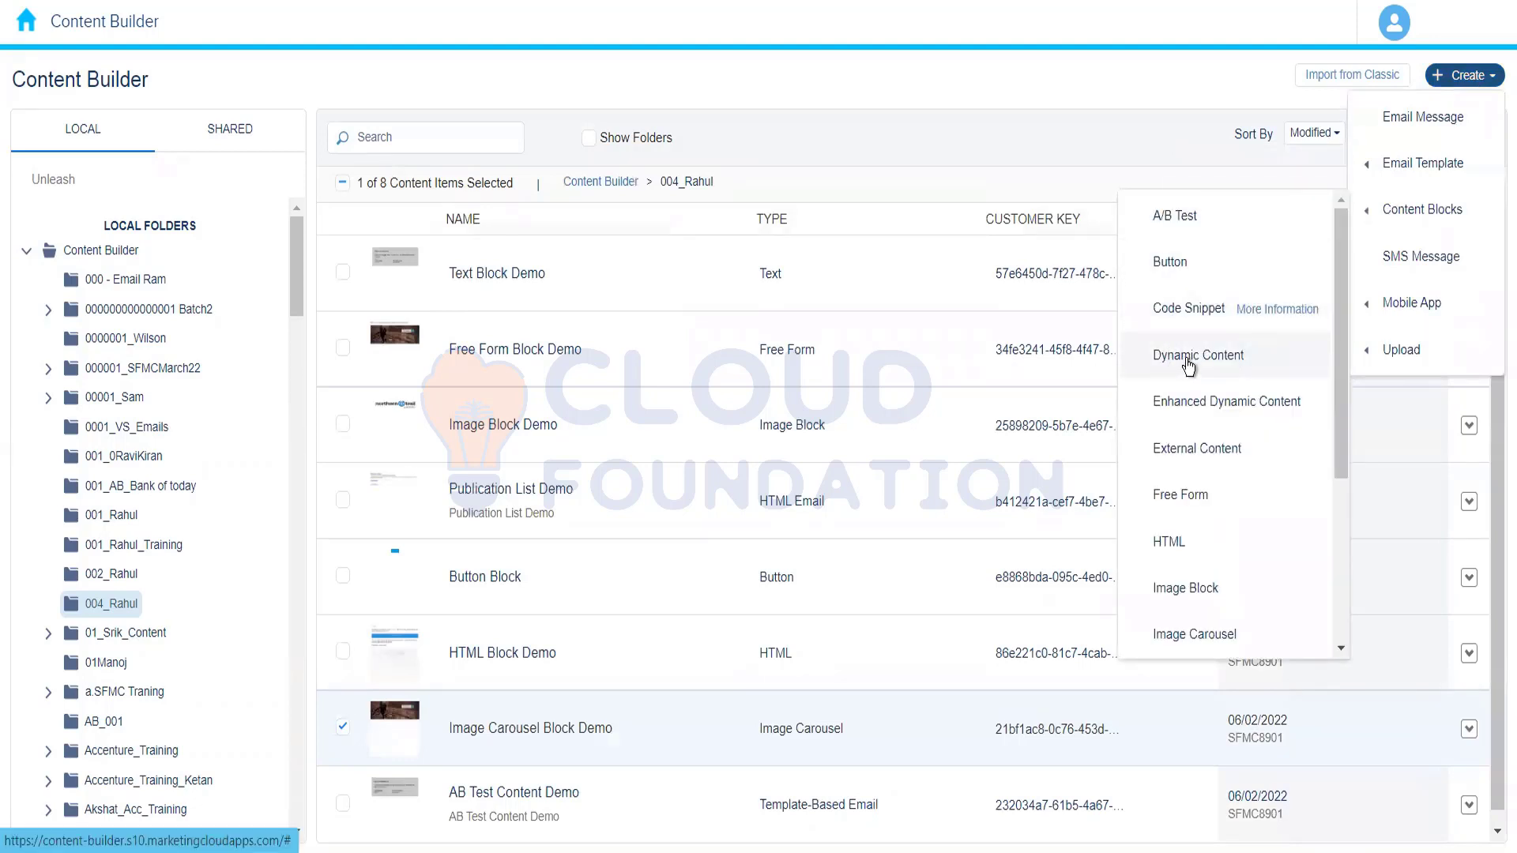
click(1190, 359)
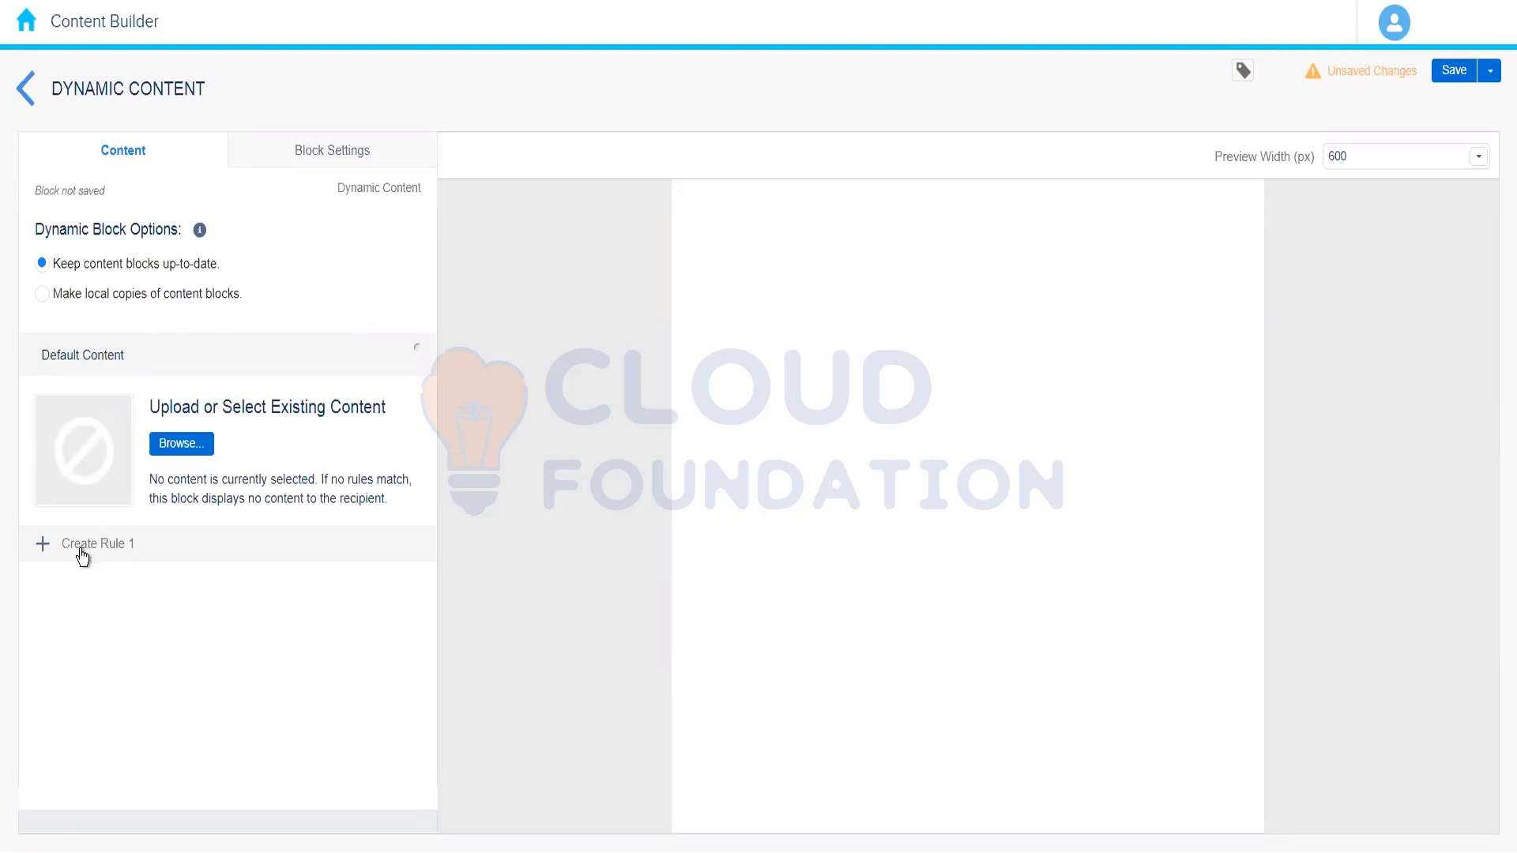
click(25, 88)
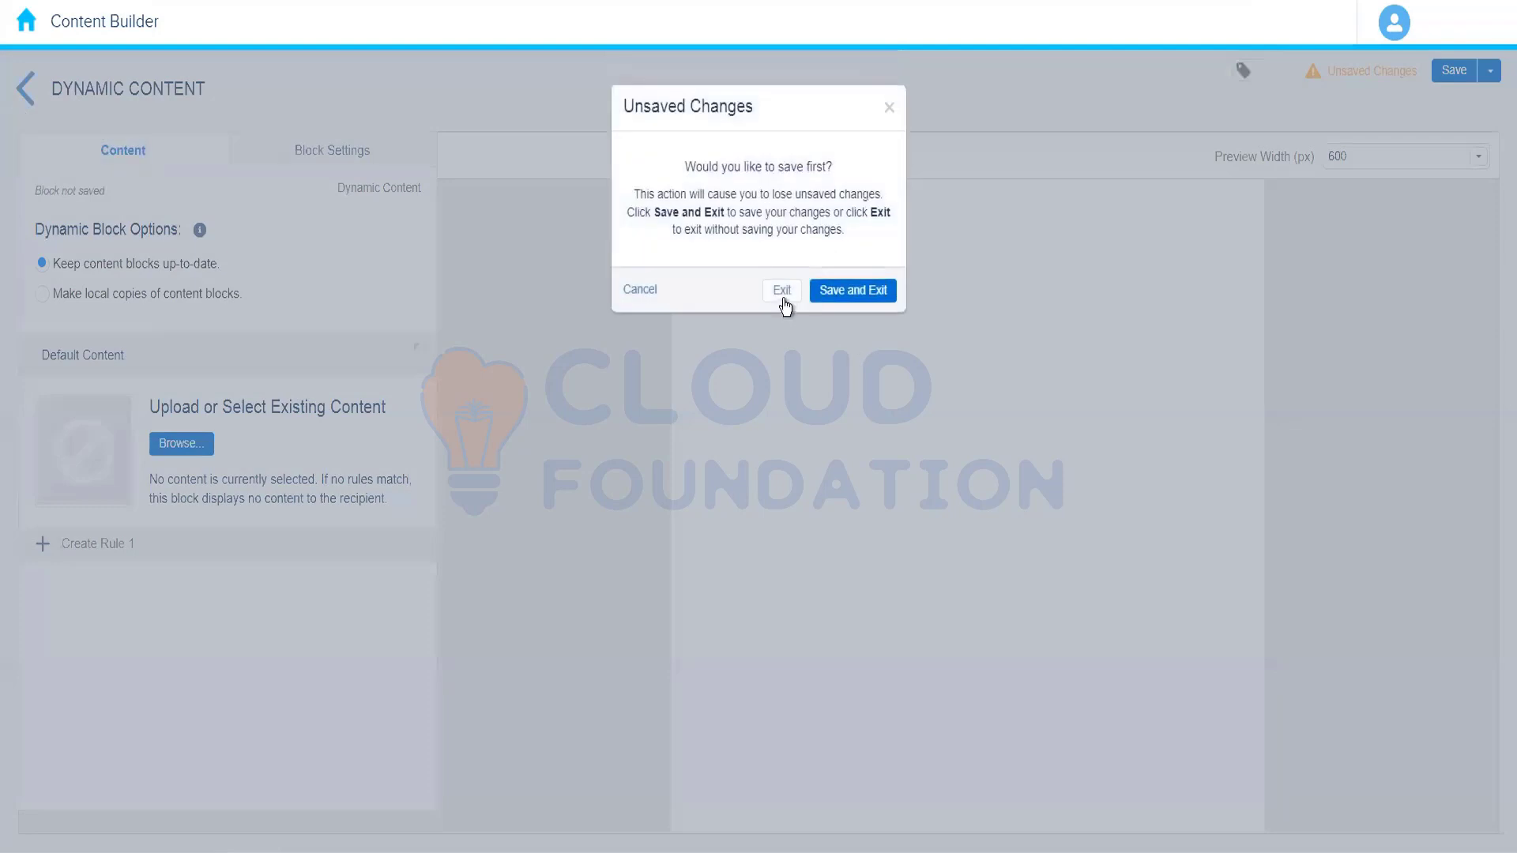
click(782, 290)
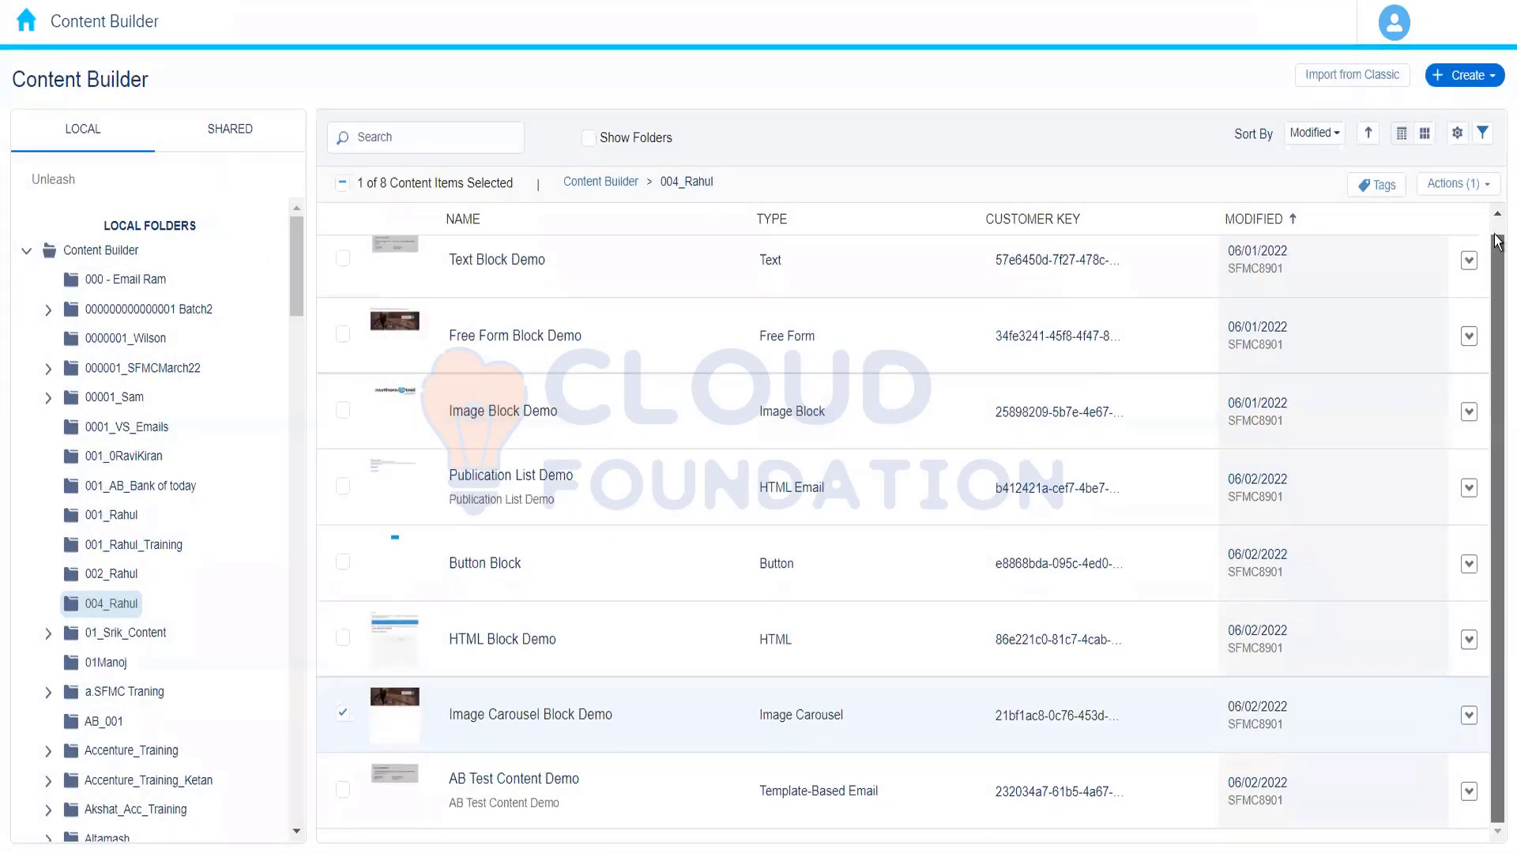
click(1465, 75)
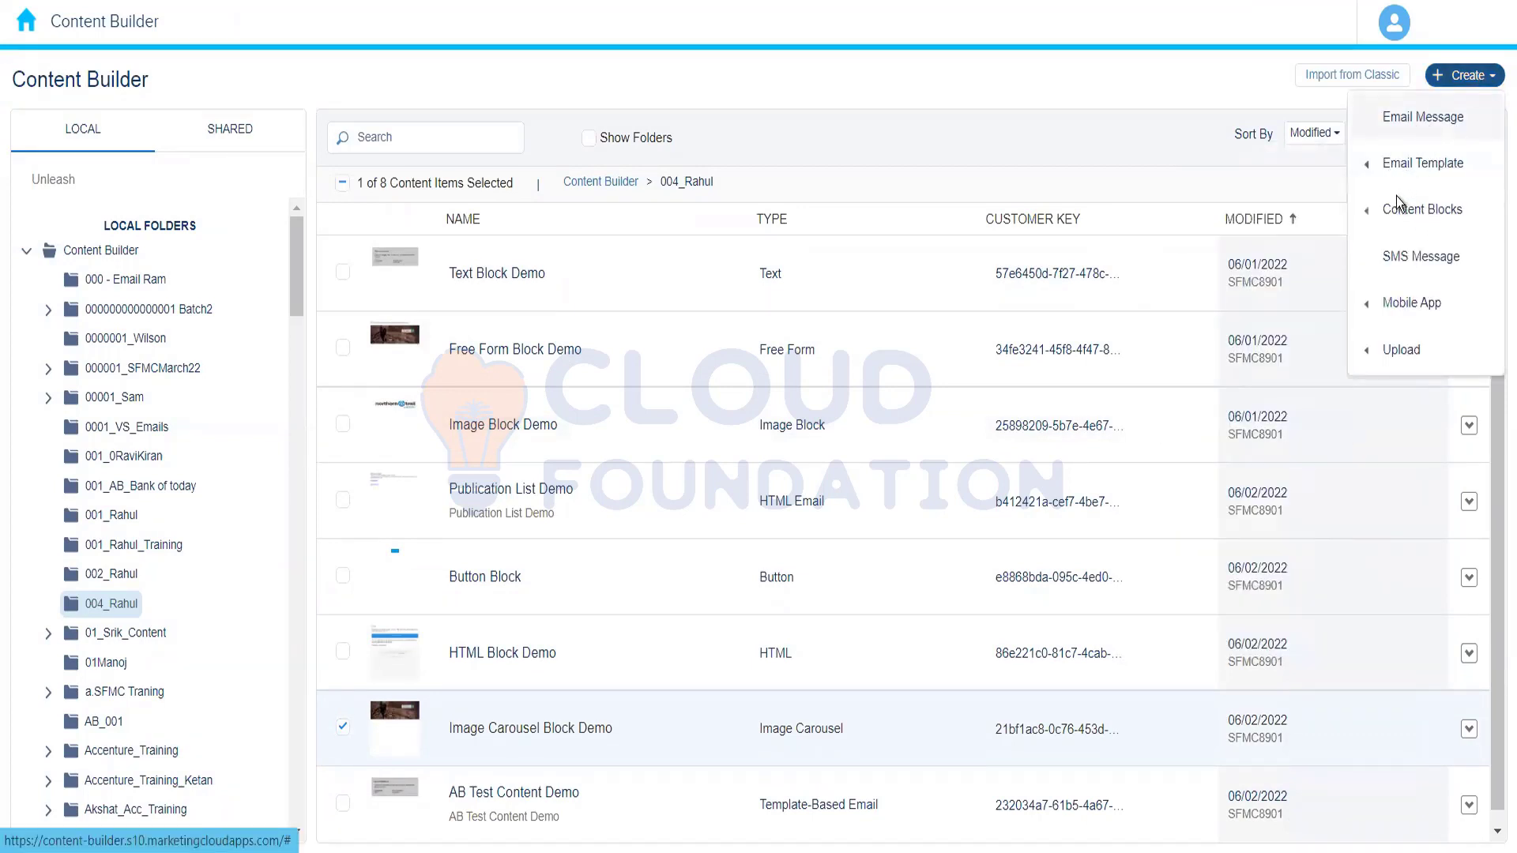
mouse_move(1402, 209)
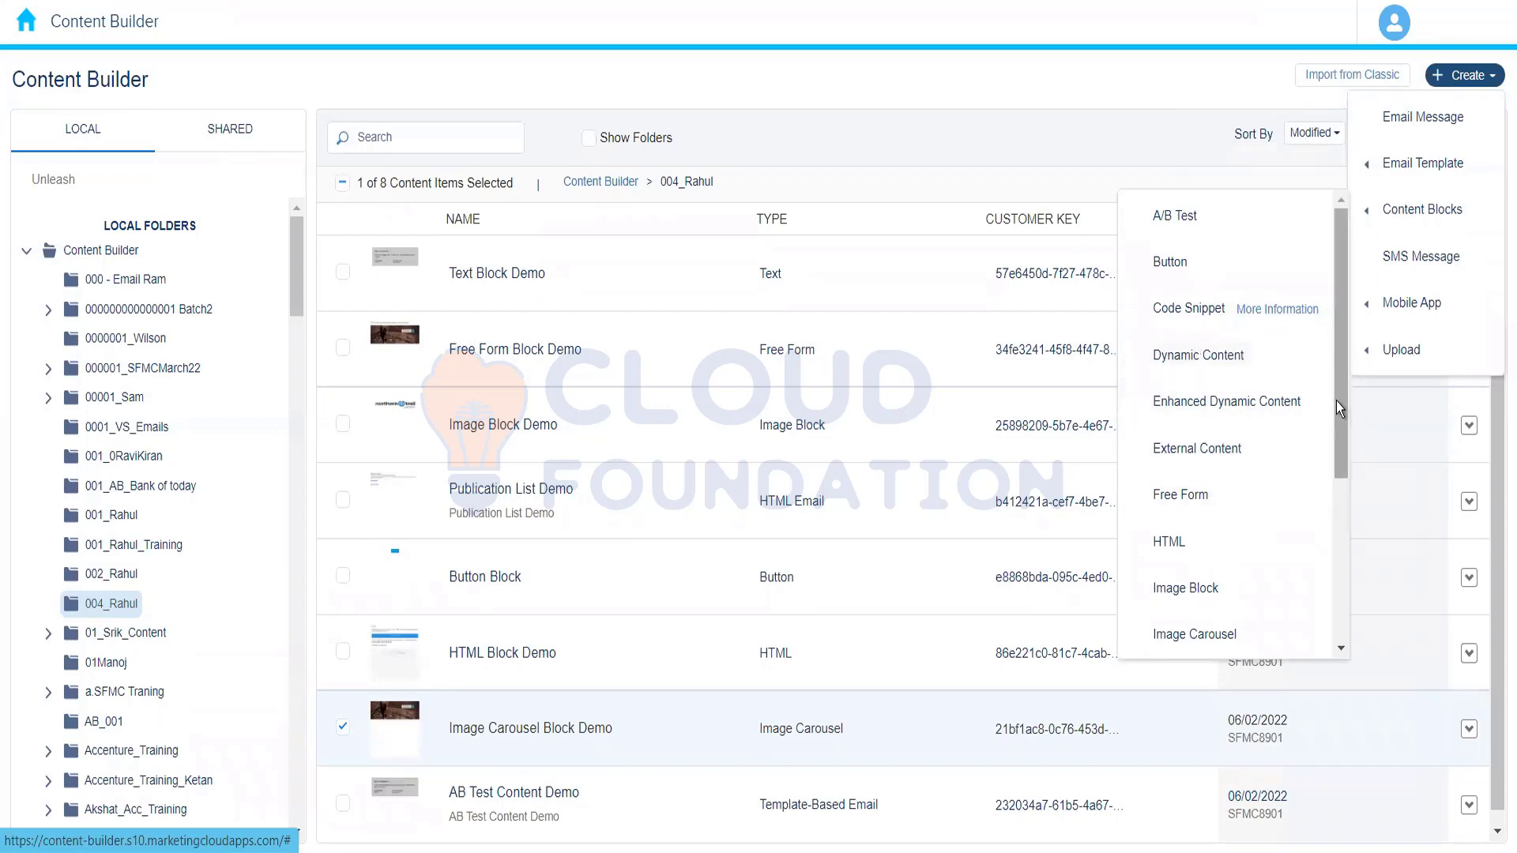
scroll(1338, 401, down, 1)
scroll(1303, 625, down, 3)
click(1264, 632)
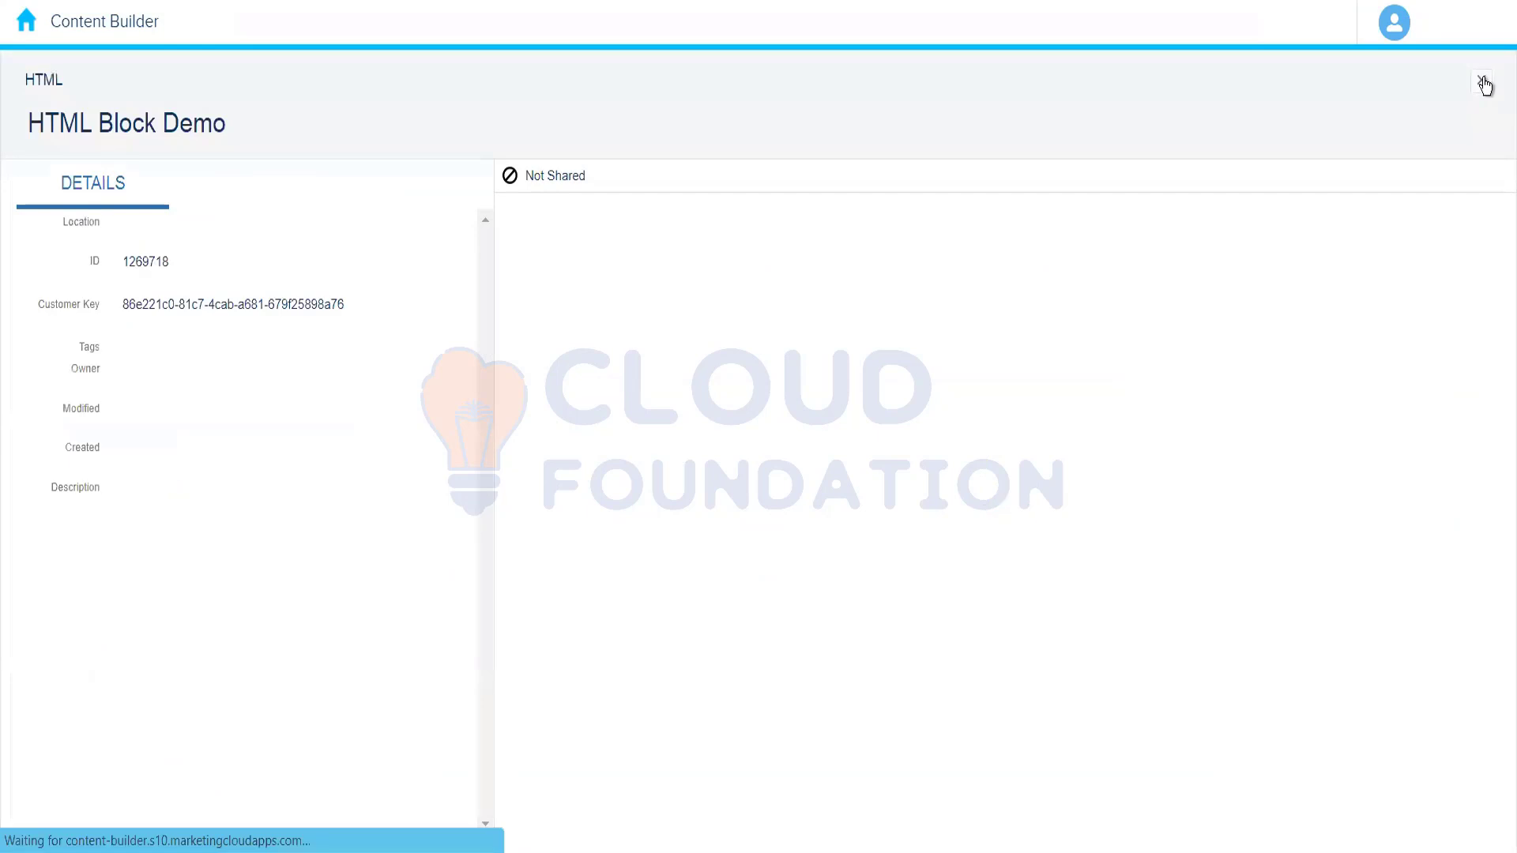
click(1481, 81)
Create a new Text content block and save it under the name "Hyderabad Location Block".
click(1468, 75)
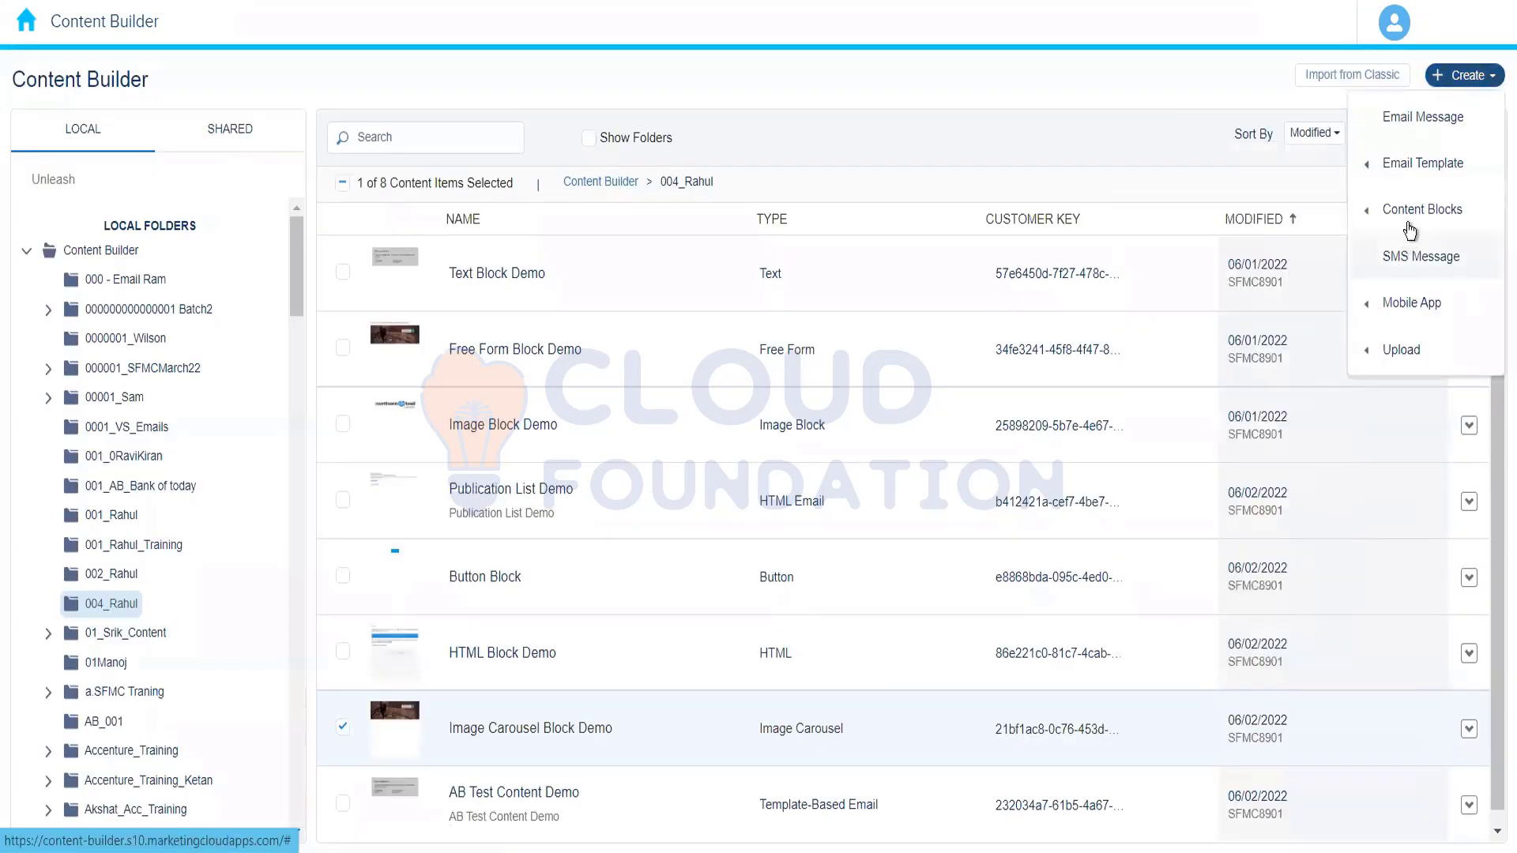
mouse_move(1410, 211)
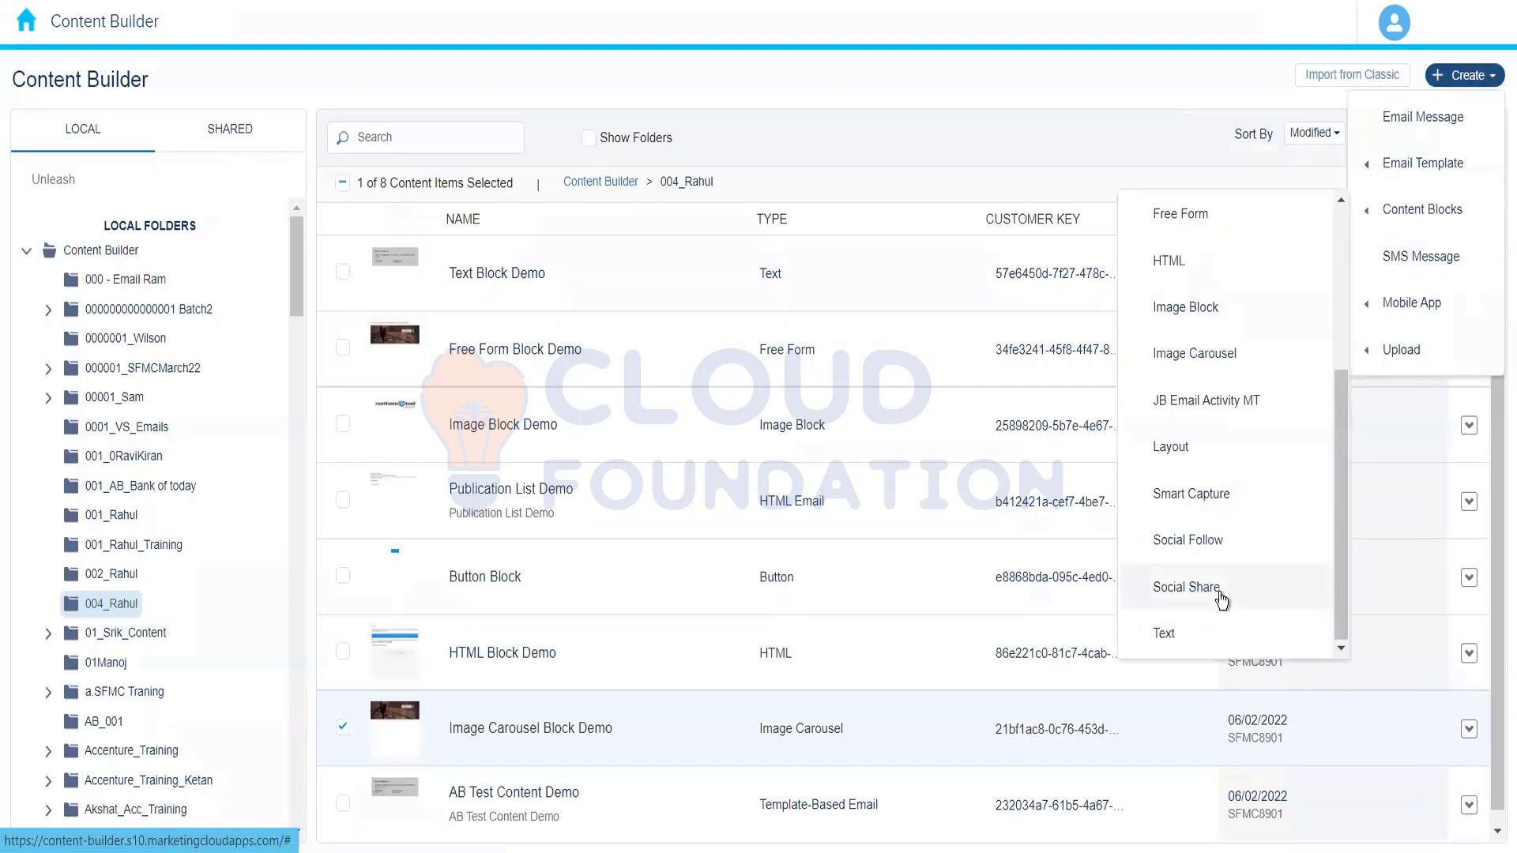
click(1160, 632)
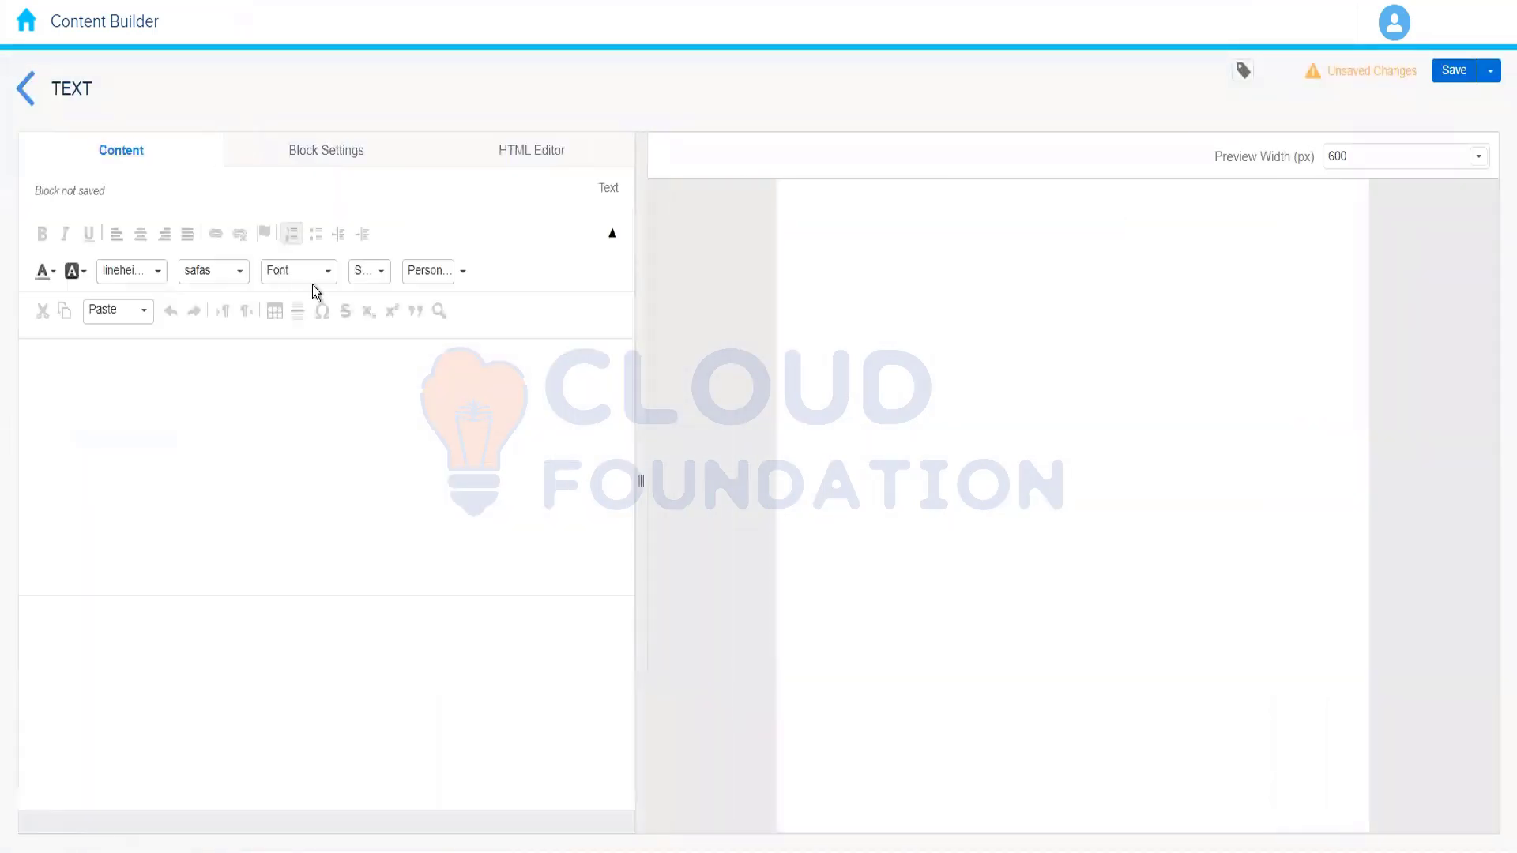
click(1456, 77)
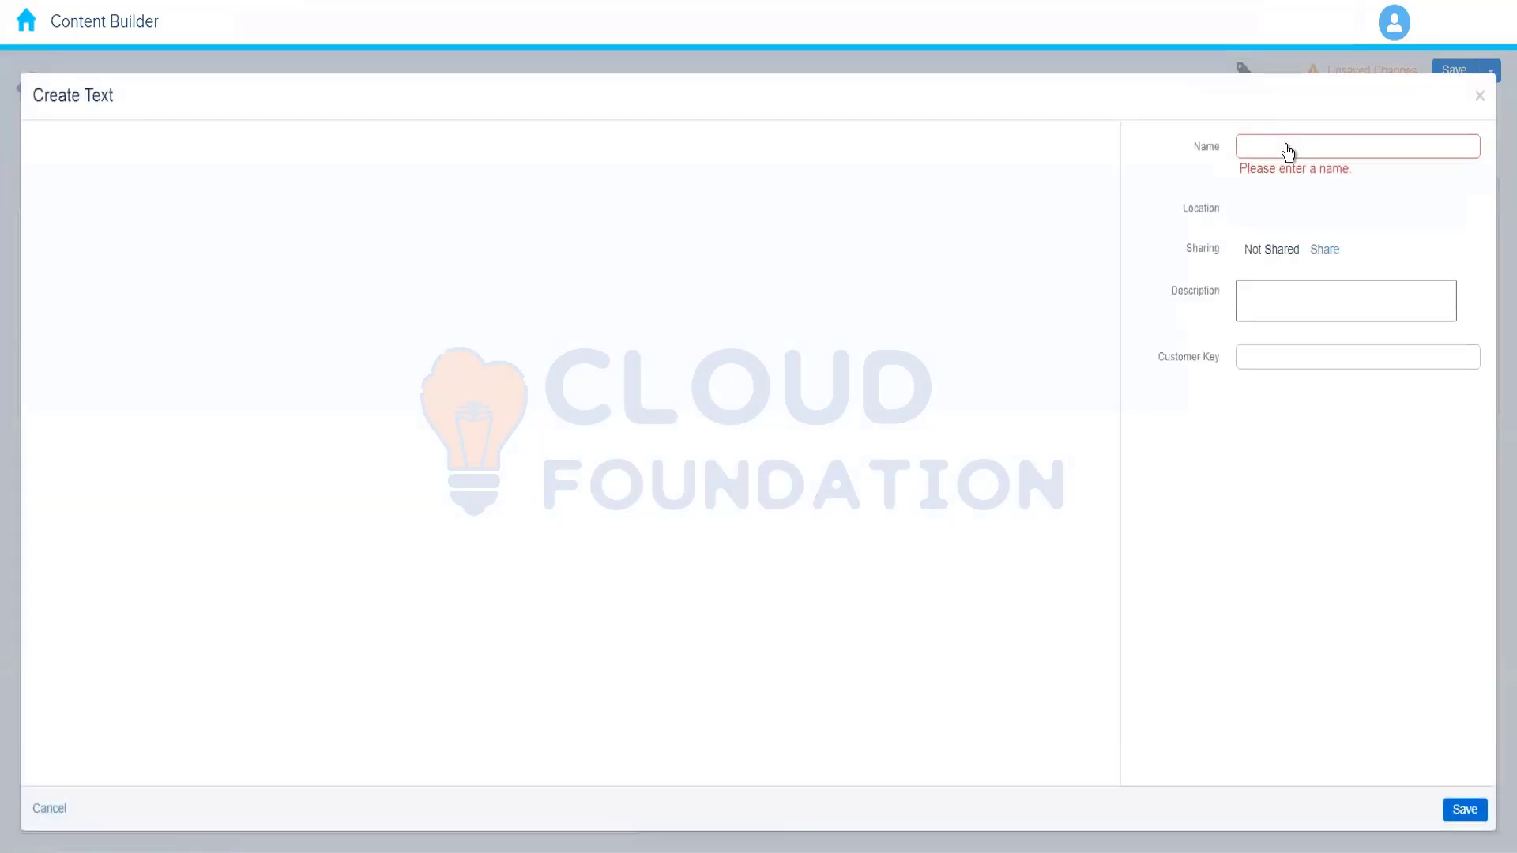
click(1286, 148)
text(Hyde)
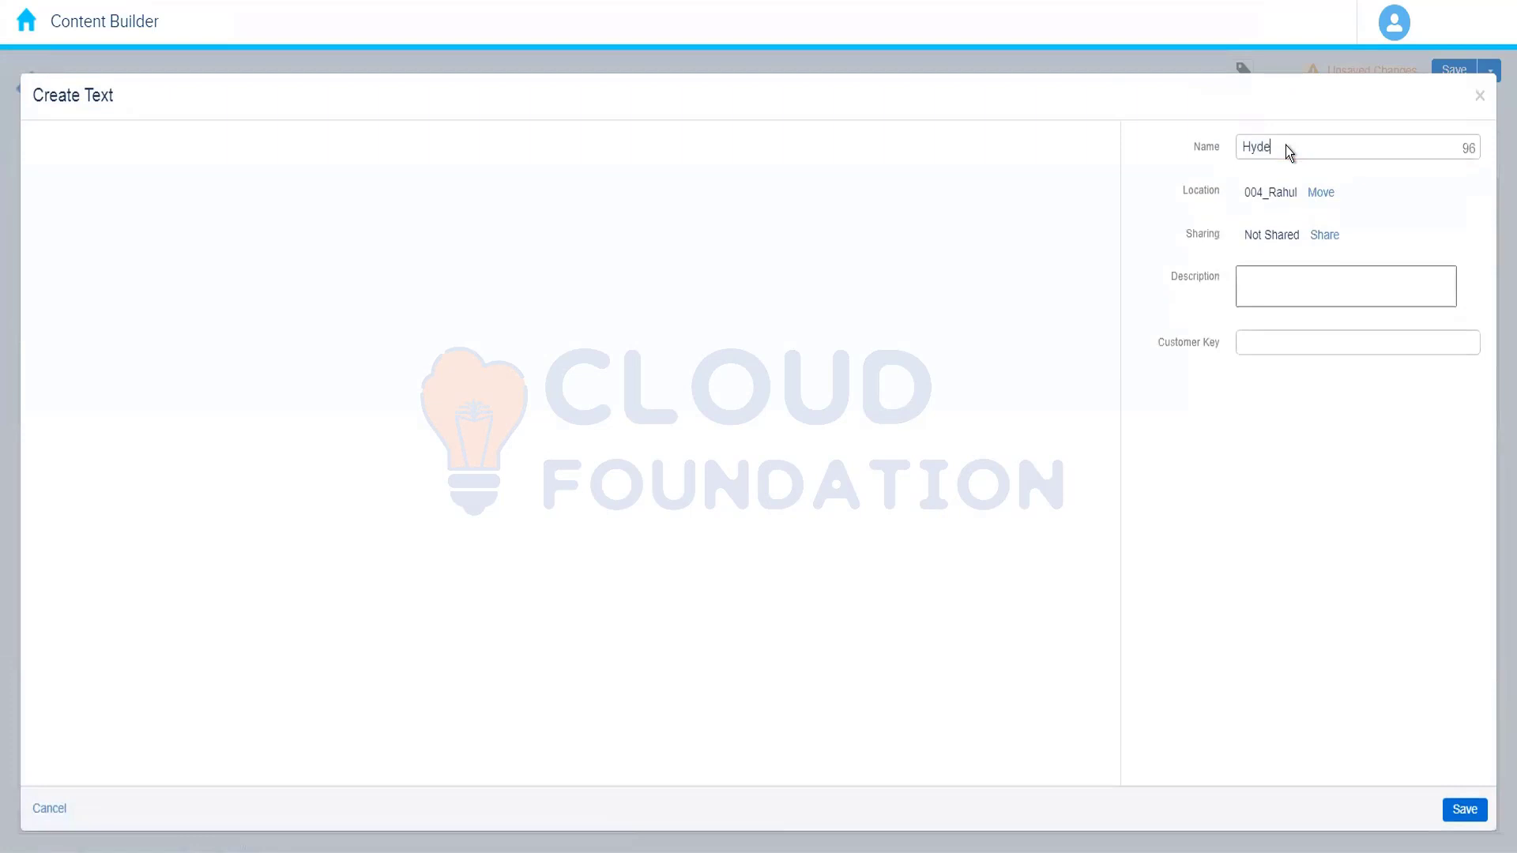
text(raba)
key(BackSpace)
text(ad Location Block)
click(1466, 810)
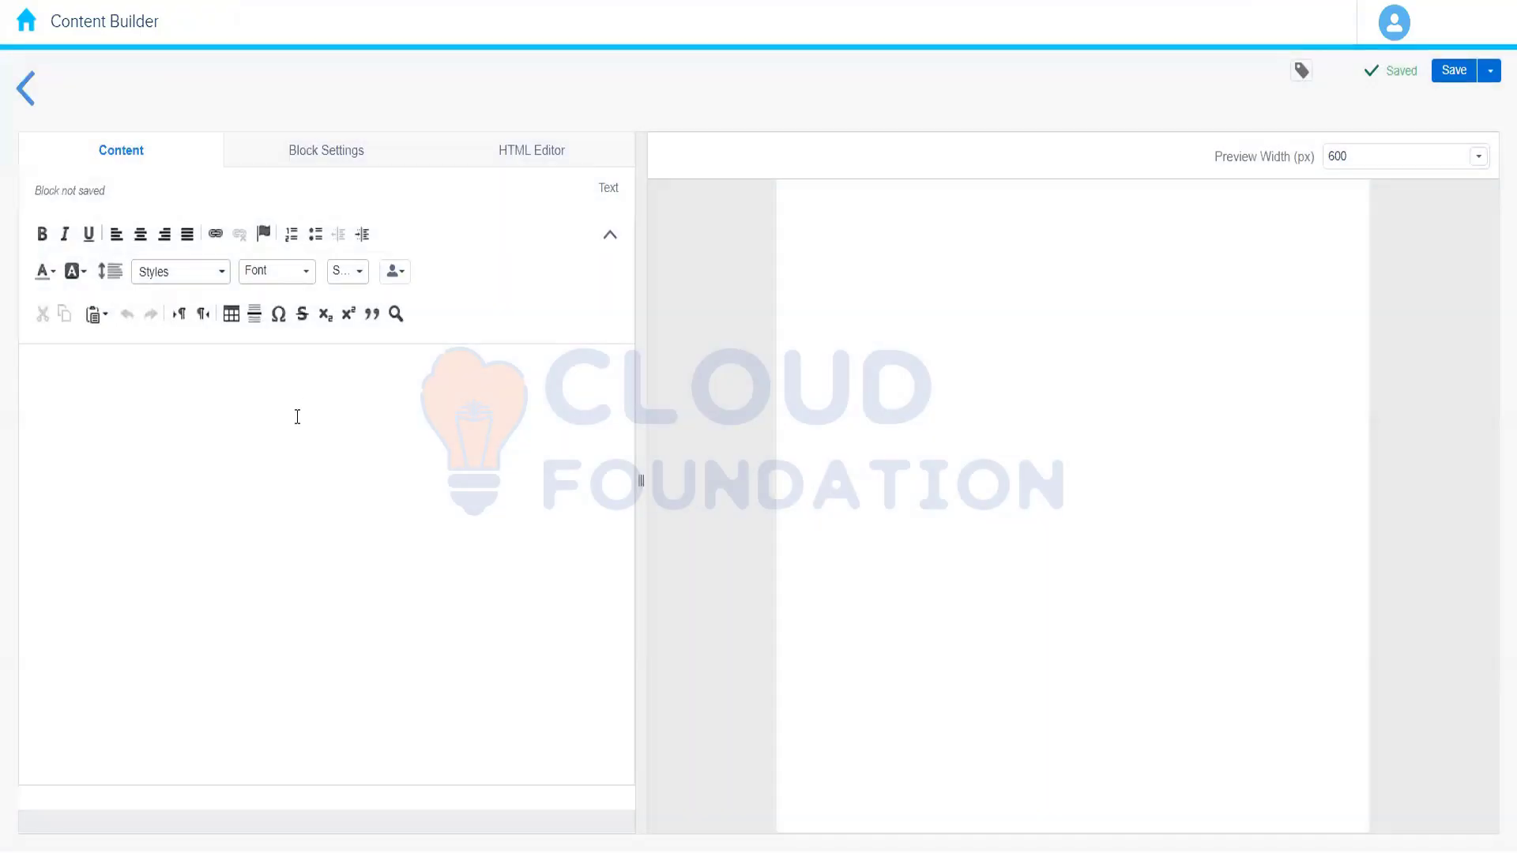
Enter the intro line "Below is a list of all the stores near by your location:" in the block's text.
click(387, 492)
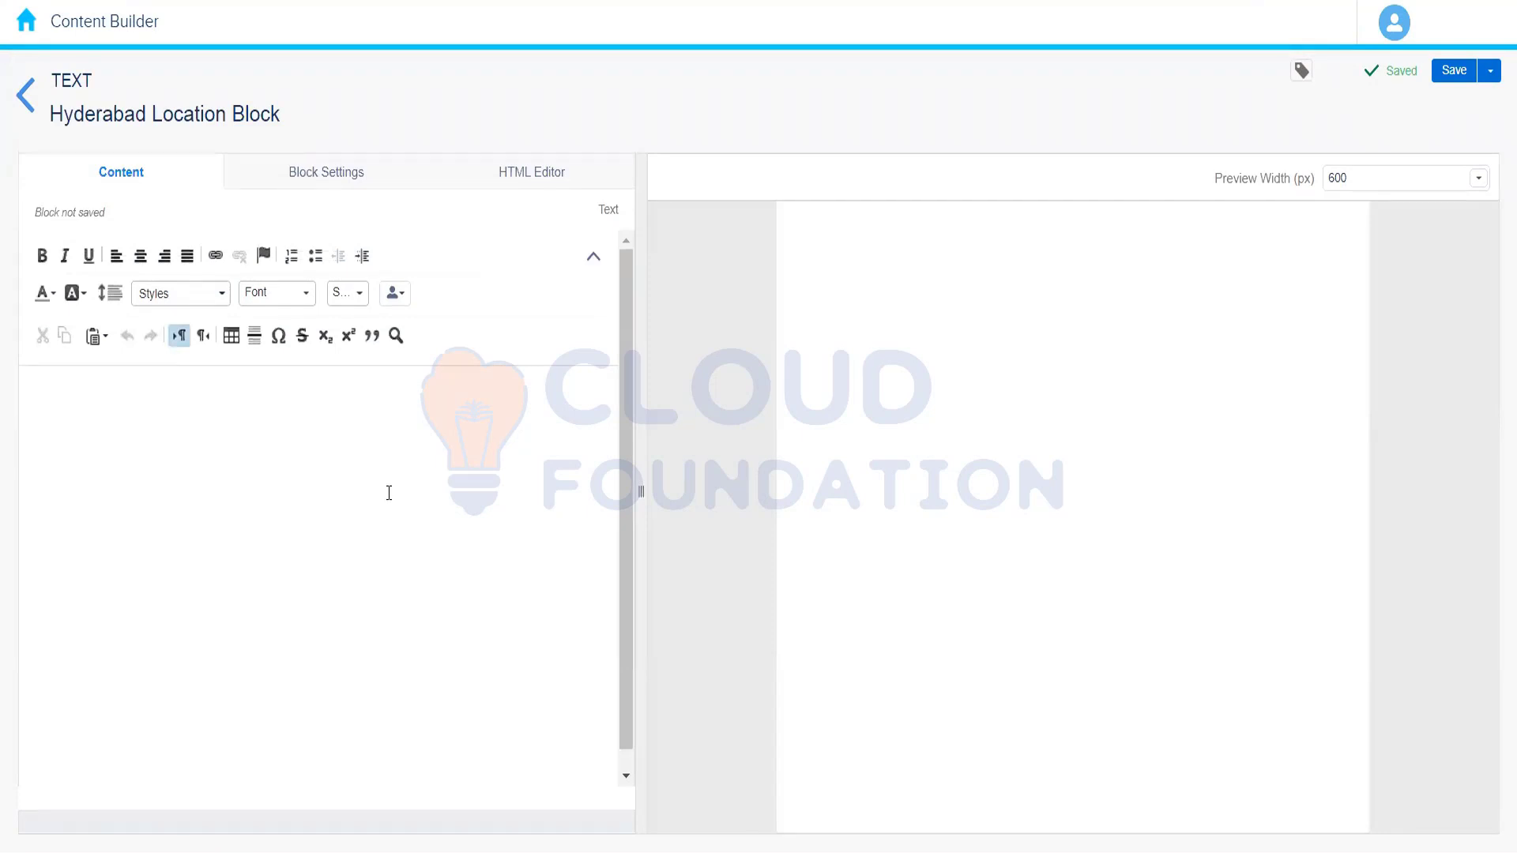
text(Below id)
key(BackSpace)
key(BackSpace)
text(a)
key(BackSpace)
text(s a list of )
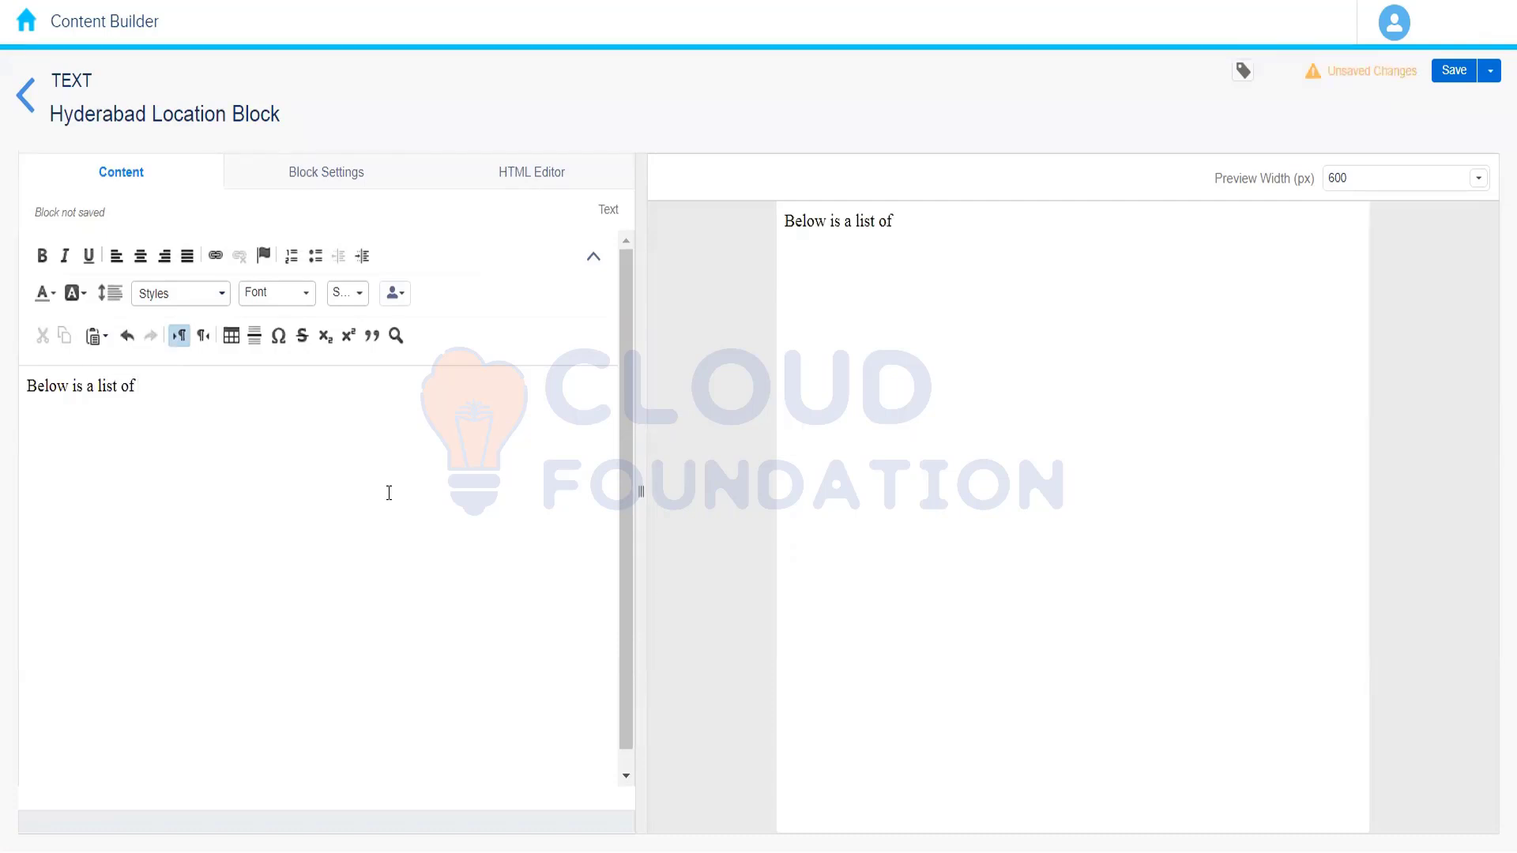
text(all the stores near by you)
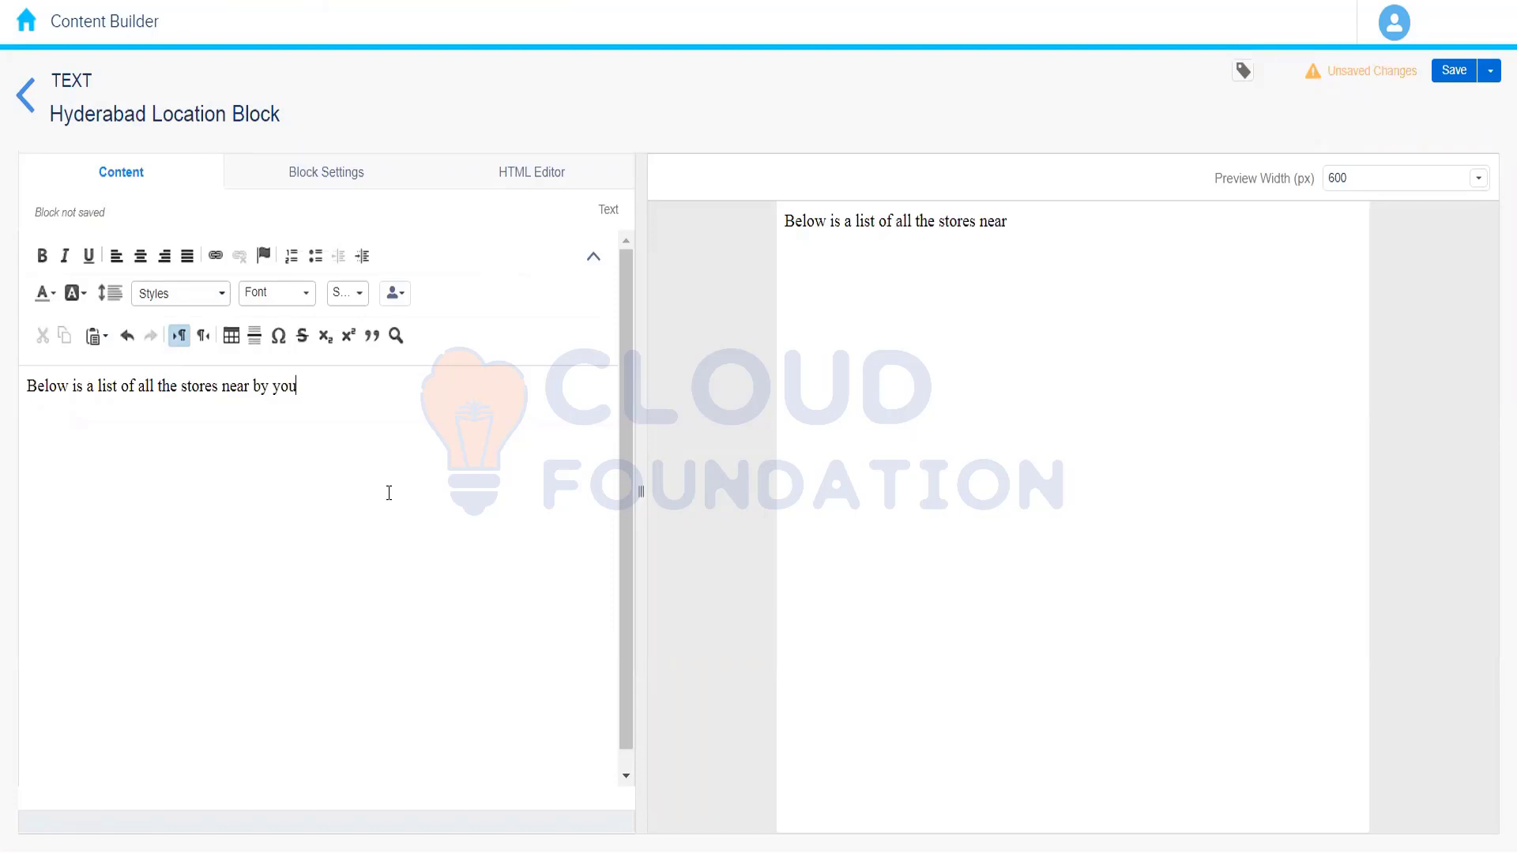
text(r location:)
key(Return)
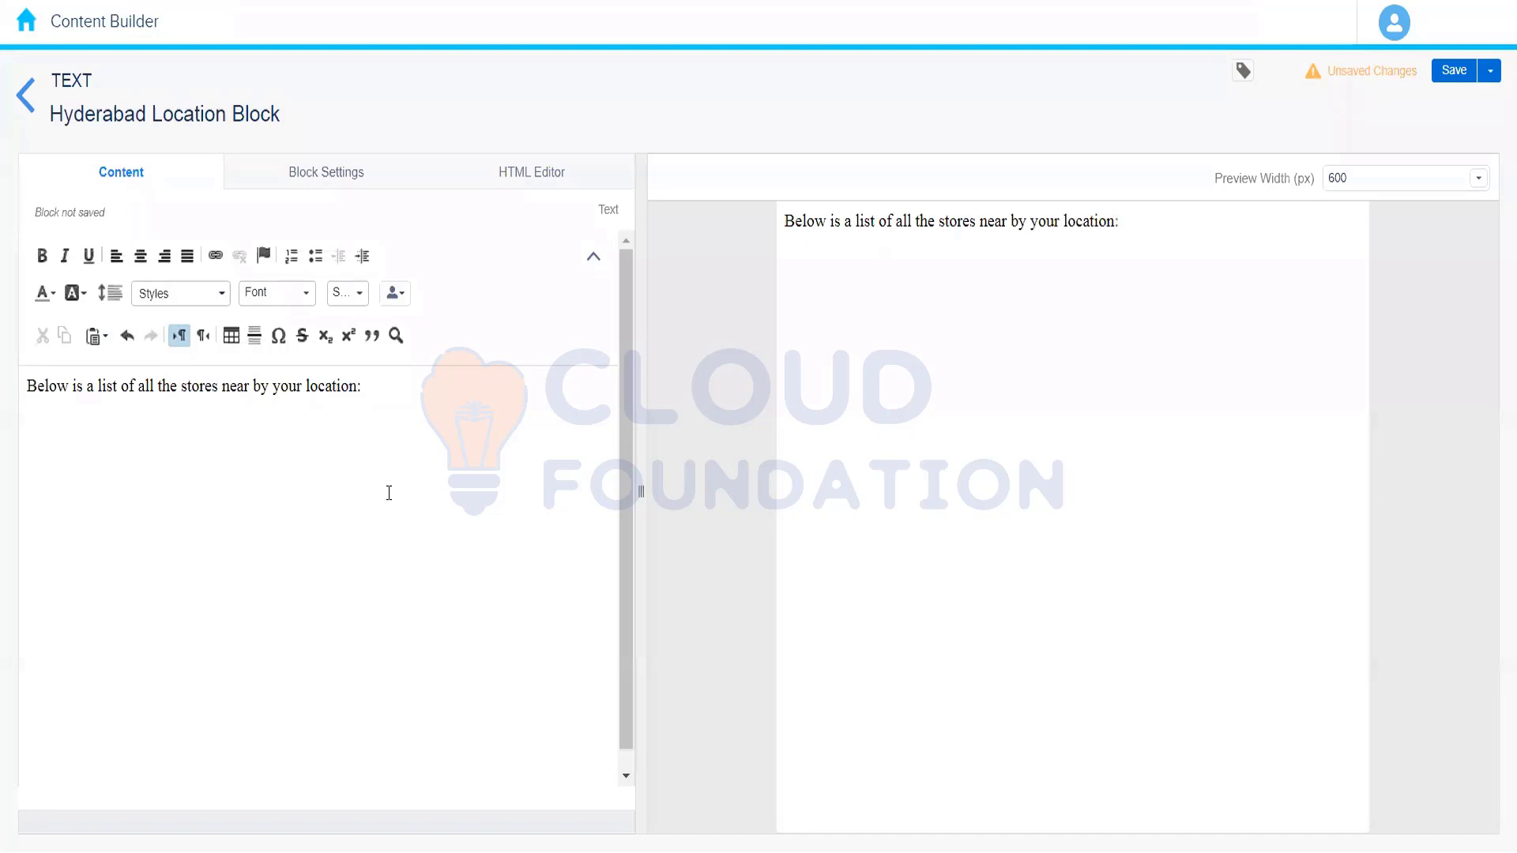
List the stores "1. Gachibolwli" and "2. Madhapur" below the intro line, save the block and return to the content list.
text(1.)
text(Gachibolwi)
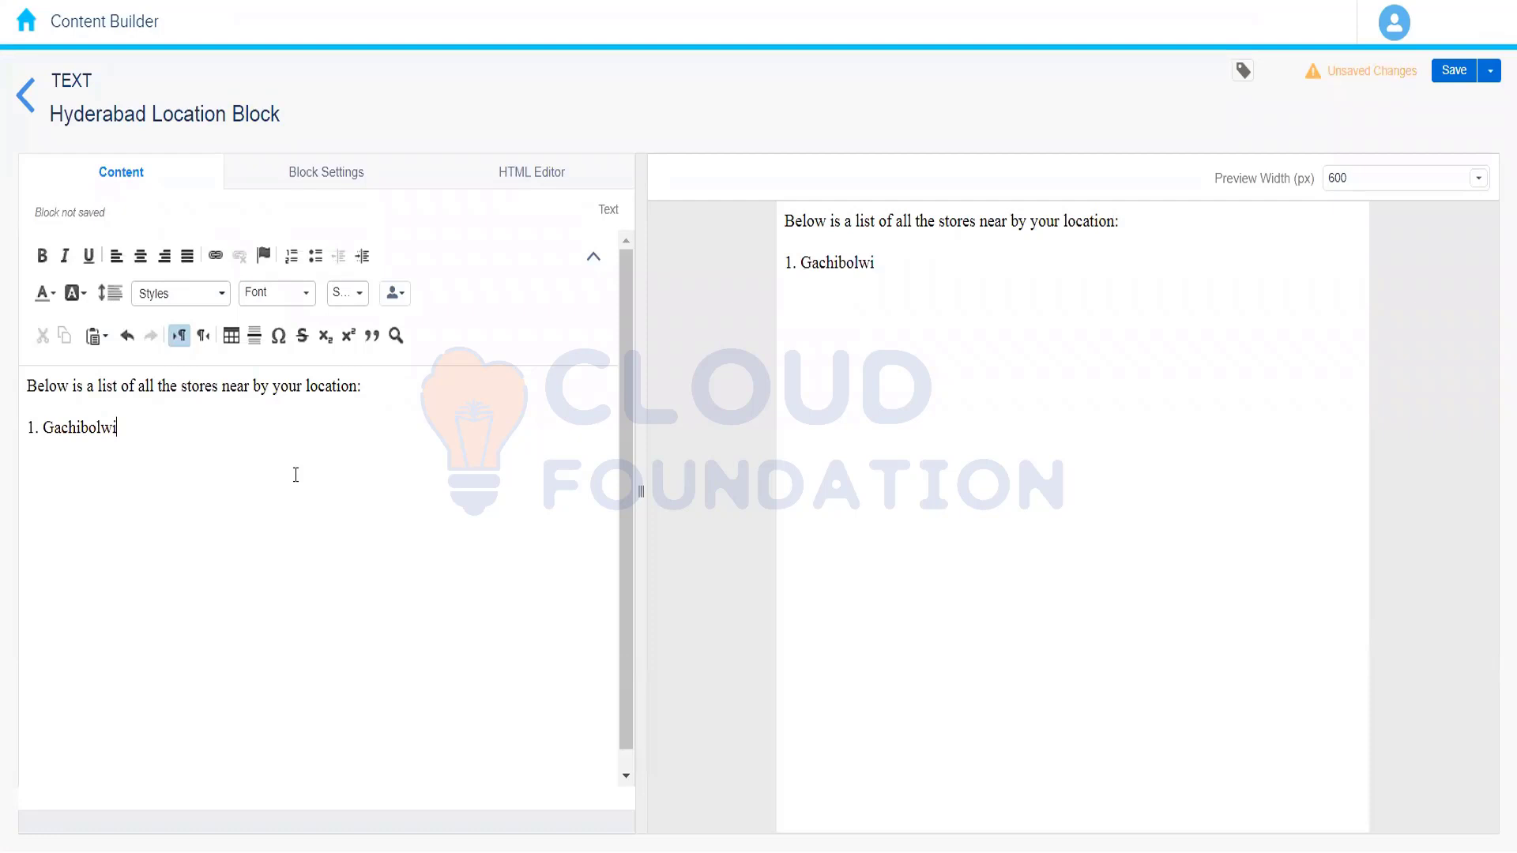
key(BackSpace)
text(li)
key(Return)
right_click(88, 418)
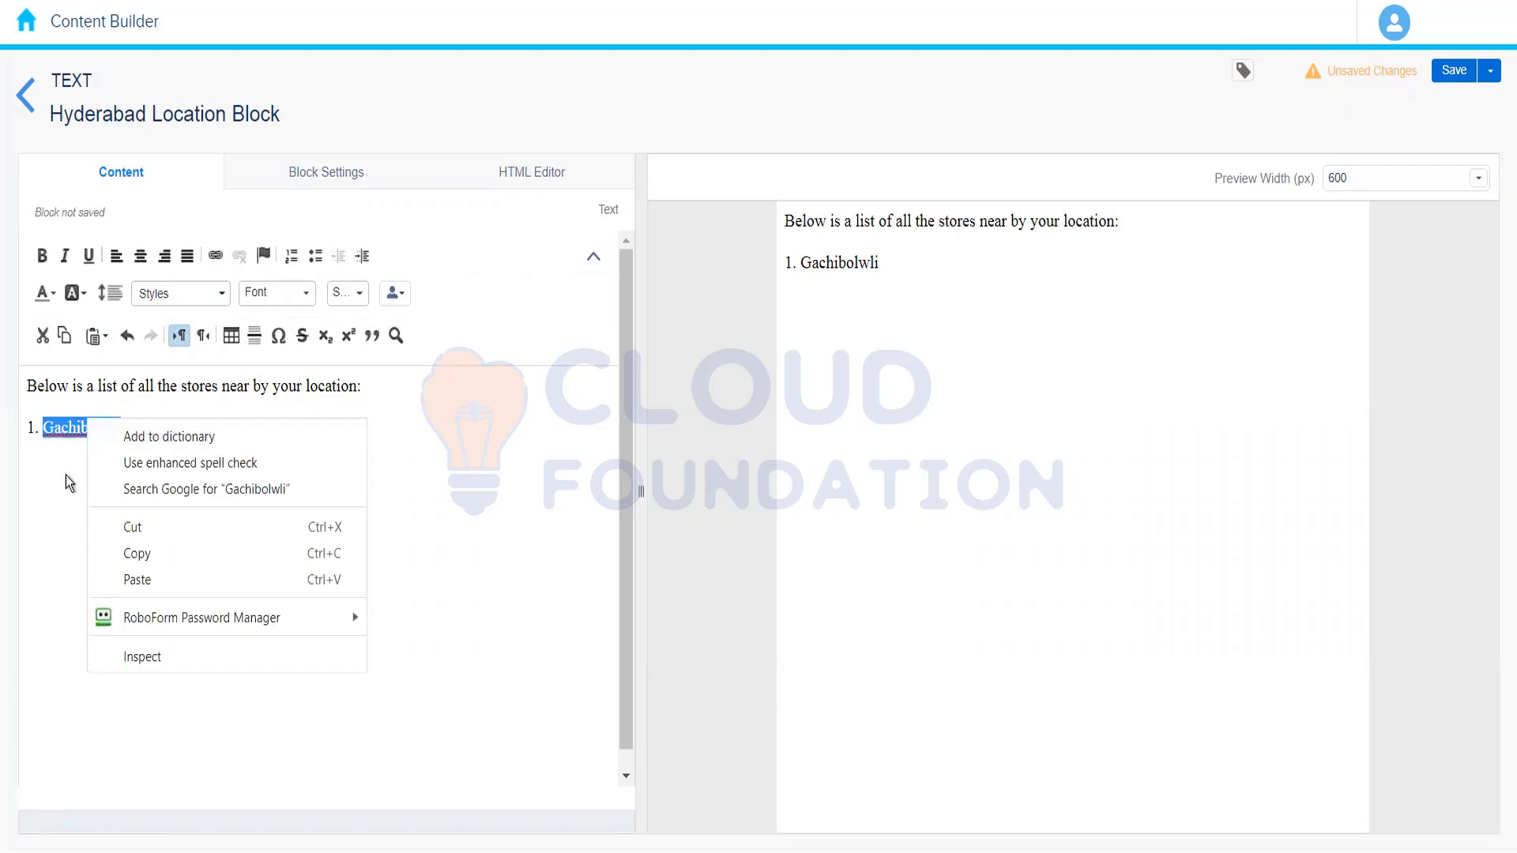
key(Escape)
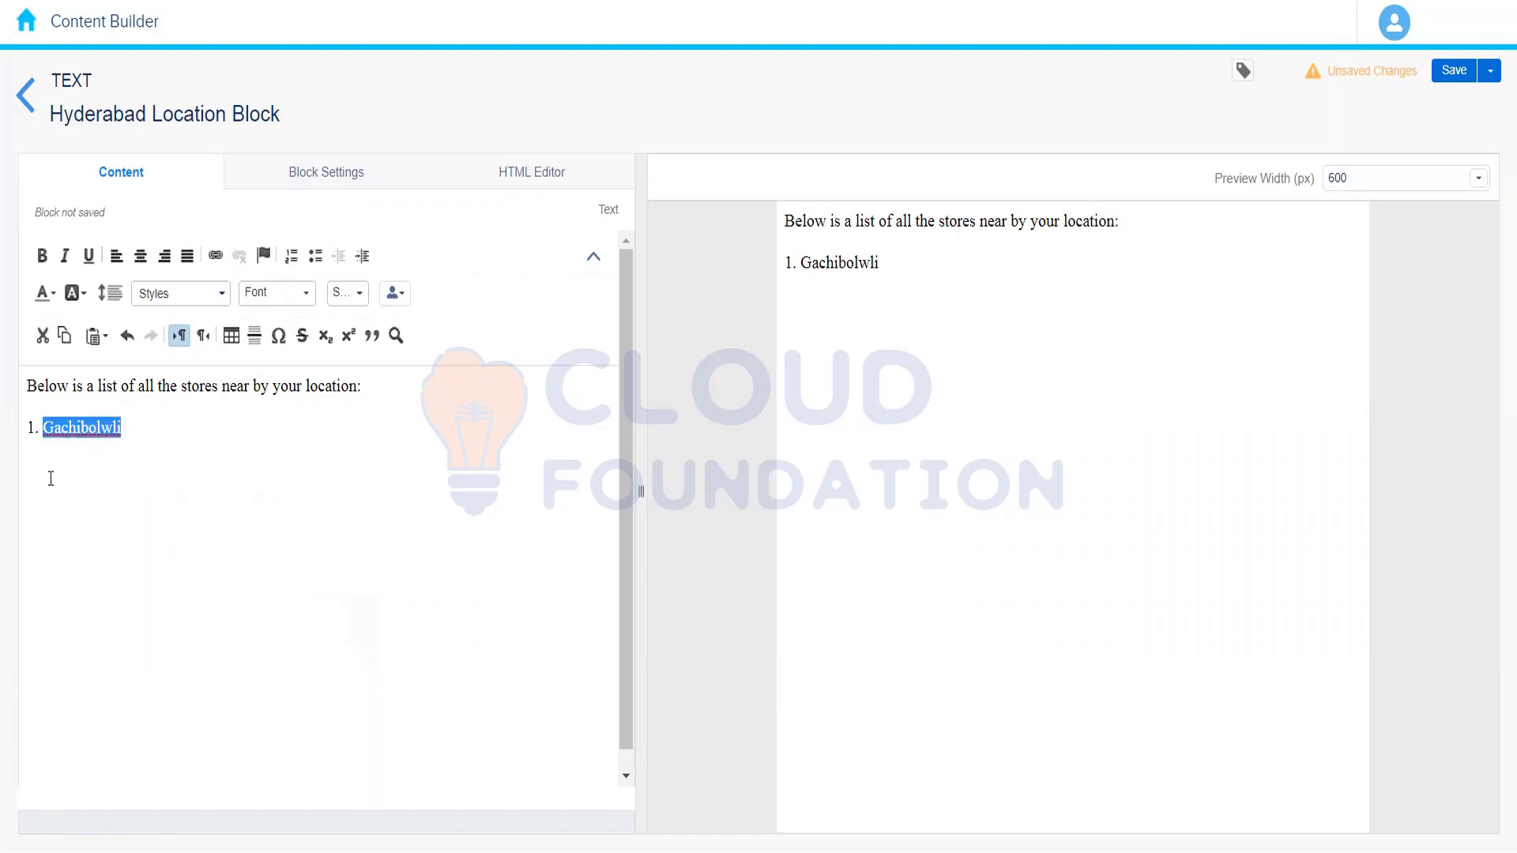
click(50, 478)
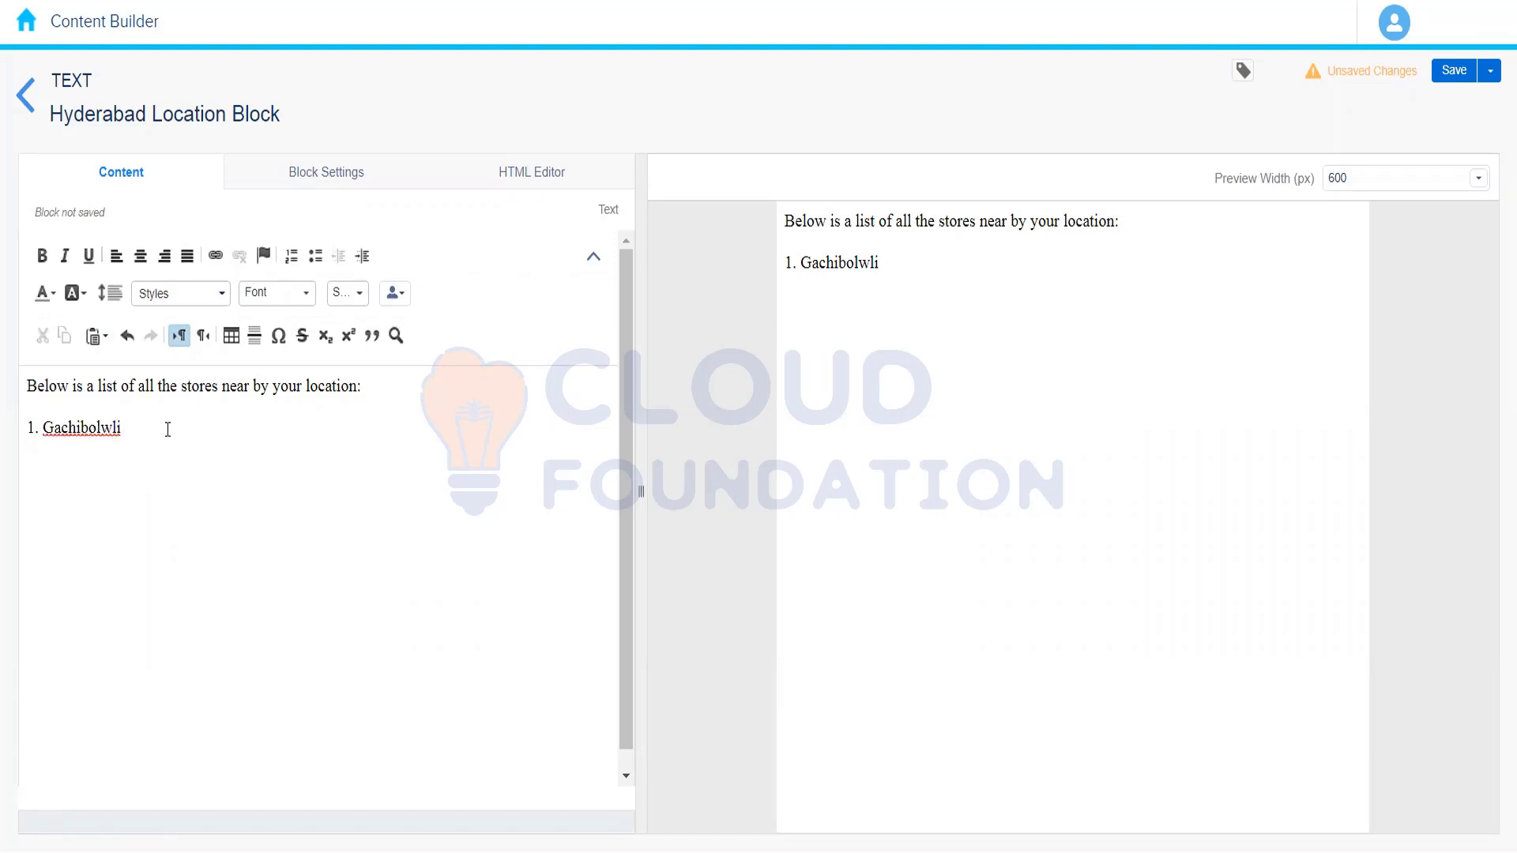
key(Return)
text(Madhapur)
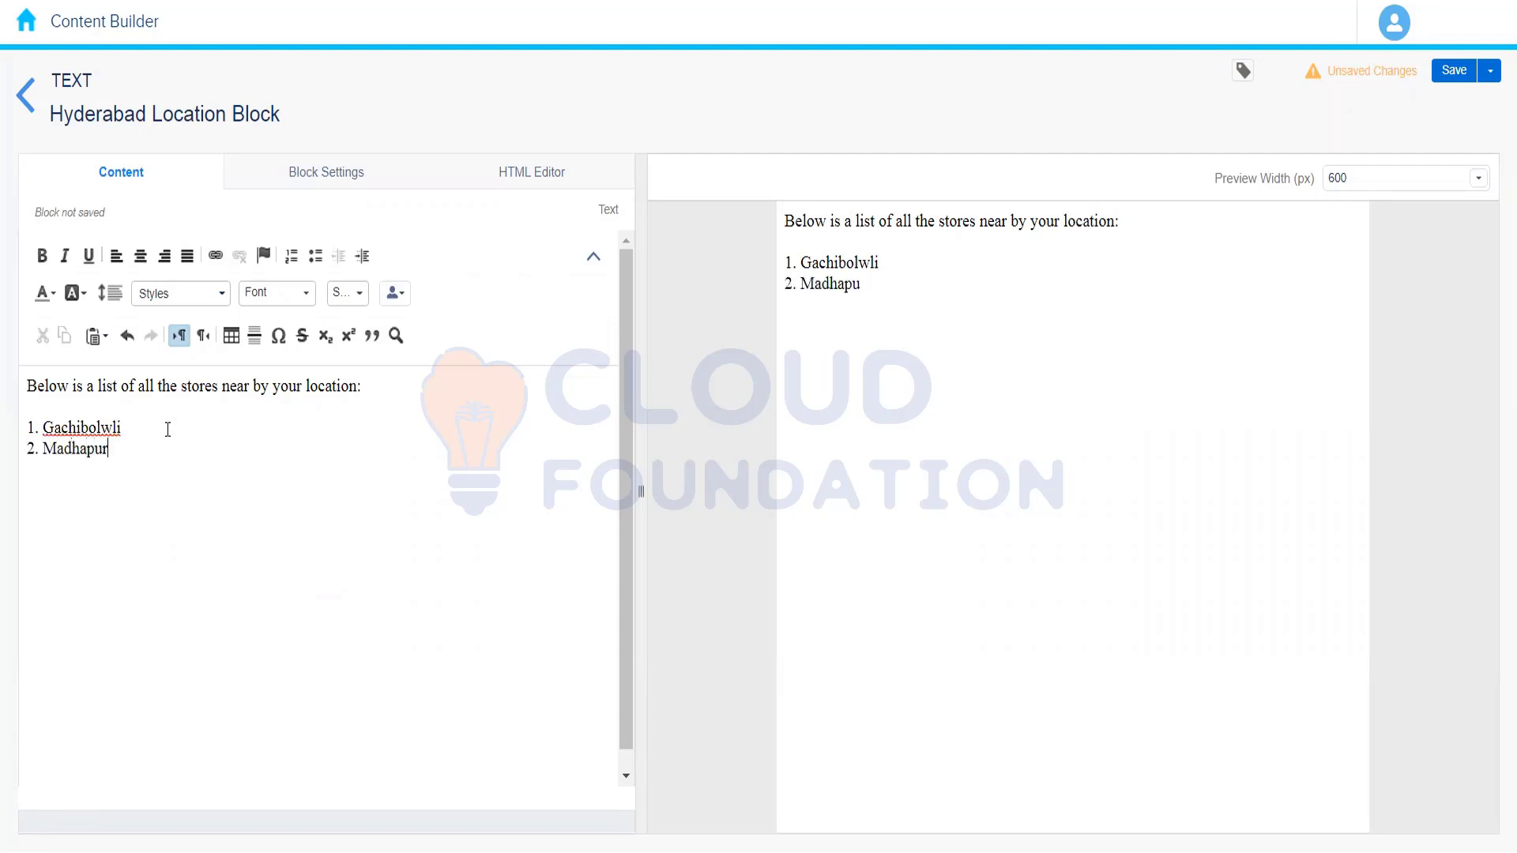
key(Return)
key(Return)
click(1458, 71)
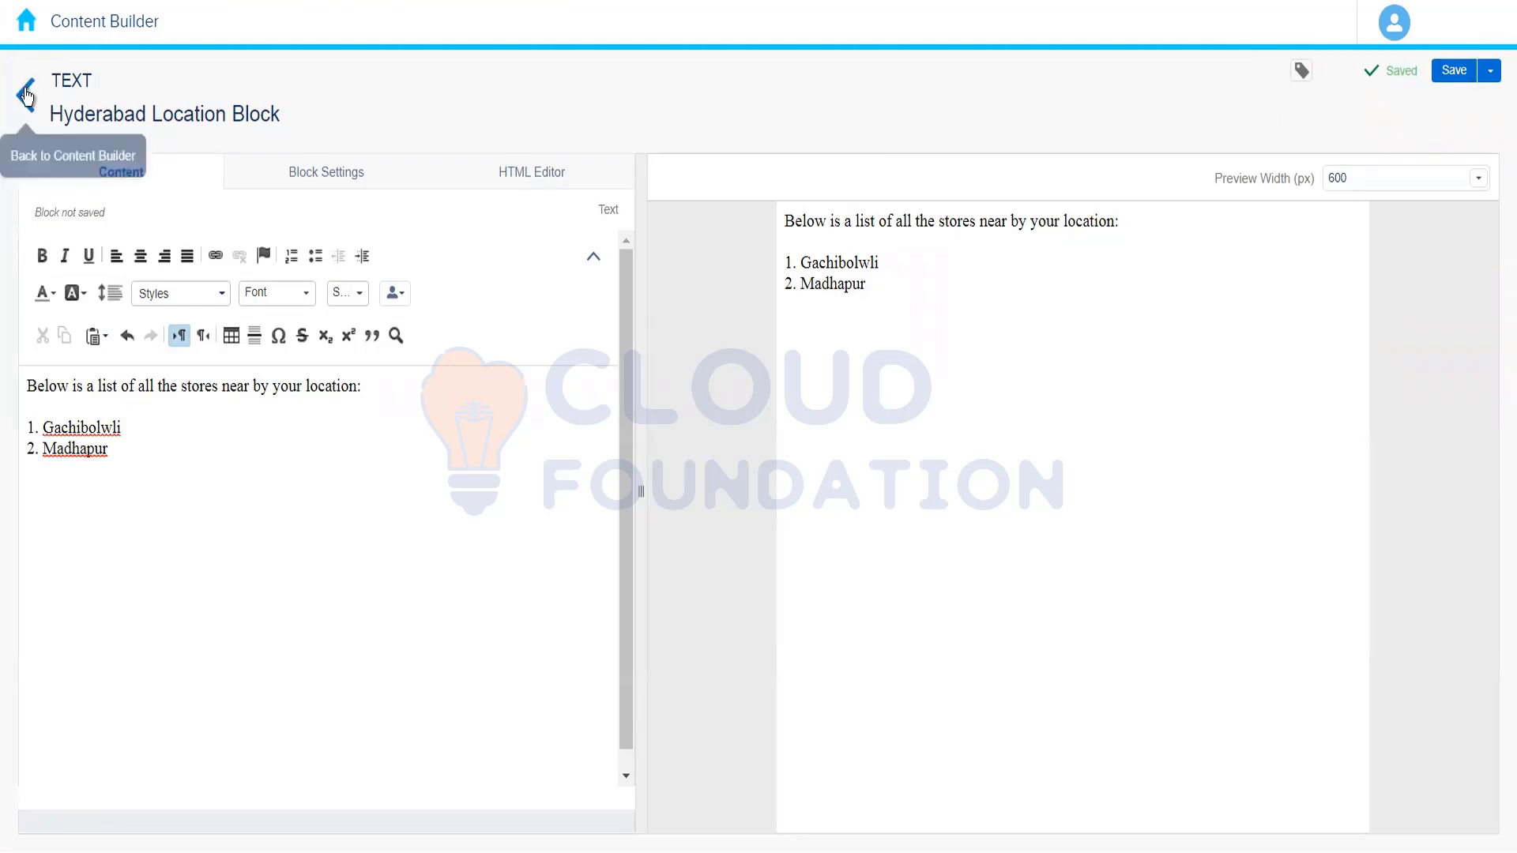
click(26, 96)
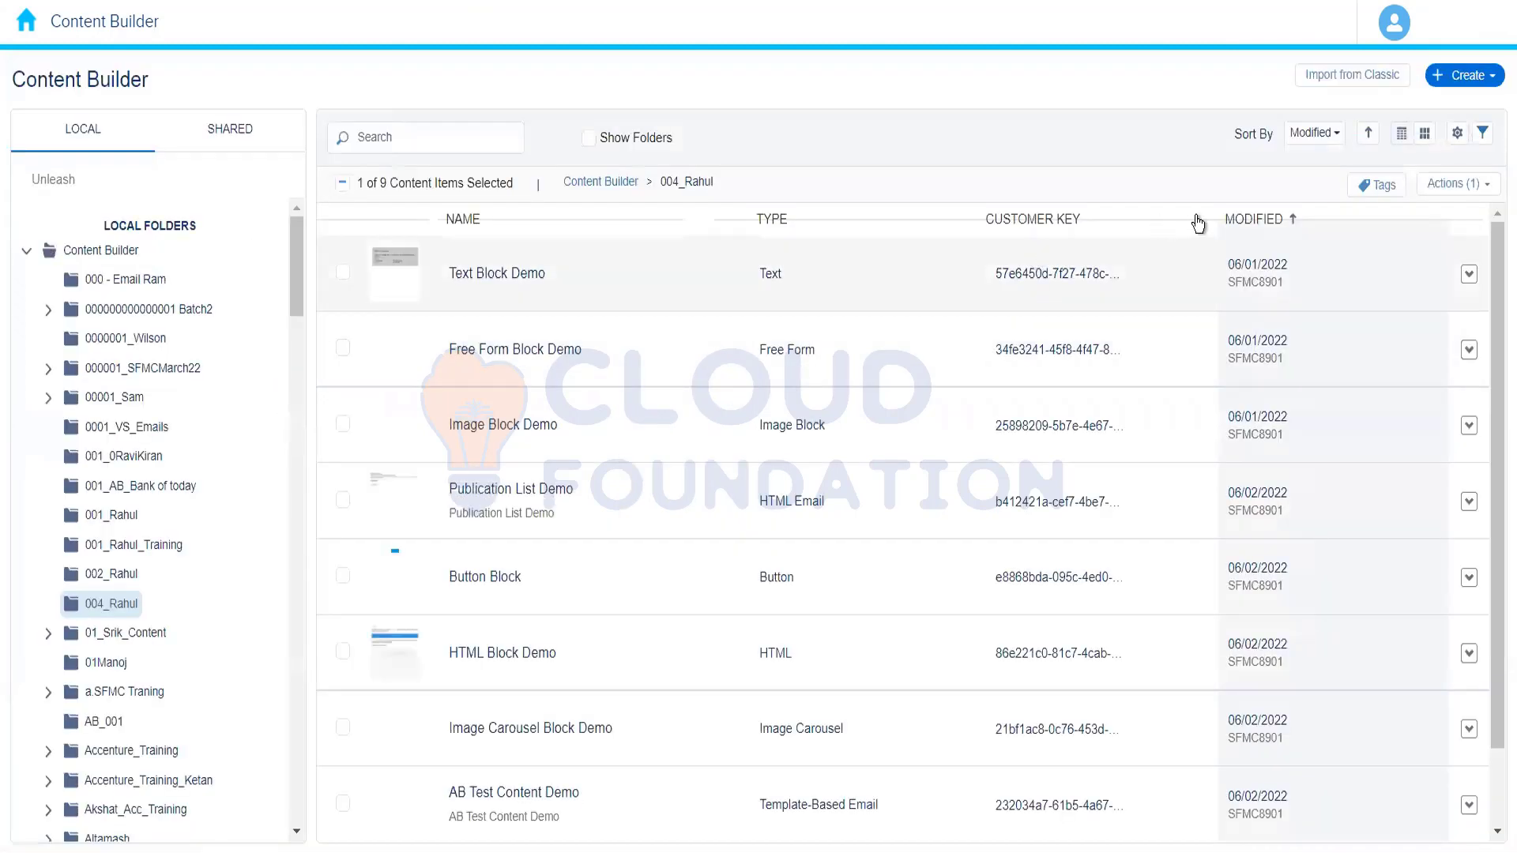
click(1468, 75)
mouse_move(1396, 220)
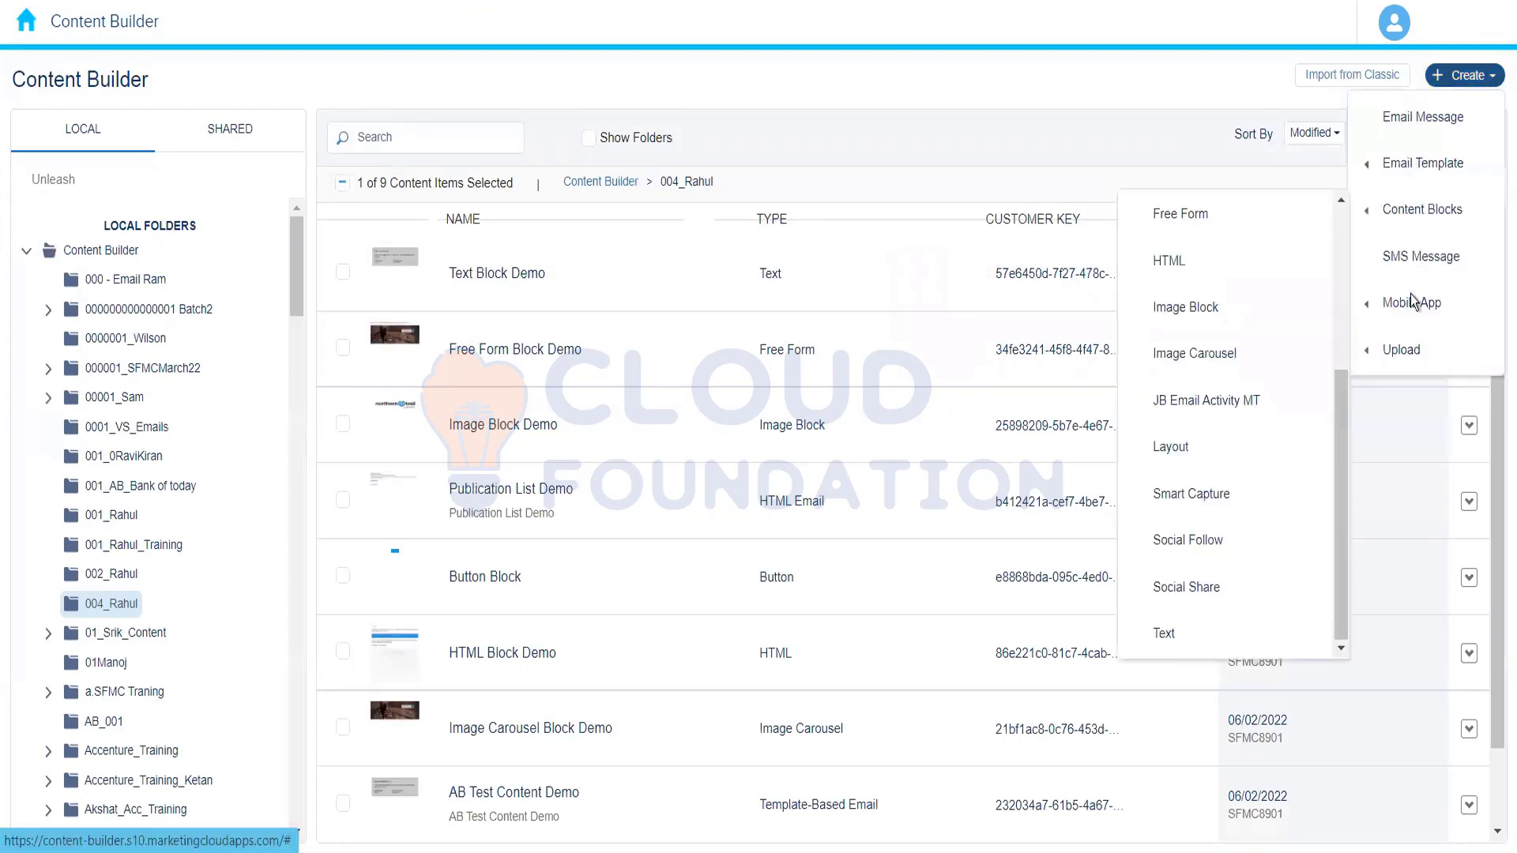
click(1202, 634)
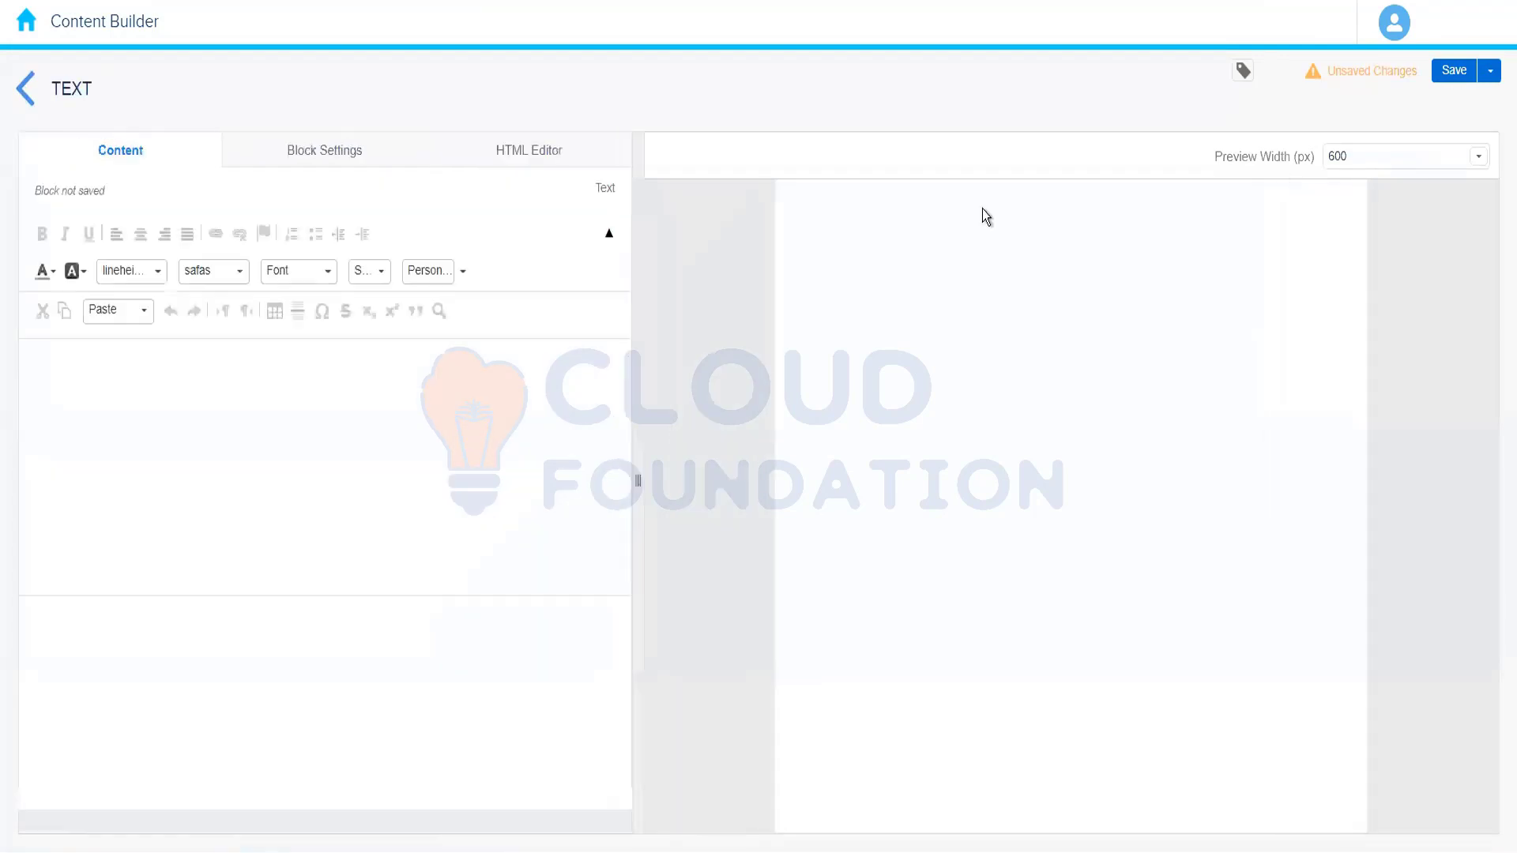
click(340, 406)
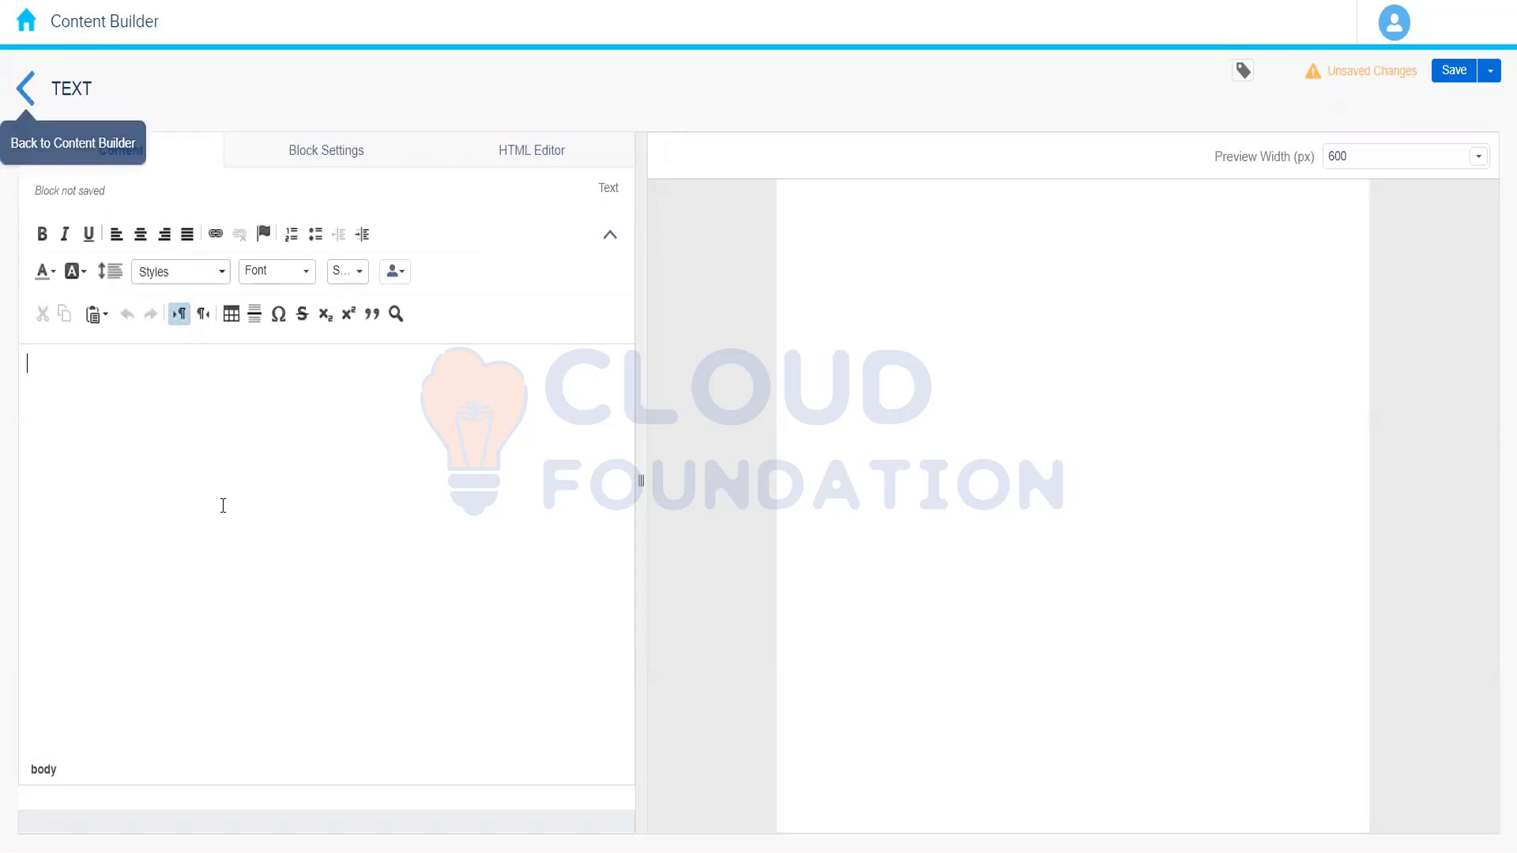
text(Below ios)
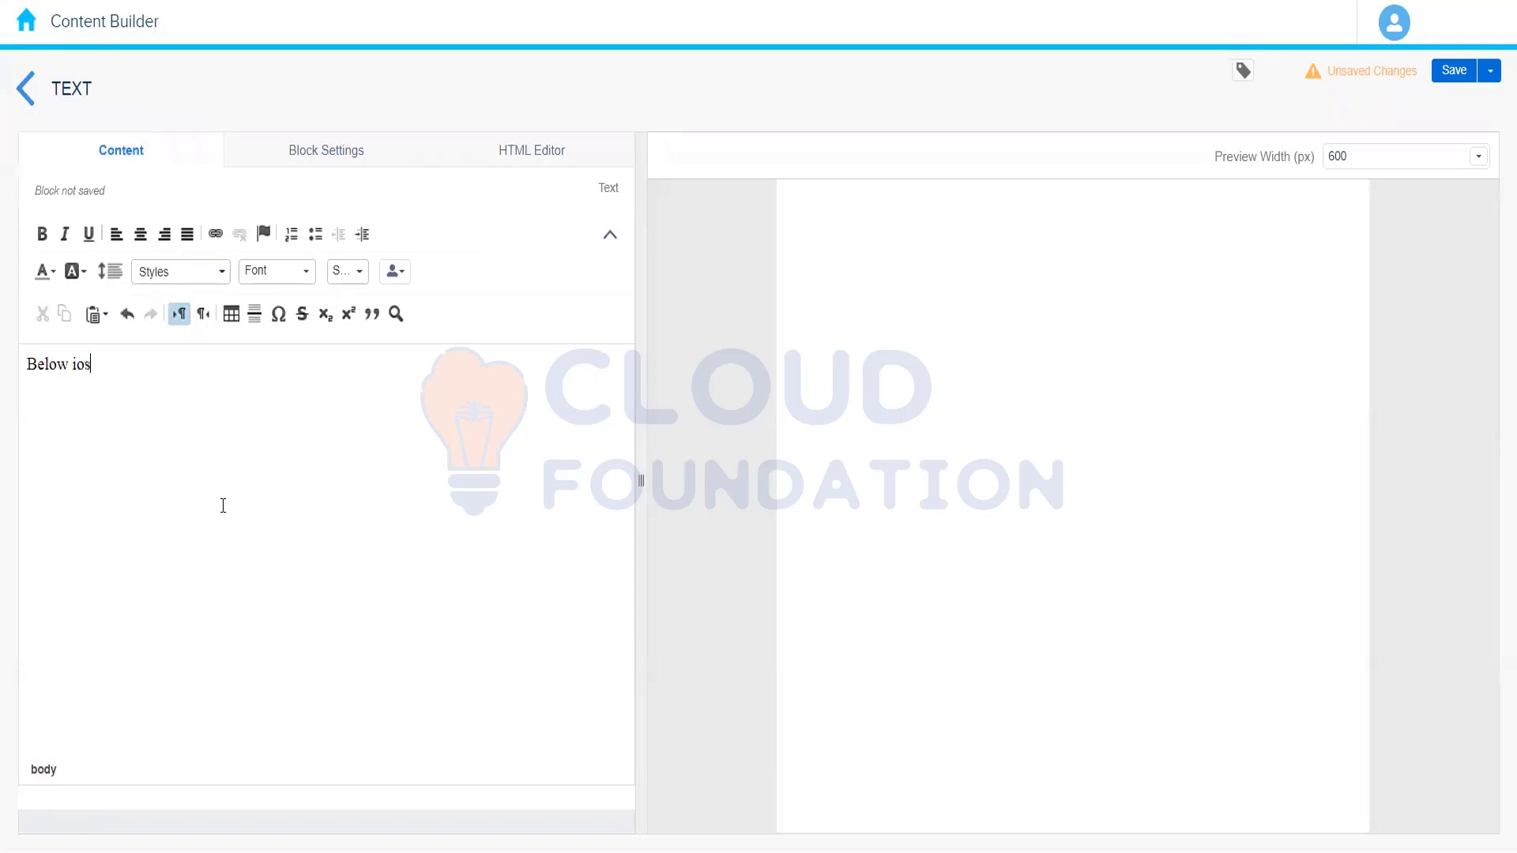
key(BackSpace)
key(BackSpace)
text(s the last)
key(BackSpace)
key(BackSpace)
key(BackSpace)
click(25, 99)
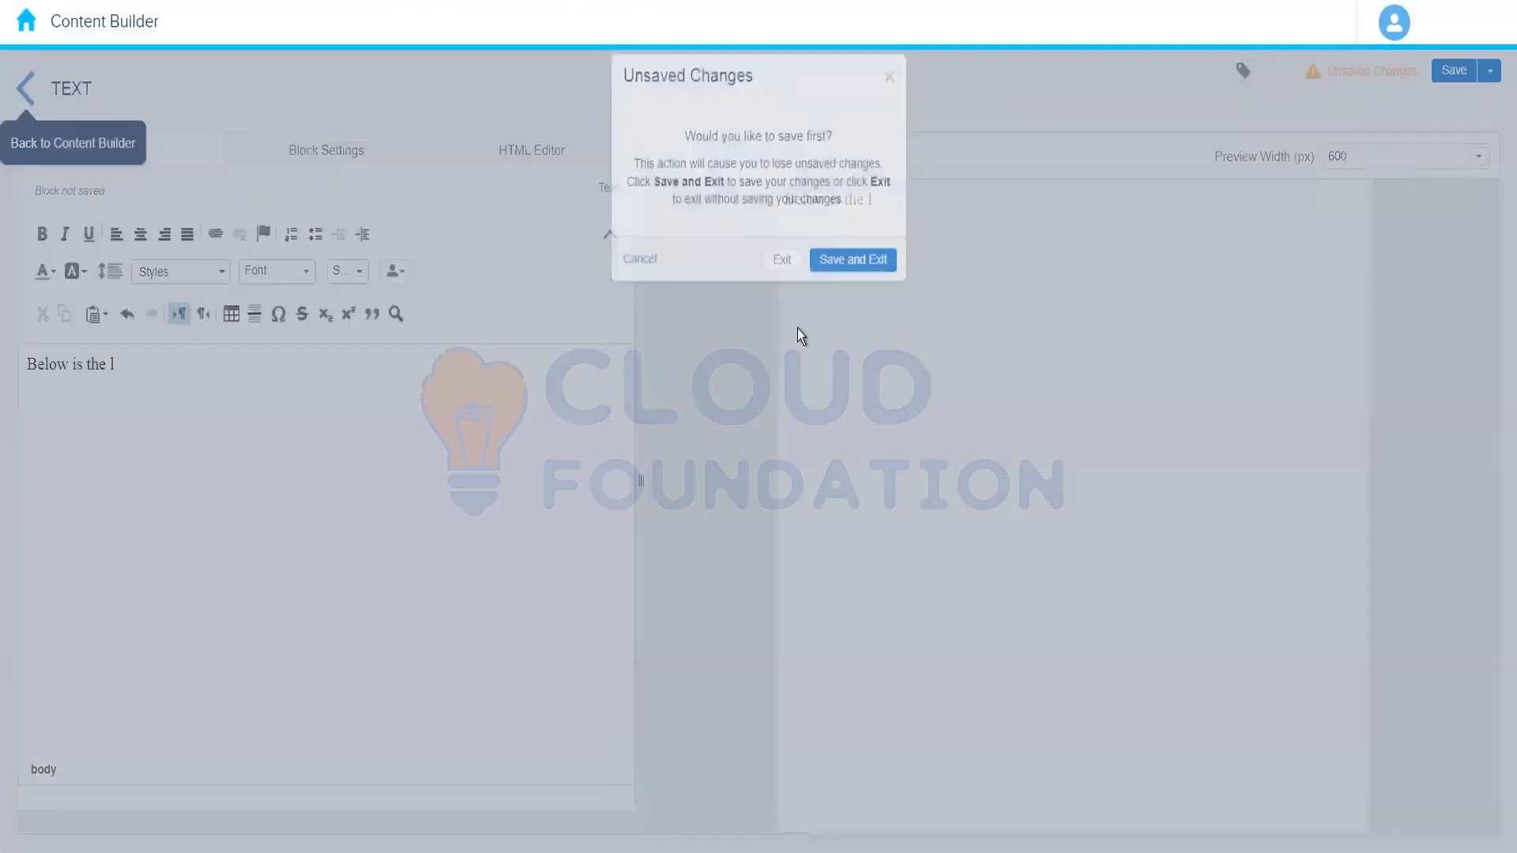
click(783, 292)
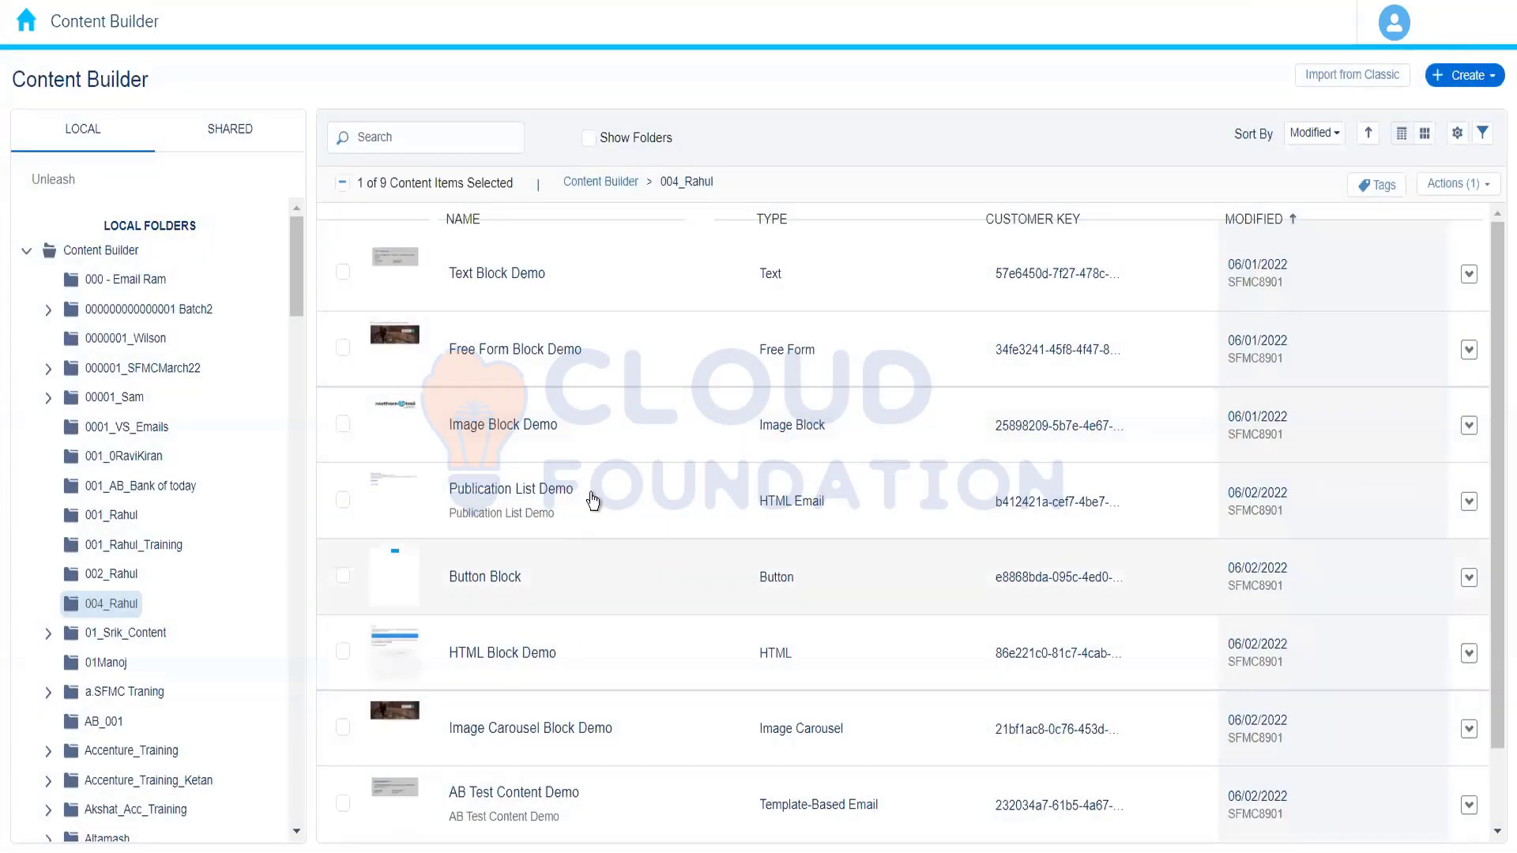
Copy the intro line from the Hyderabad Location Block's preview and close the preview.
scroll(1495, 458, down, 1)
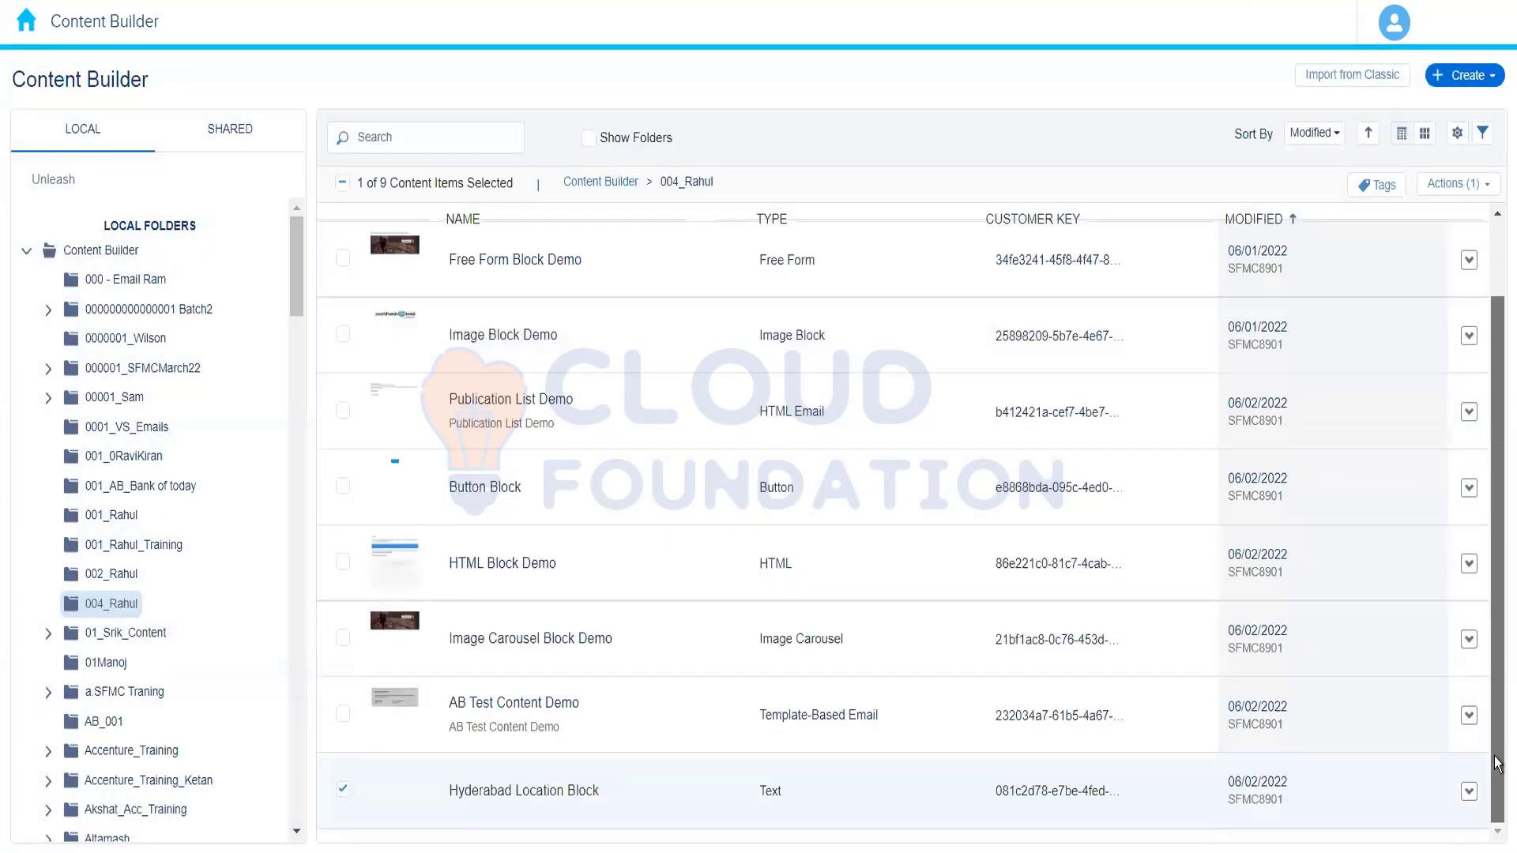
click(656, 801)
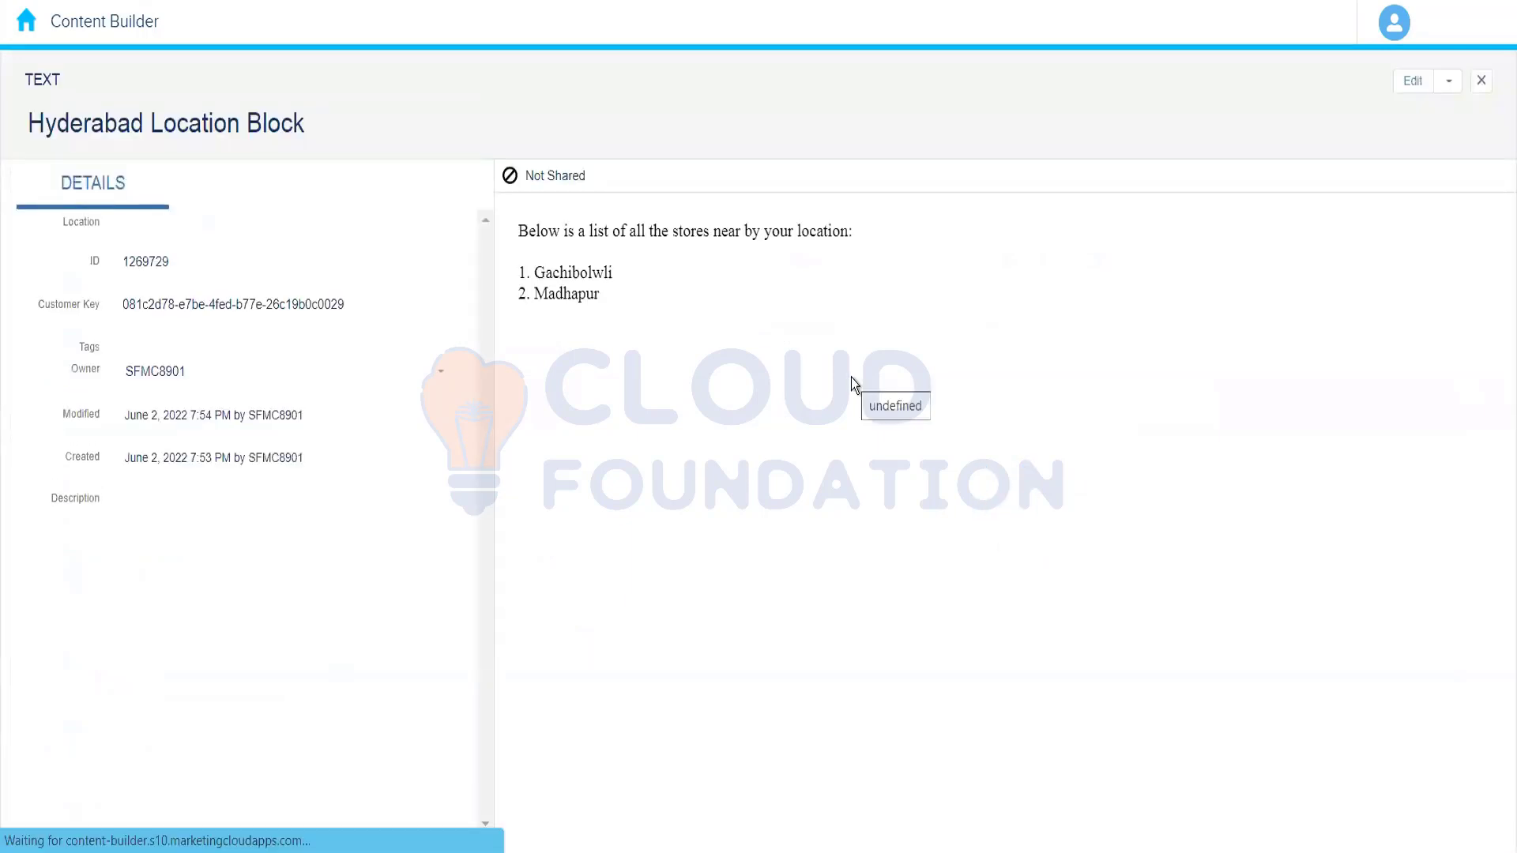
drag(865, 236, 496, 258)
key(ctrl+c)
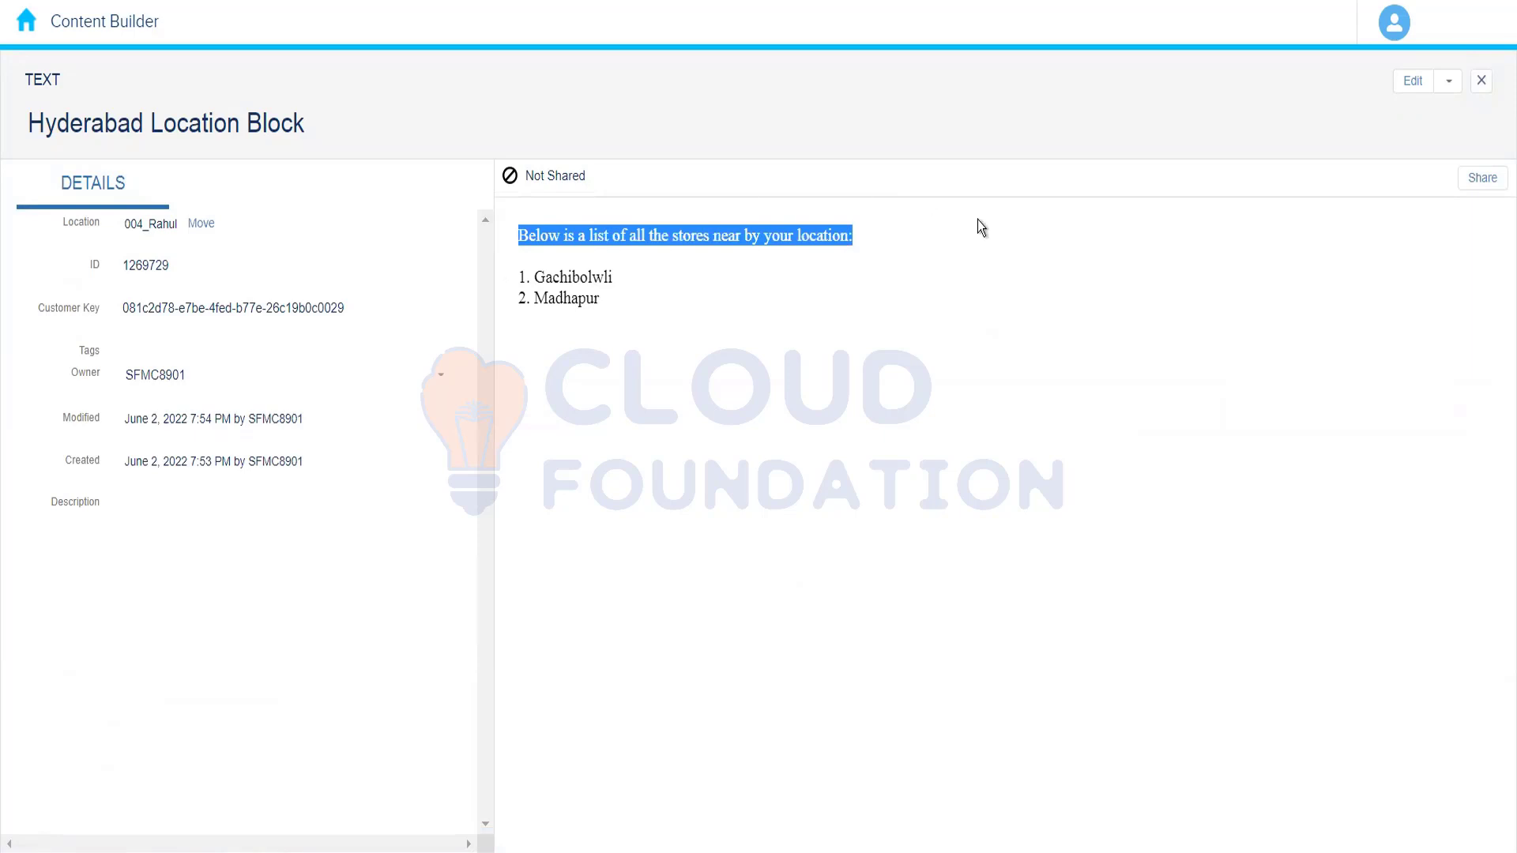
click(1482, 82)
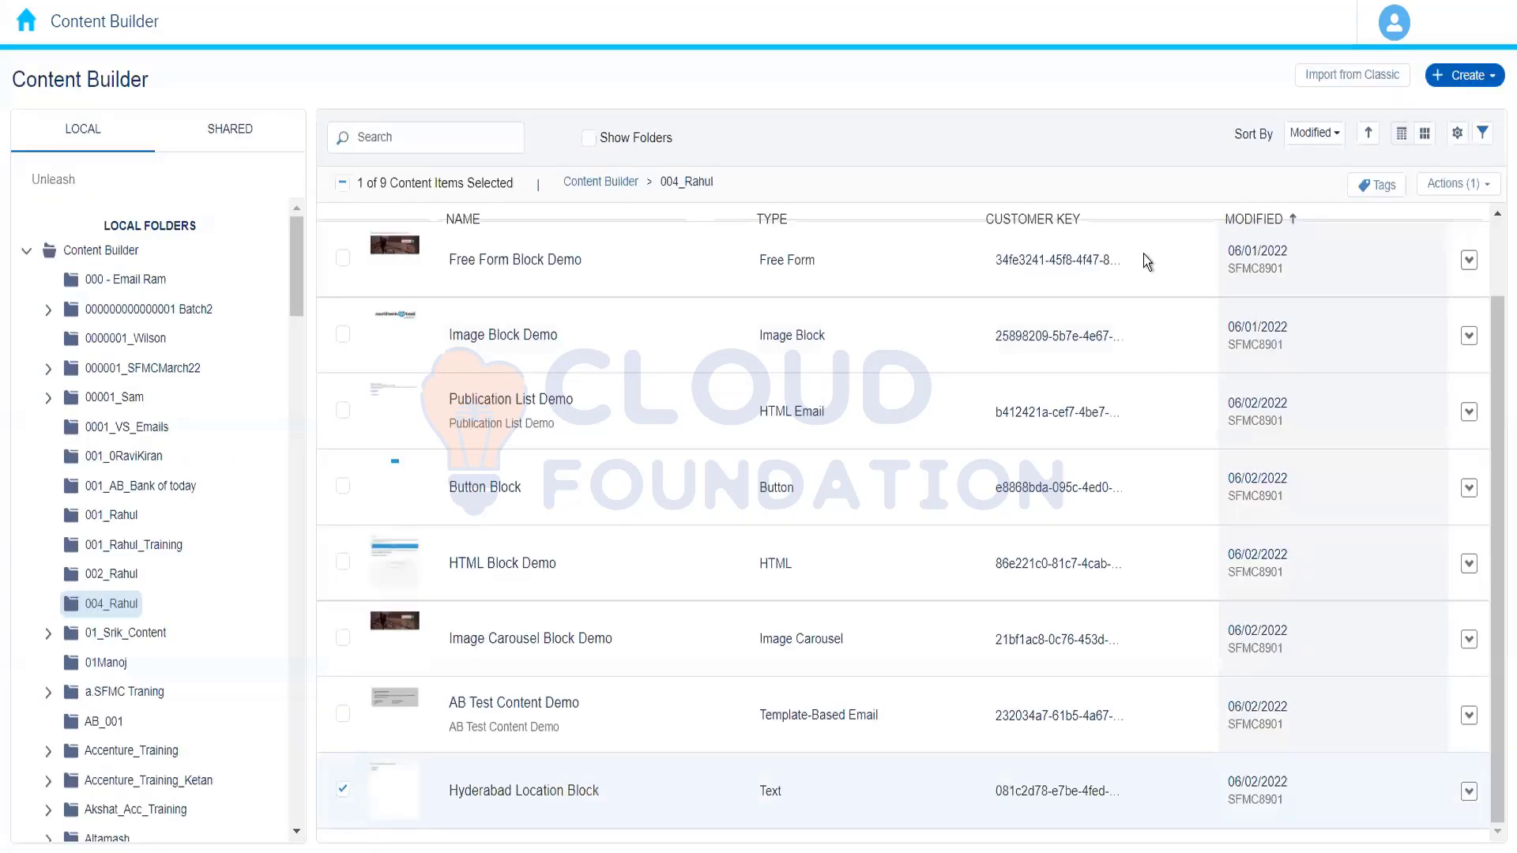
Create a new Text content block and paste the copied intro line "Below is a list of all the stores near by your location:" into it.
click(1469, 86)
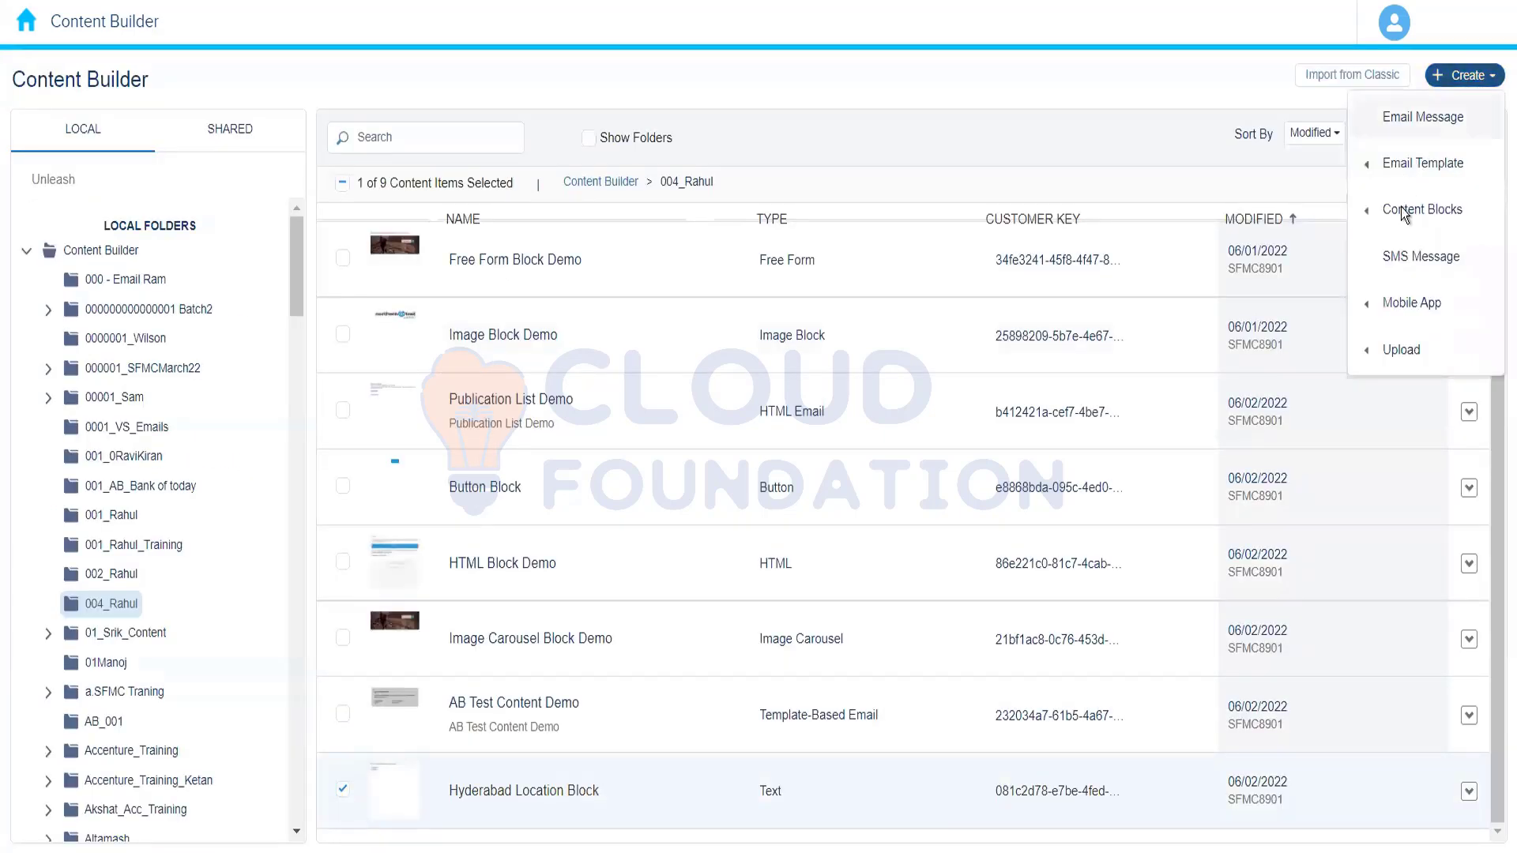
mouse_move(1414, 214)
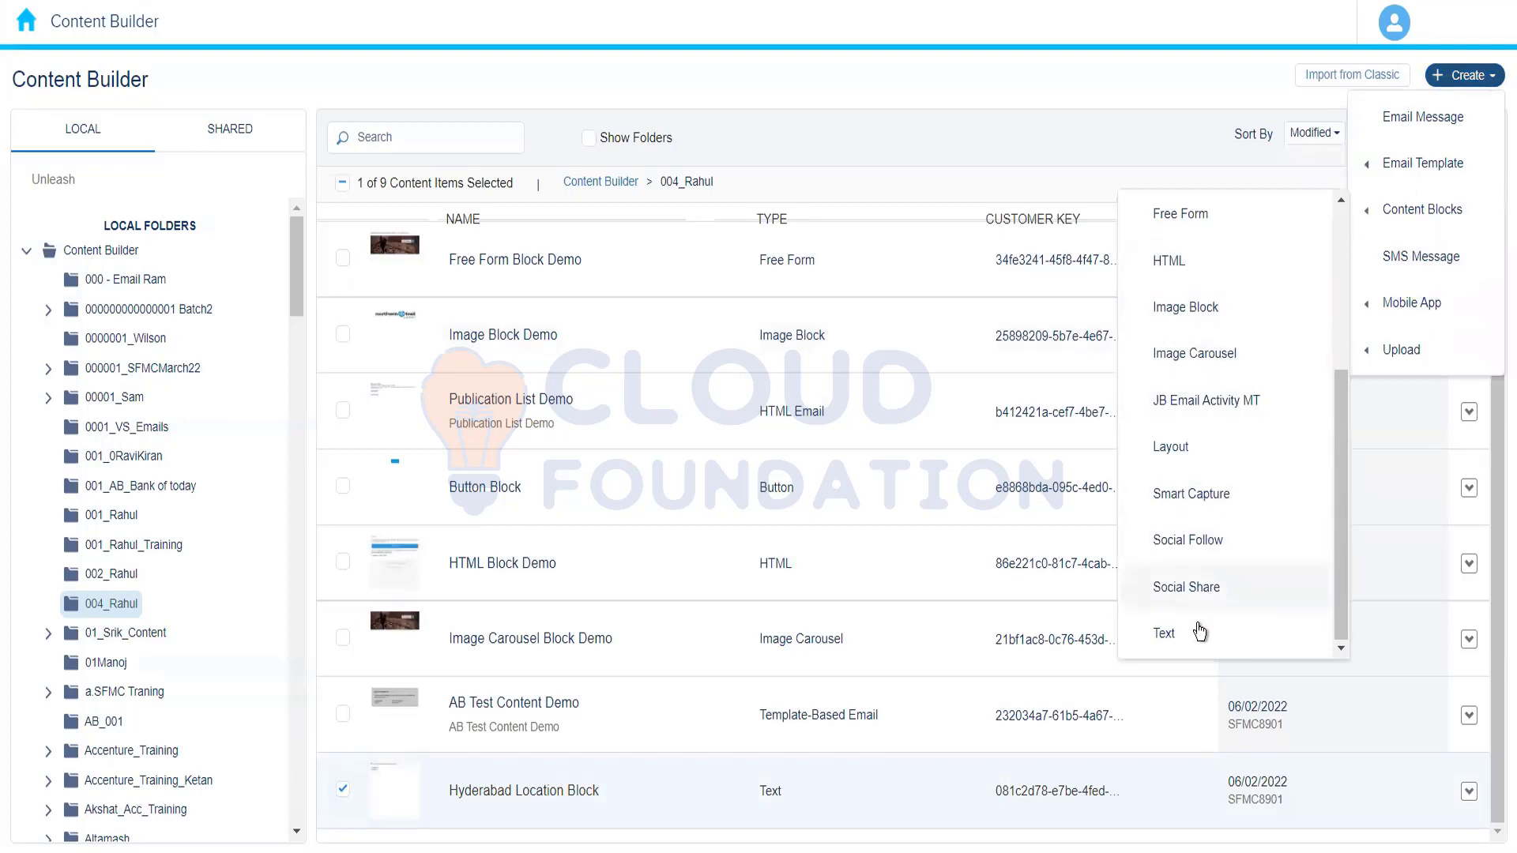
click(1157, 630)
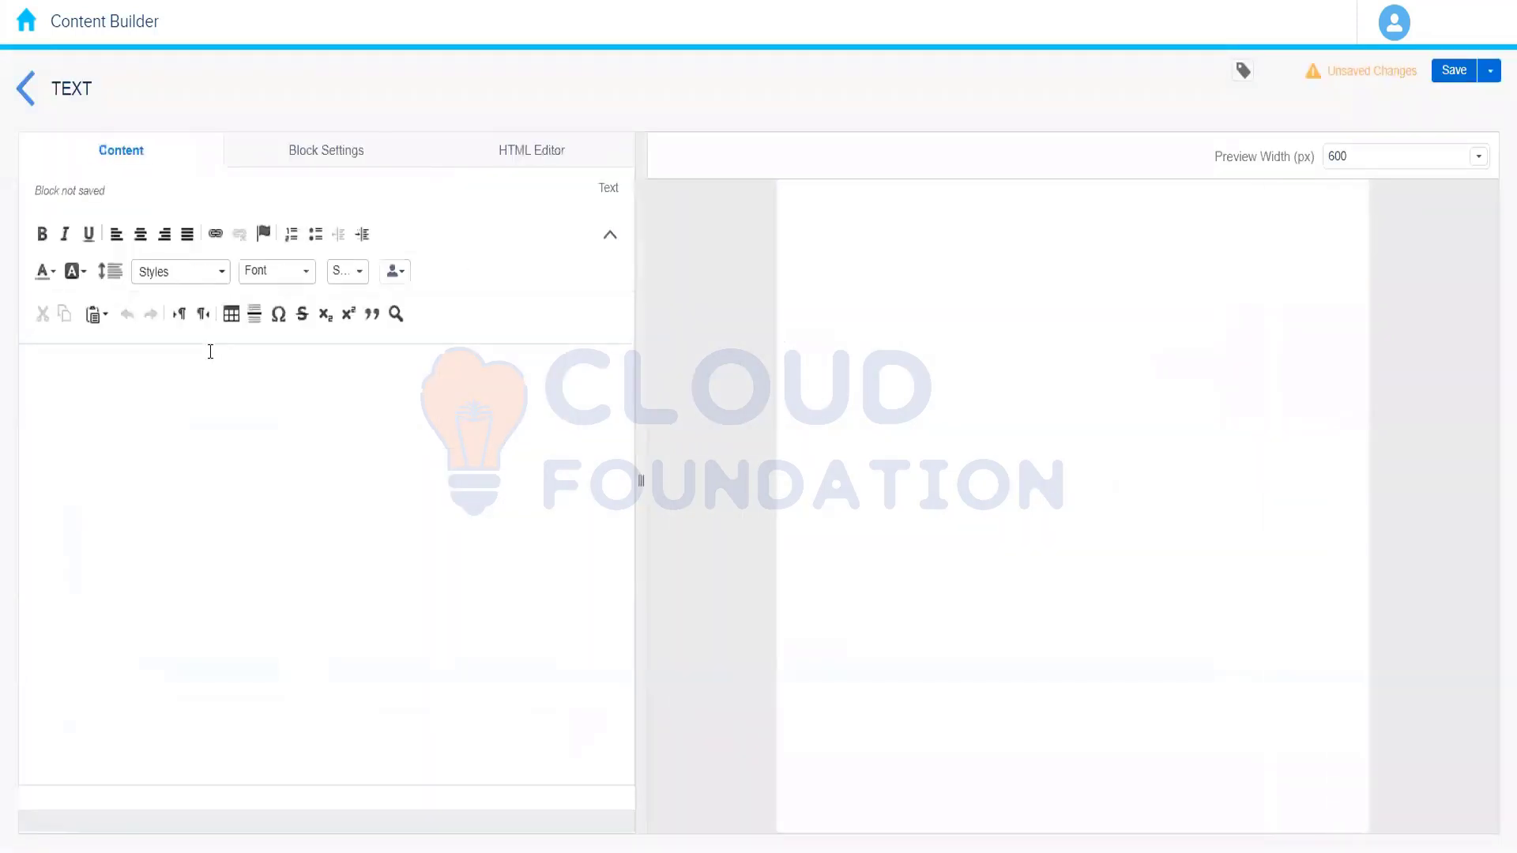
key(ctrl+v)
key(Return)
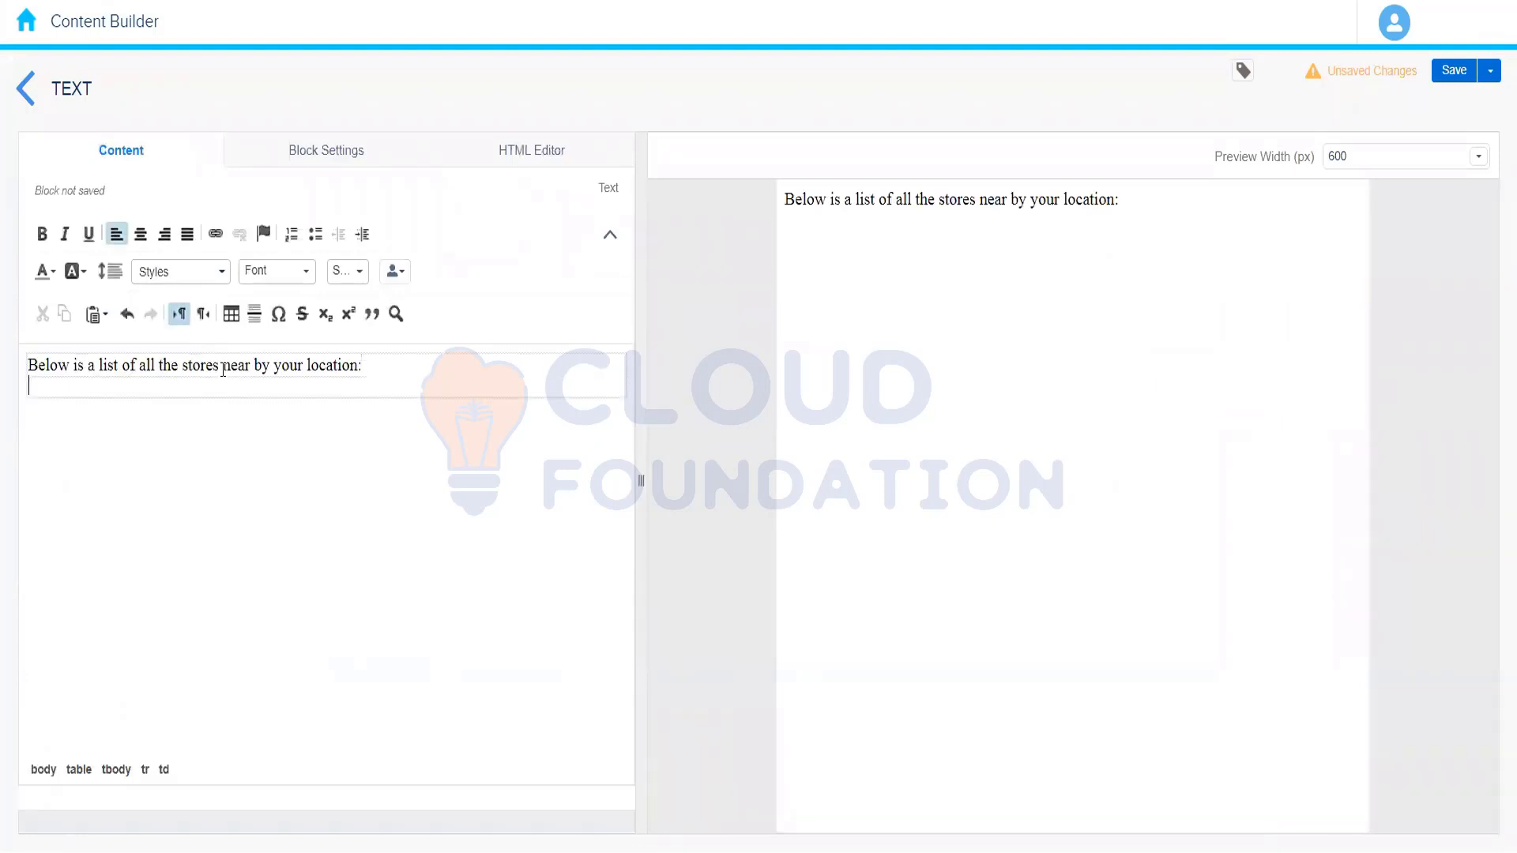
List the stores "1. Karol Bagh" and "2. Chandni Chowk" below the intro line, leaving a blank line between.
key(Return)
text(1.)
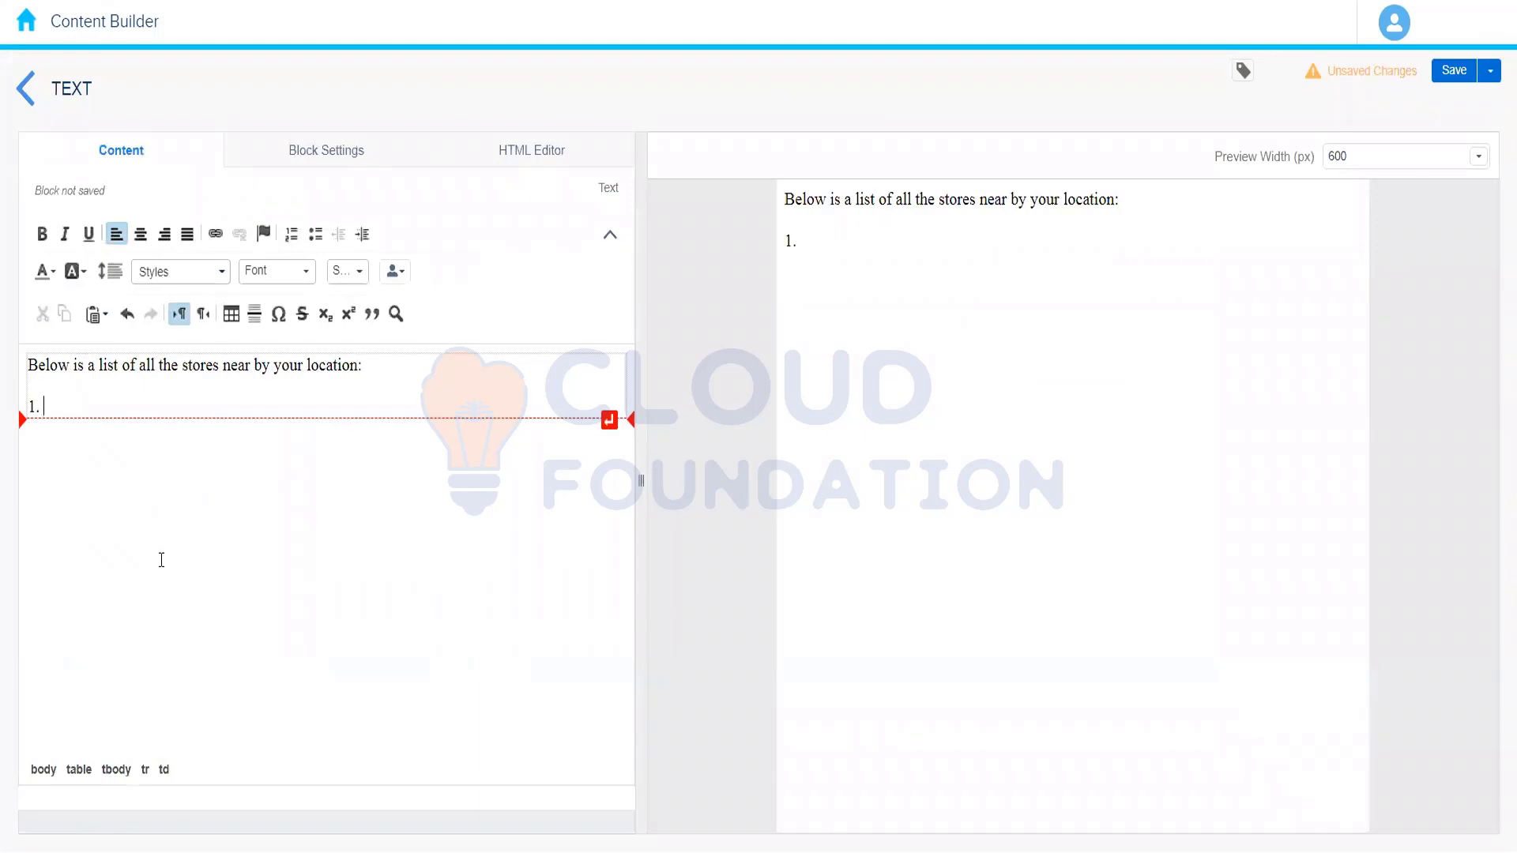
text( Karo)
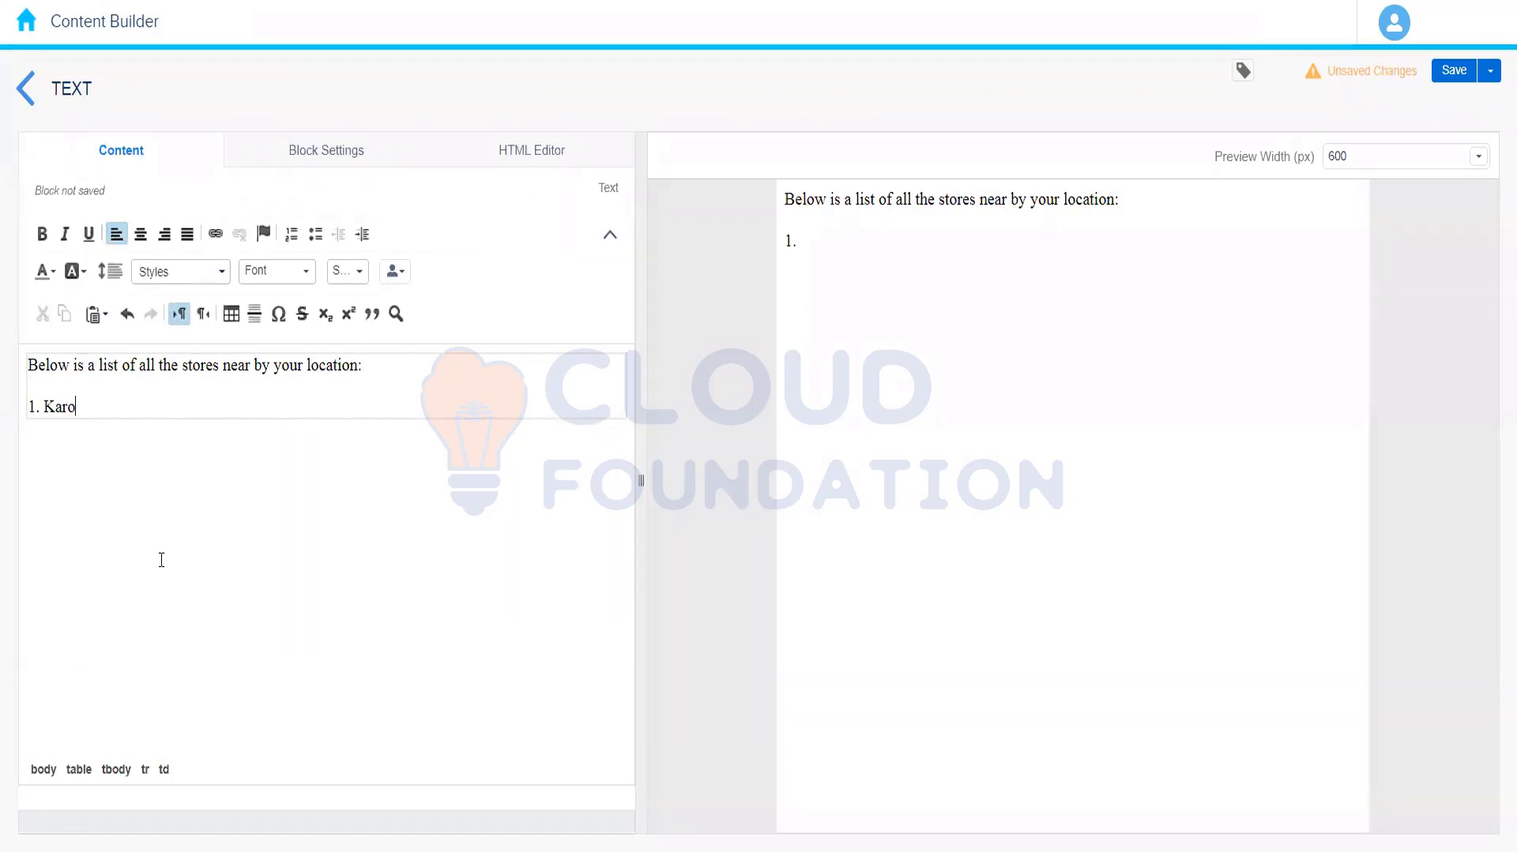
text(l Bagh)
key(Return)
text(2. )
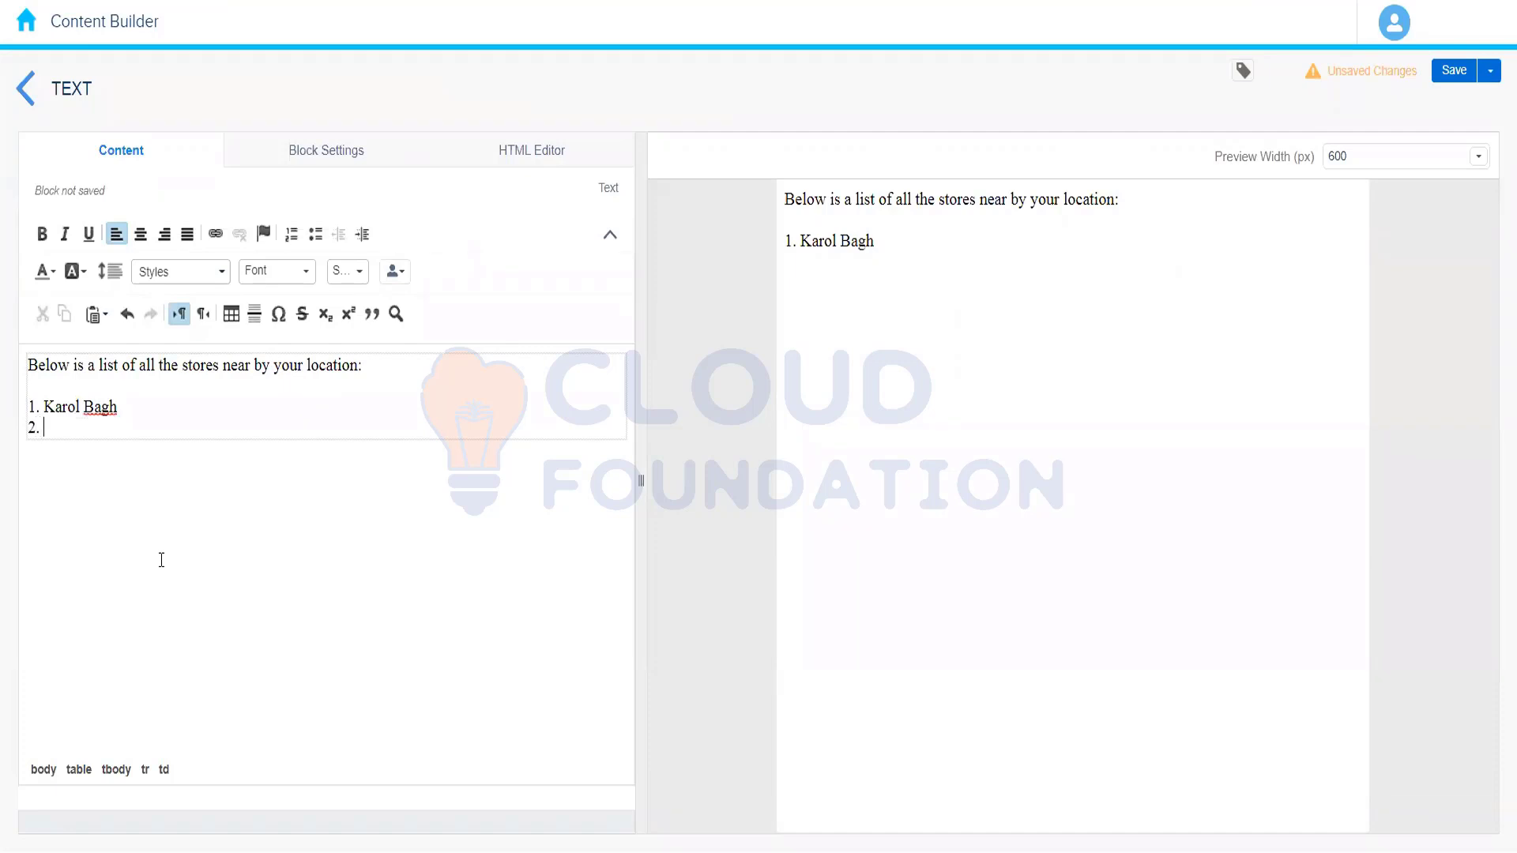
text(Chandni Chowk)
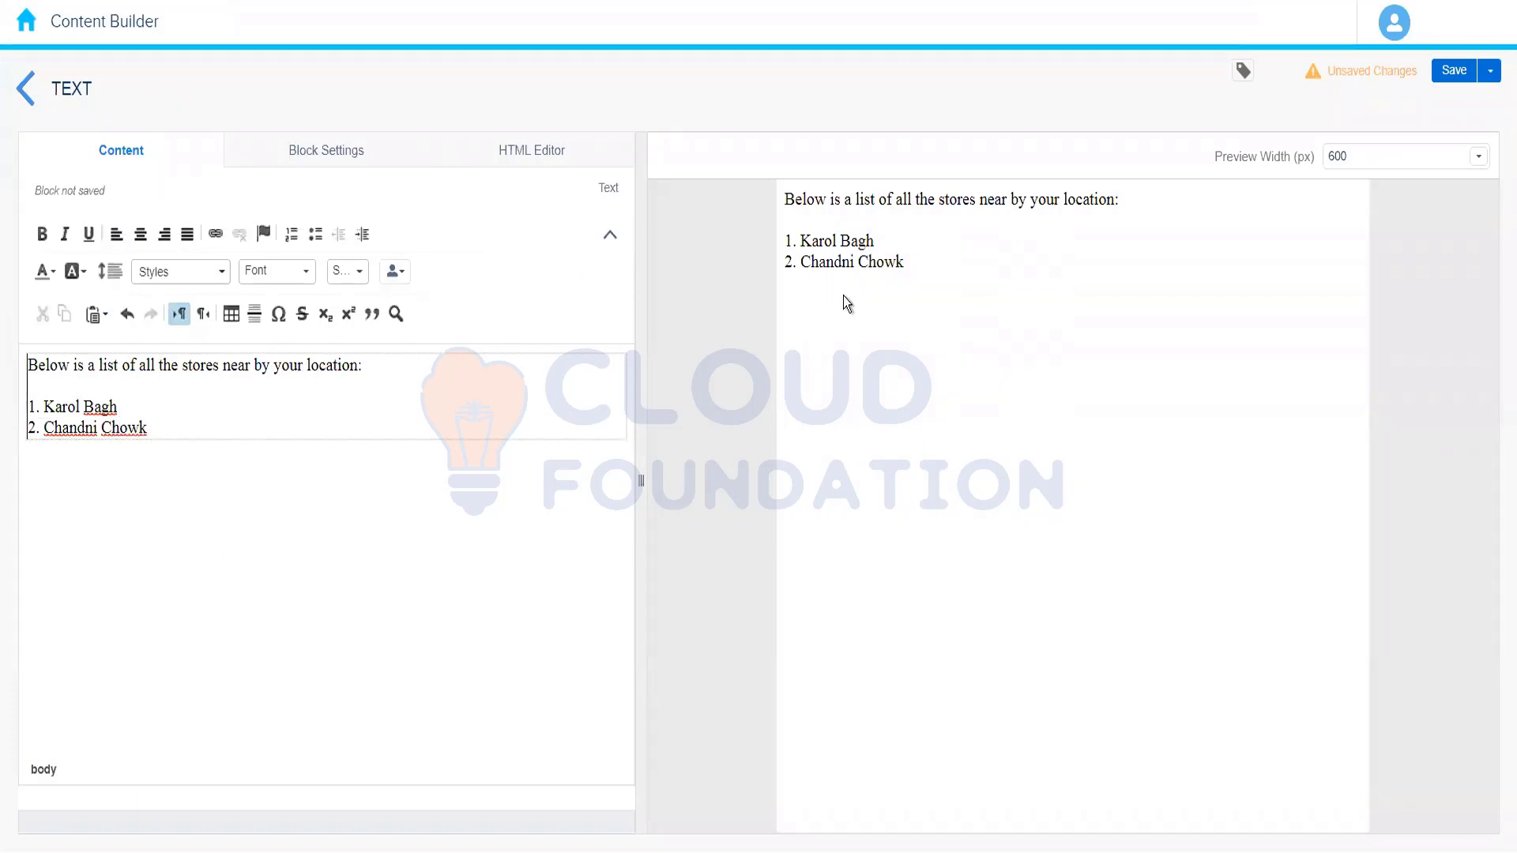
Save the text block under the name "Delhi Location Block" and return to the content list.
click(1442, 73)
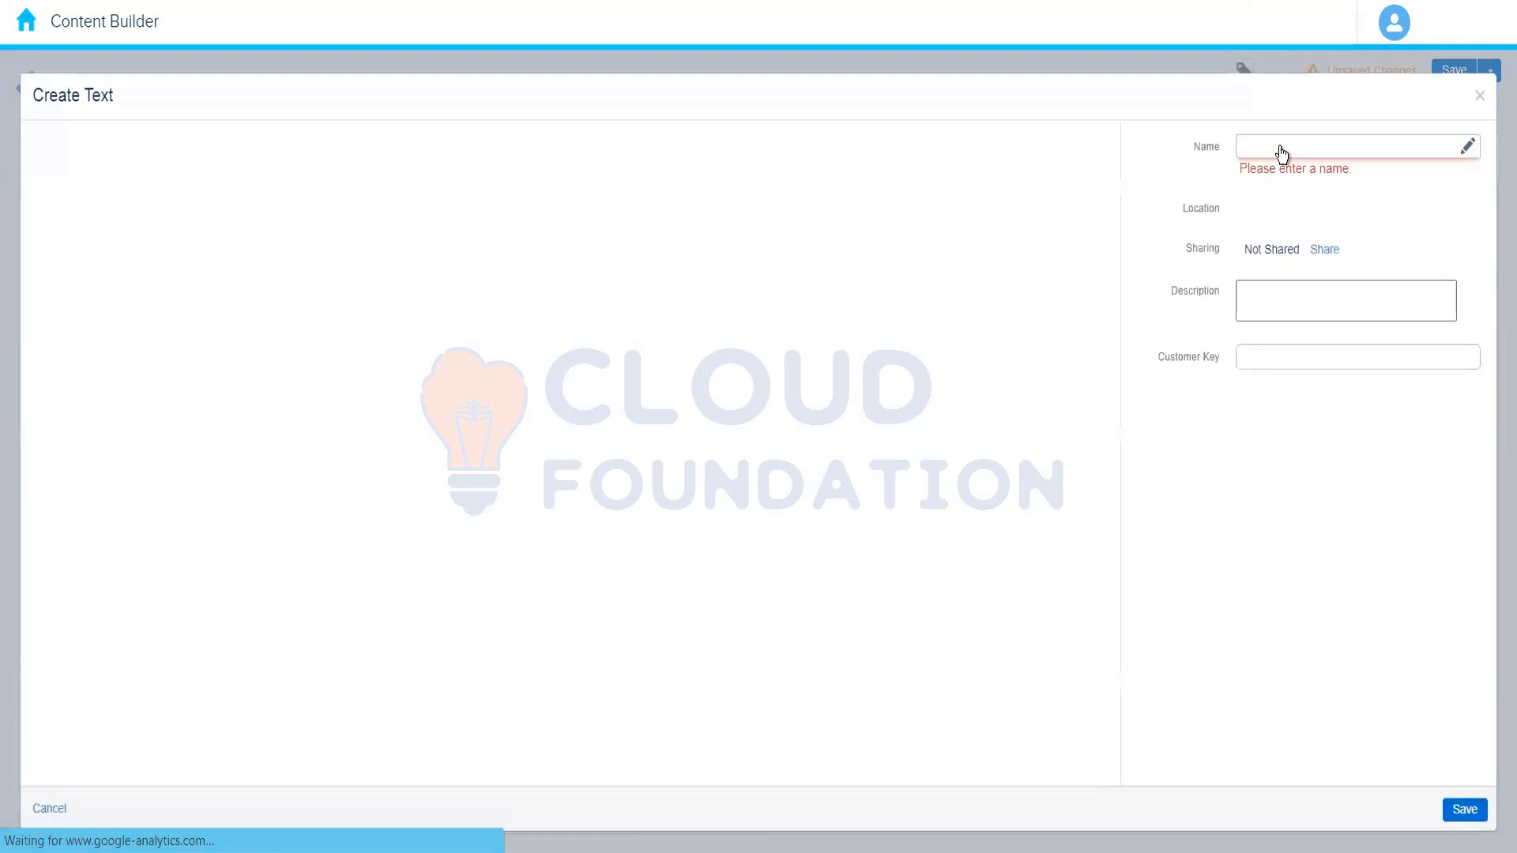
click(1281, 152)
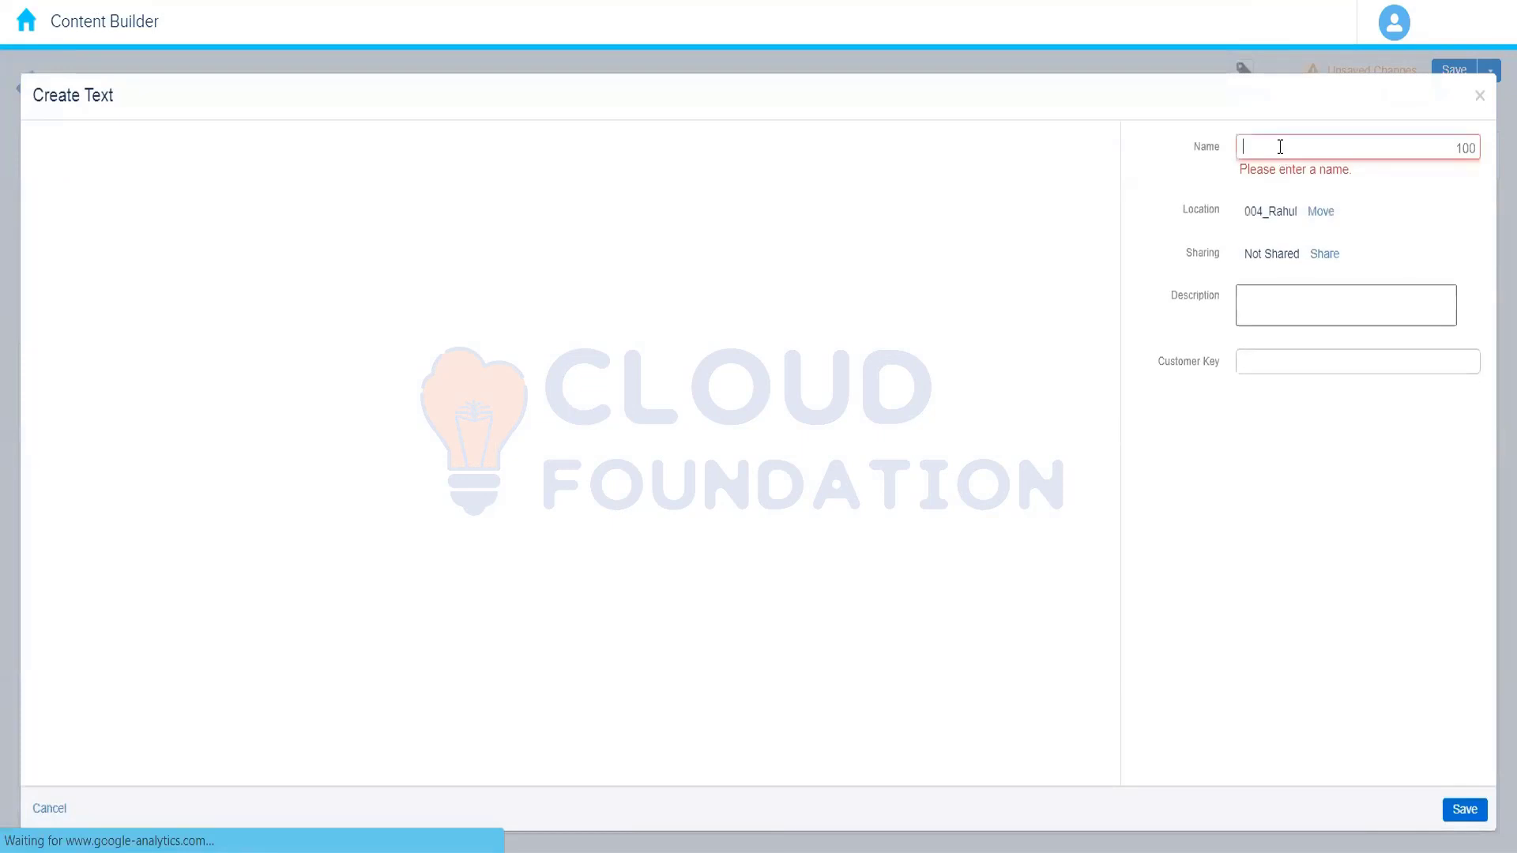
text(Delhi)
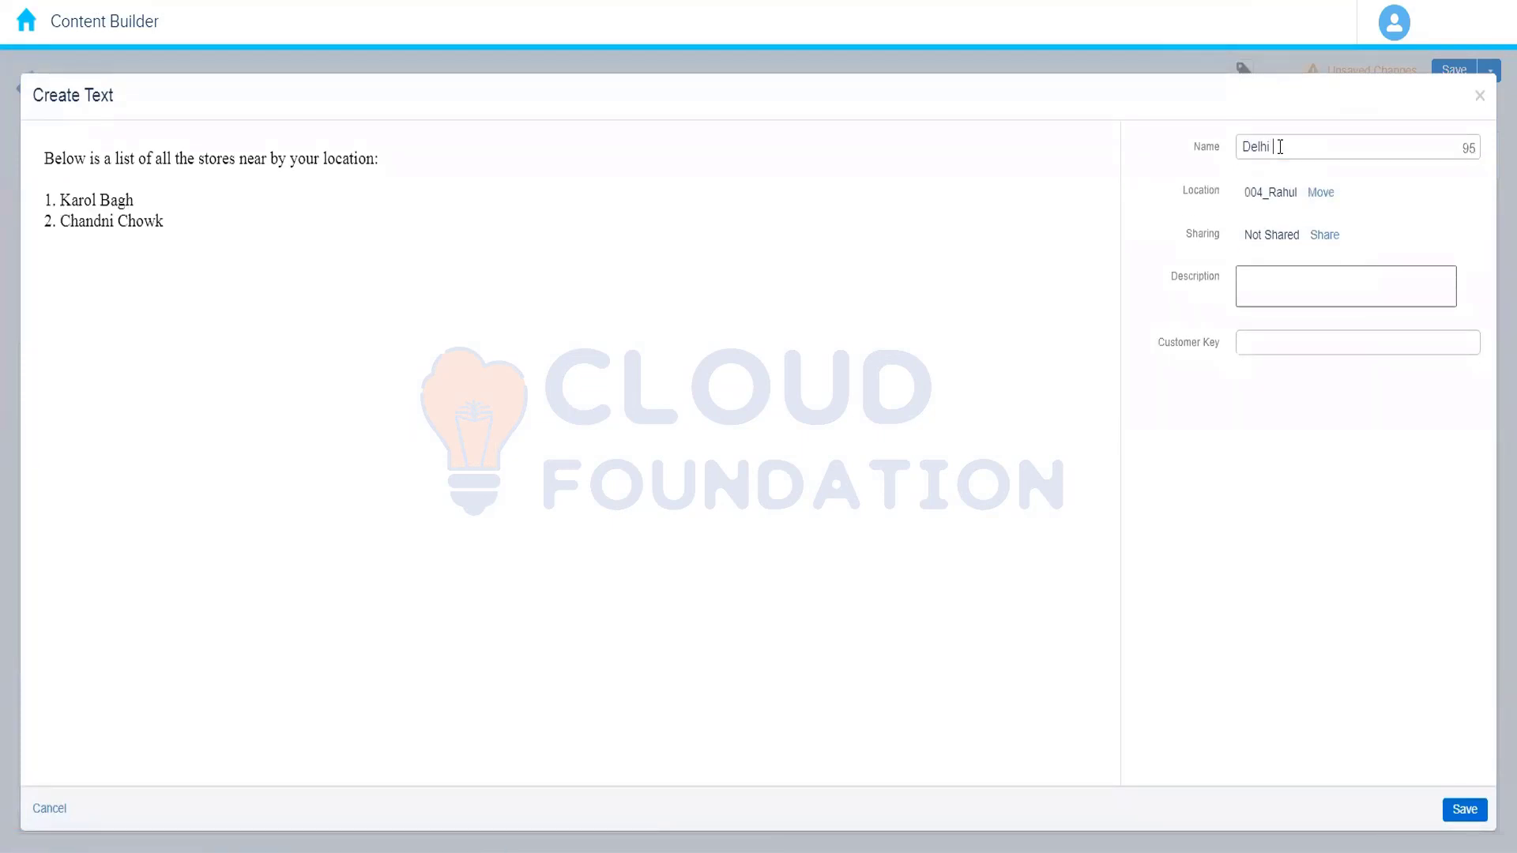
text( Location Block)
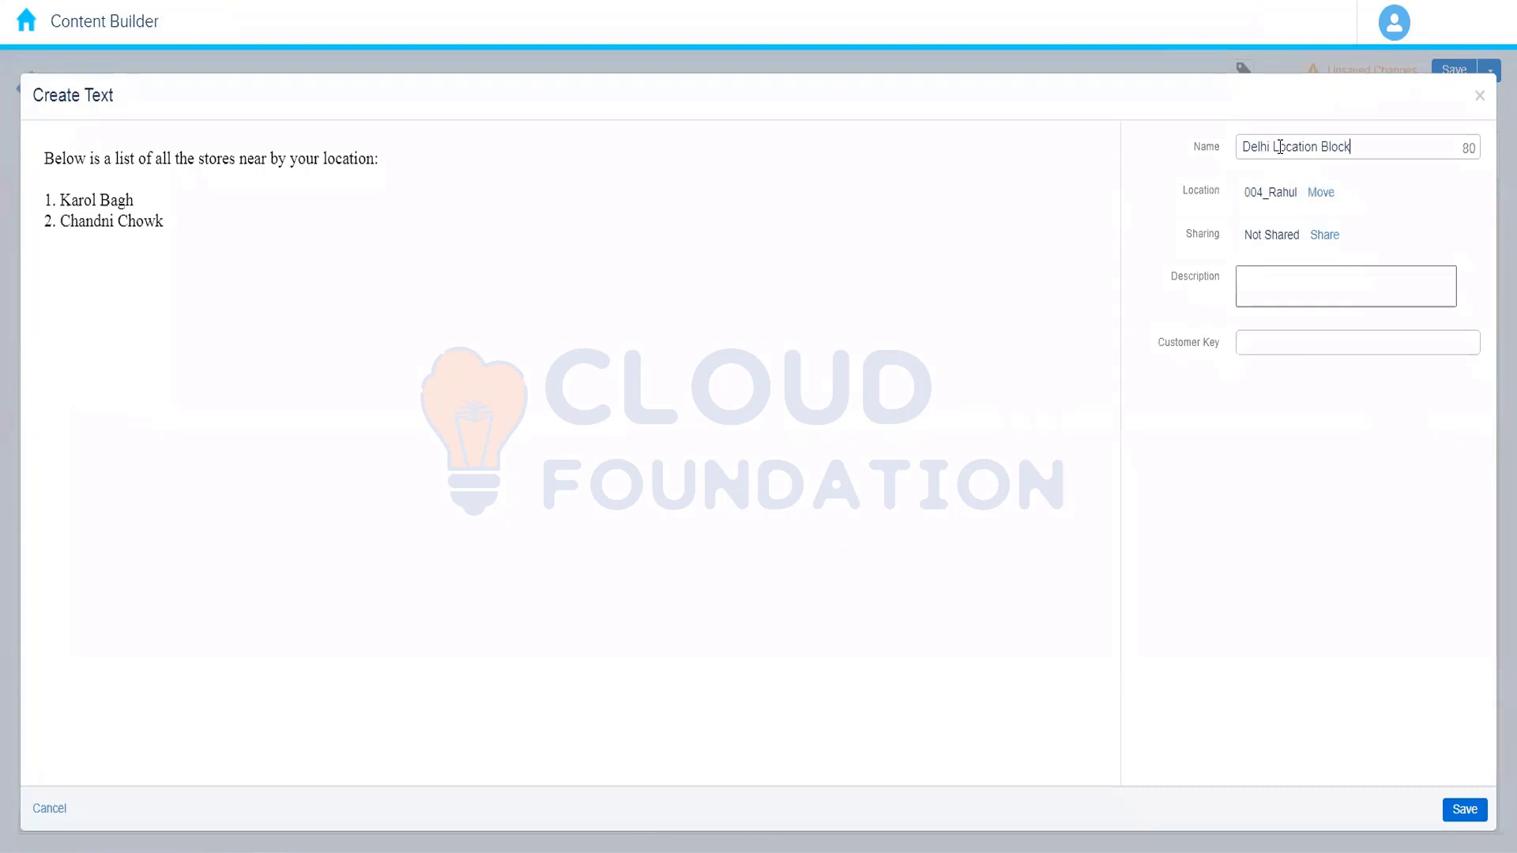
click(1326, 447)
click(1464, 810)
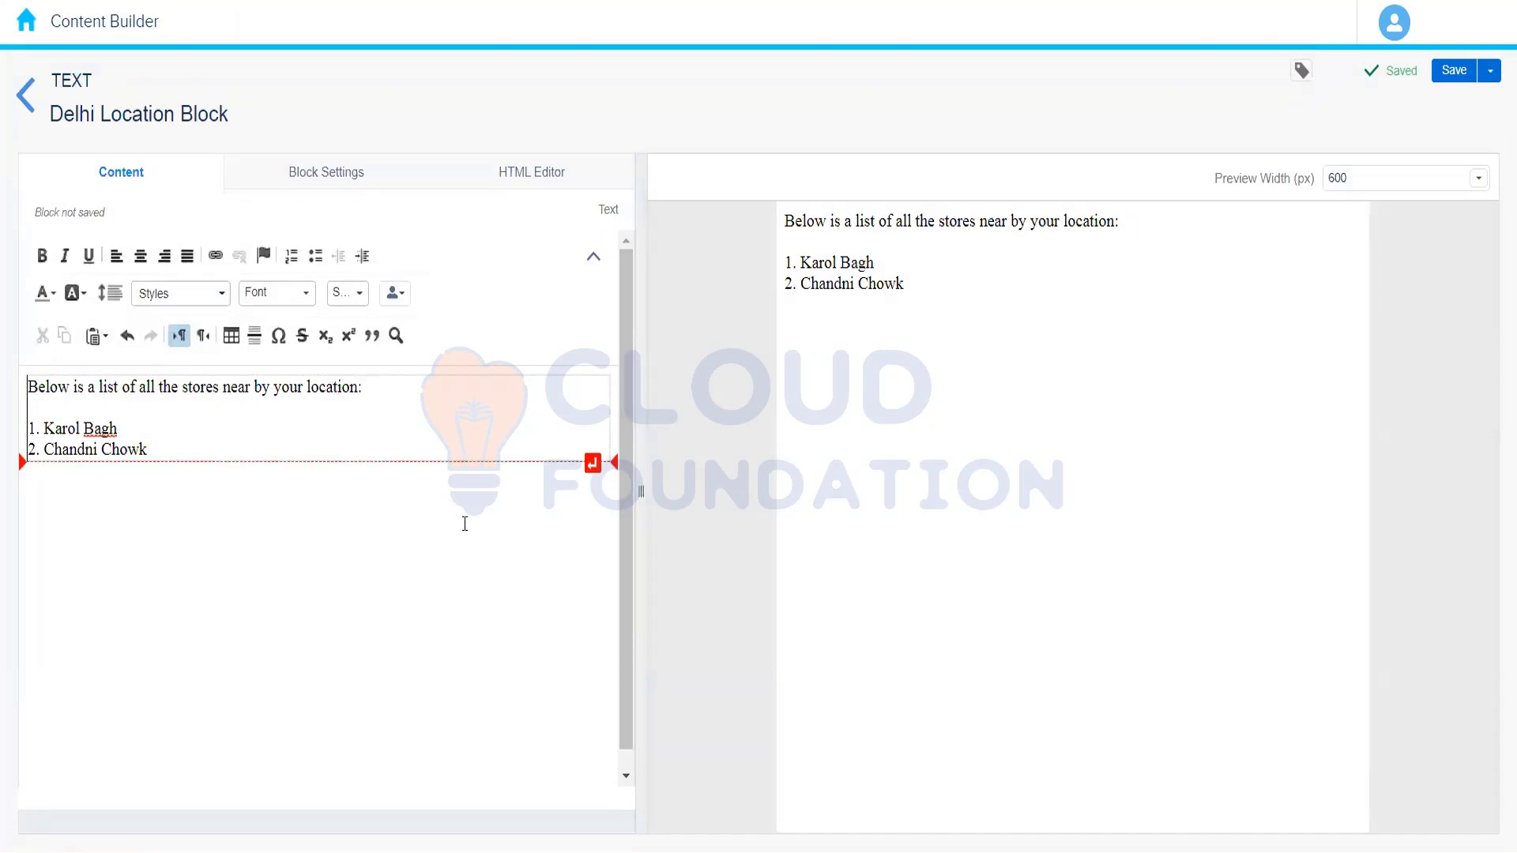
click(26, 120)
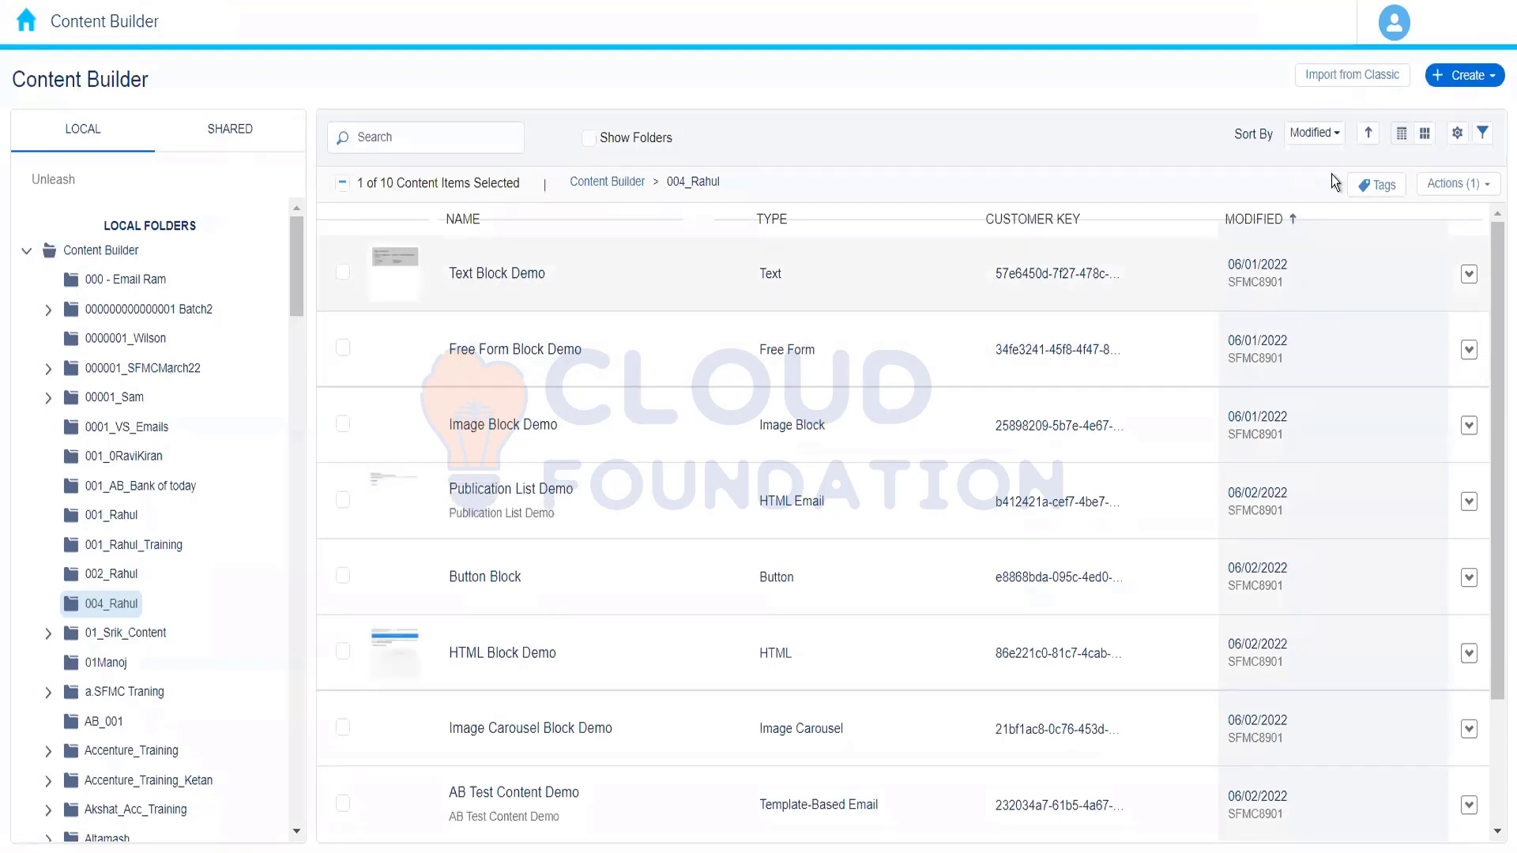
Create a new Dynamic Content block.
click(1467, 77)
mouse_move(1422, 210)
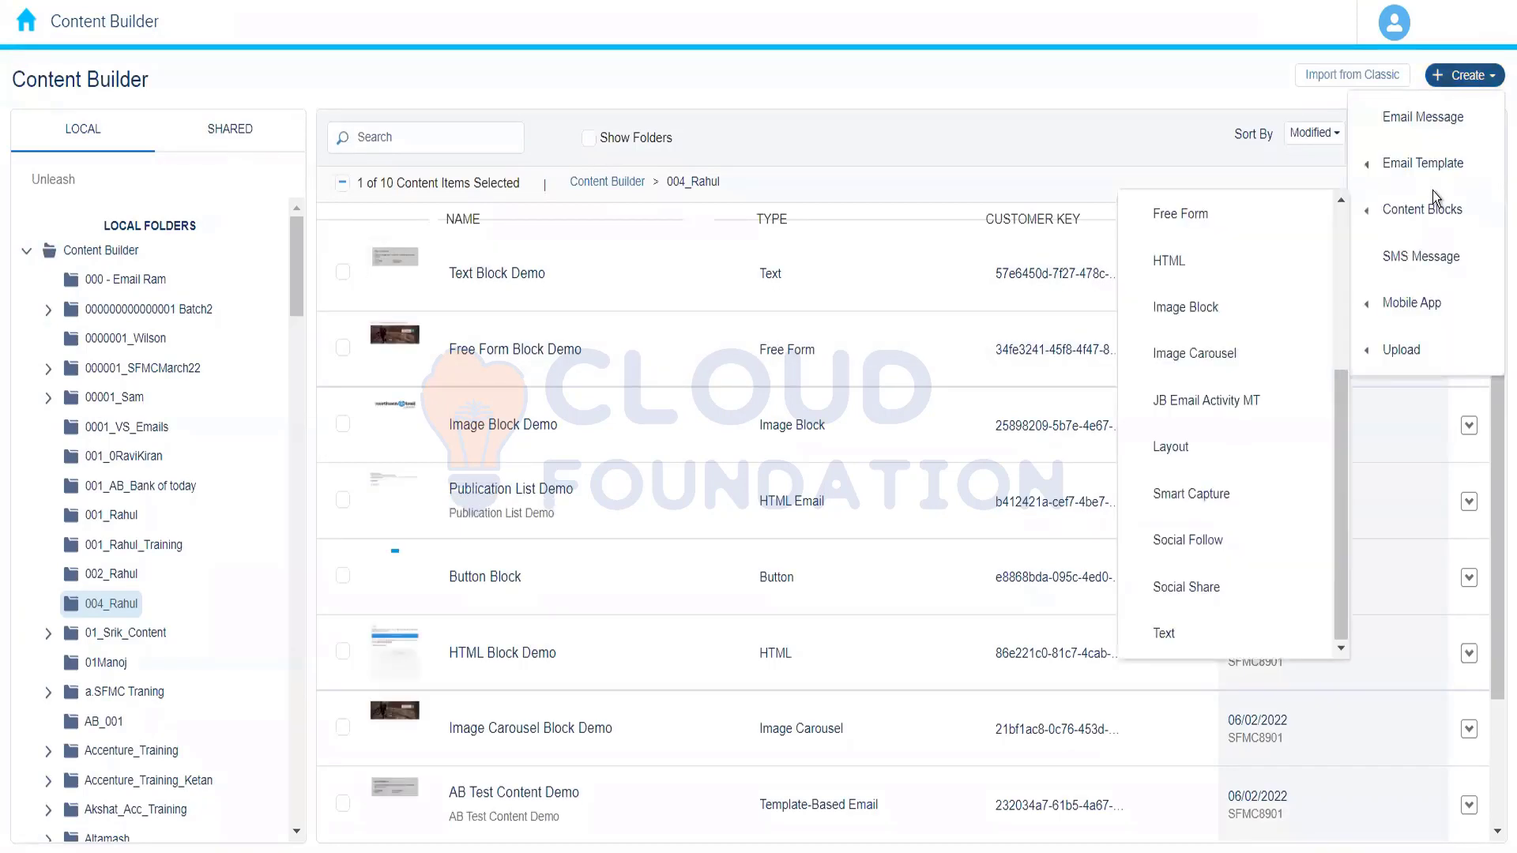
drag(1339, 462, 1335, 254)
click(1221, 357)
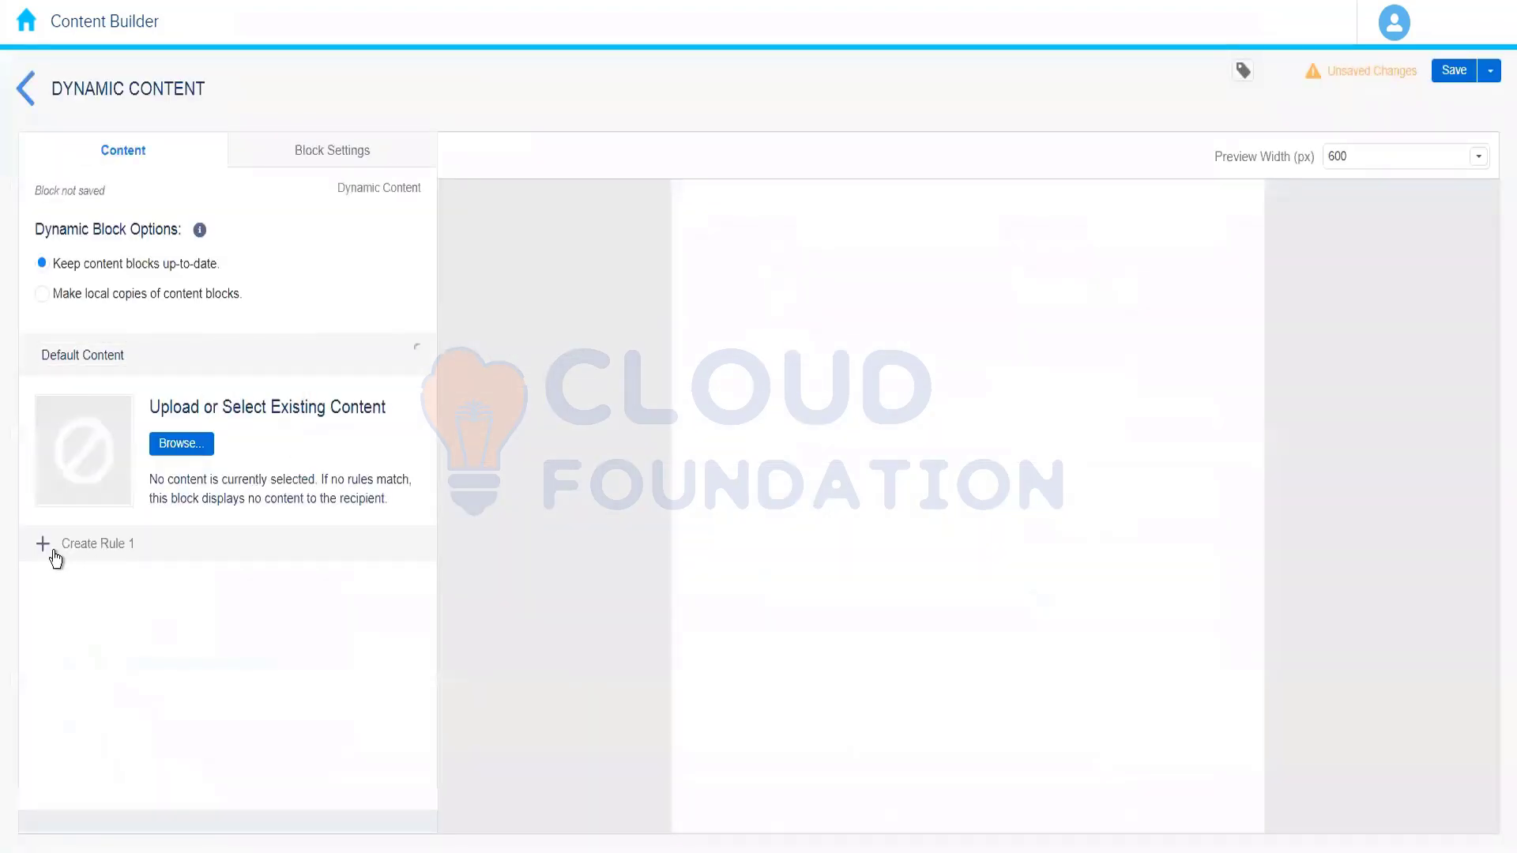
Create Rule 1 based on a data extension, using Amazon_Customers as its source.
click(45, 545)
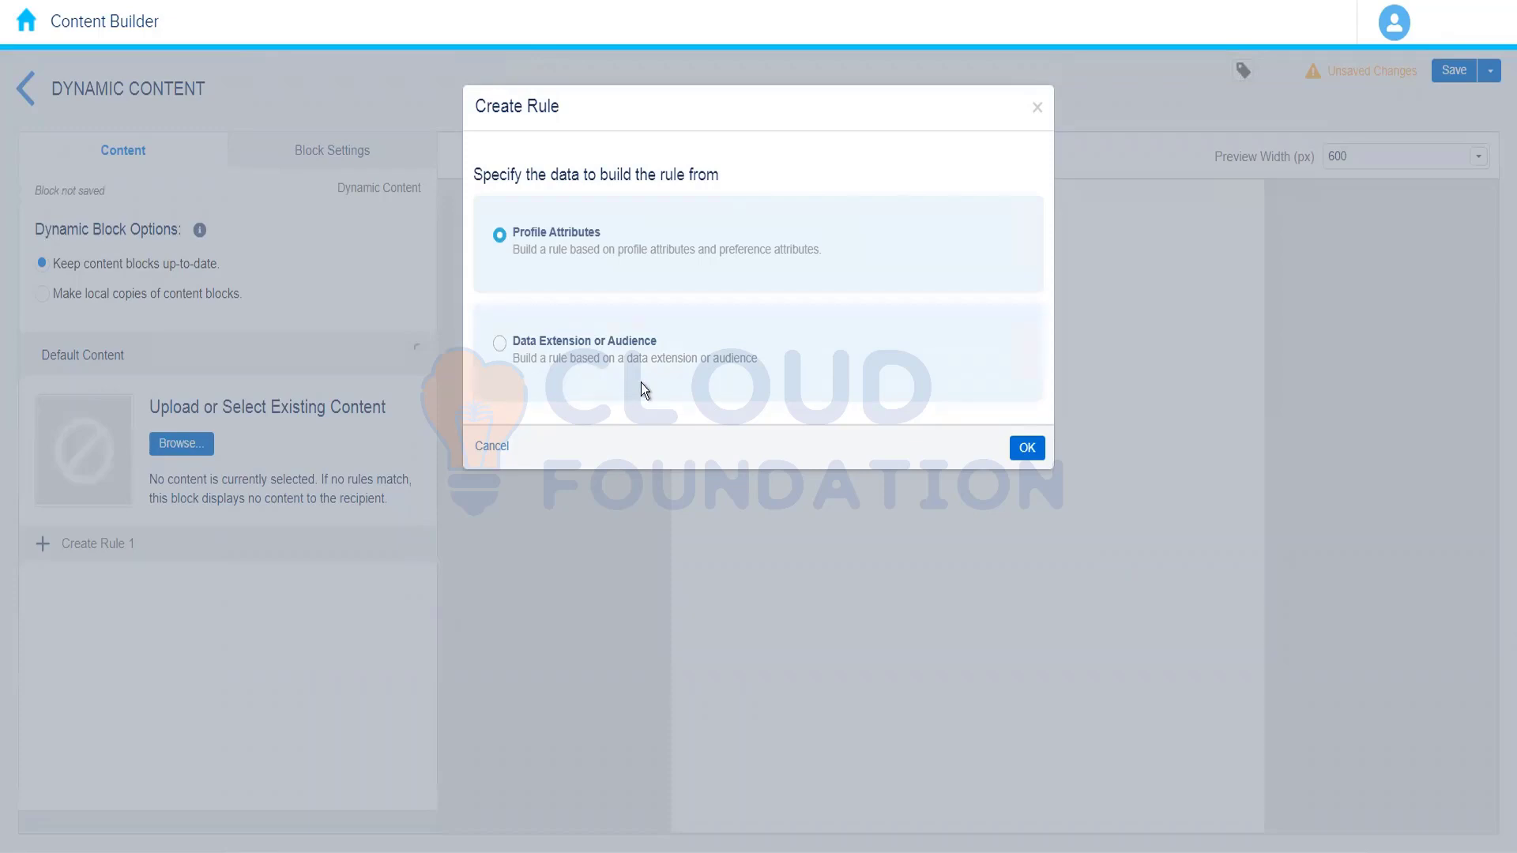
click(505, 345)
click(1027, 448)
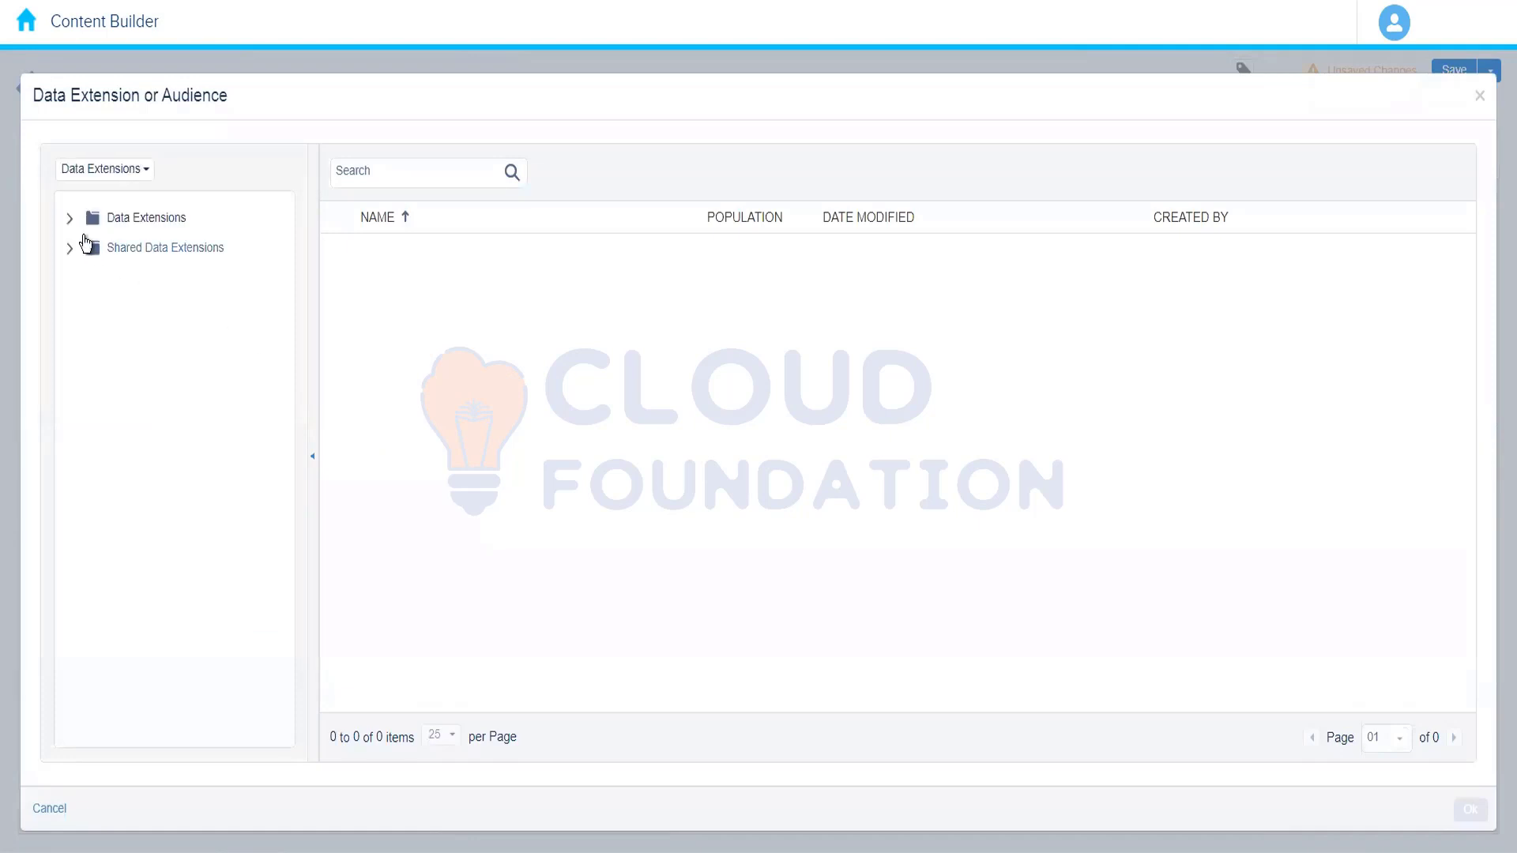
click(69, 219)
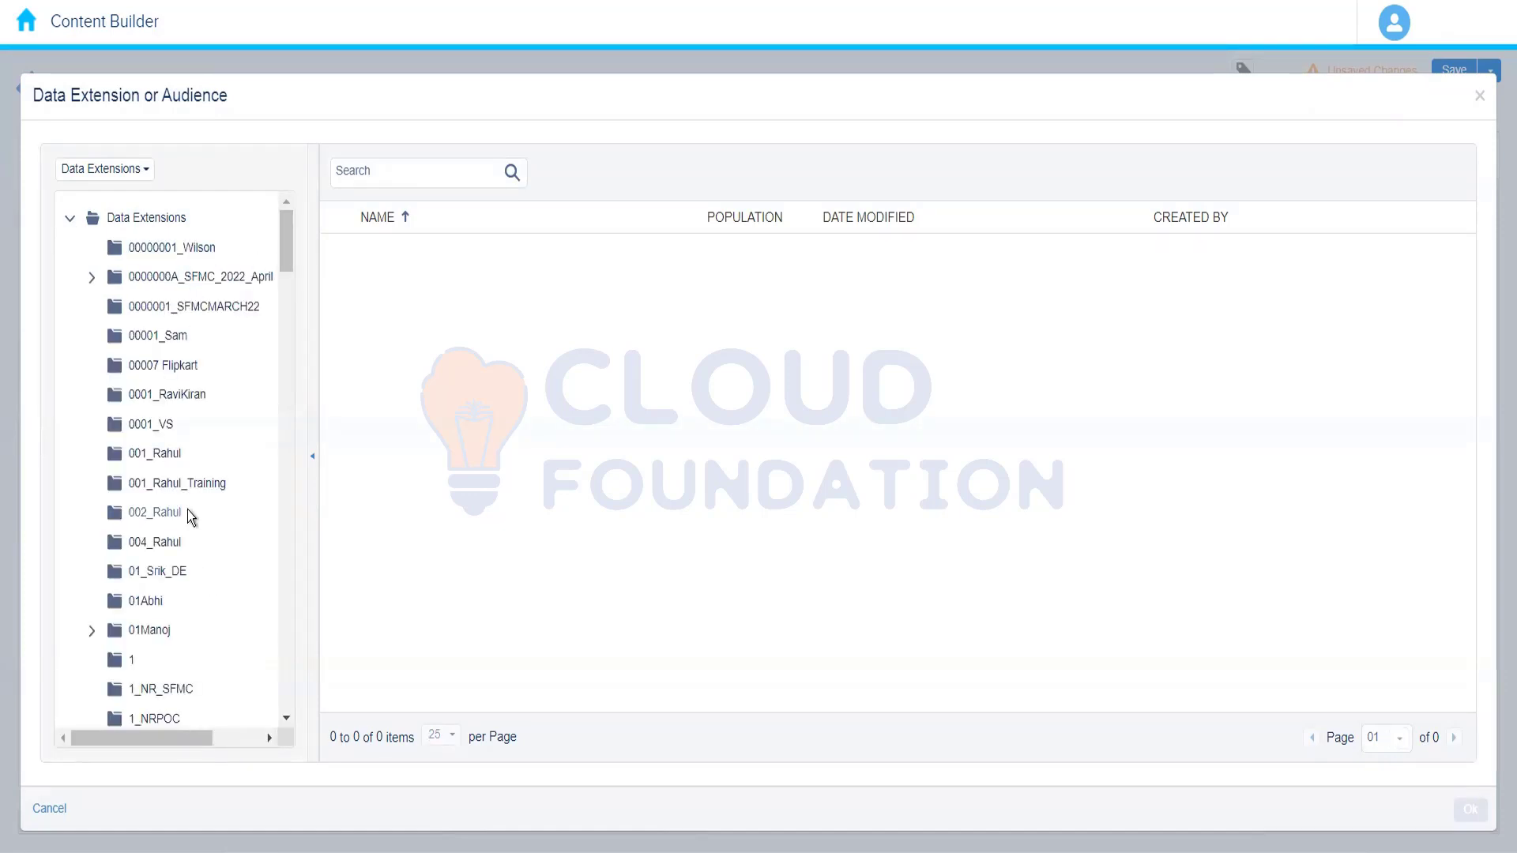
click(158, 545)
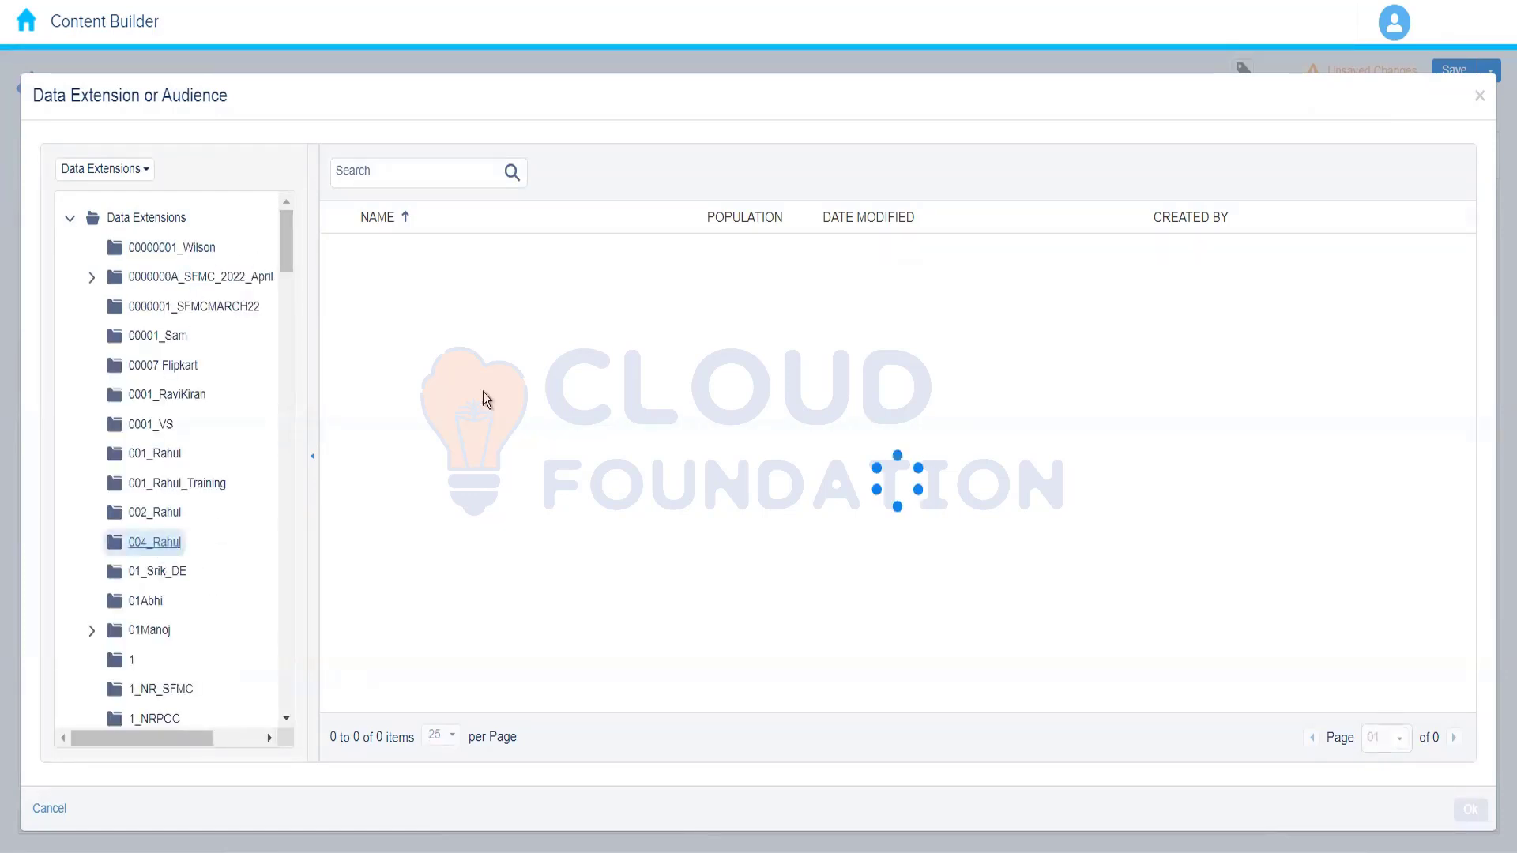
click(562, 253)
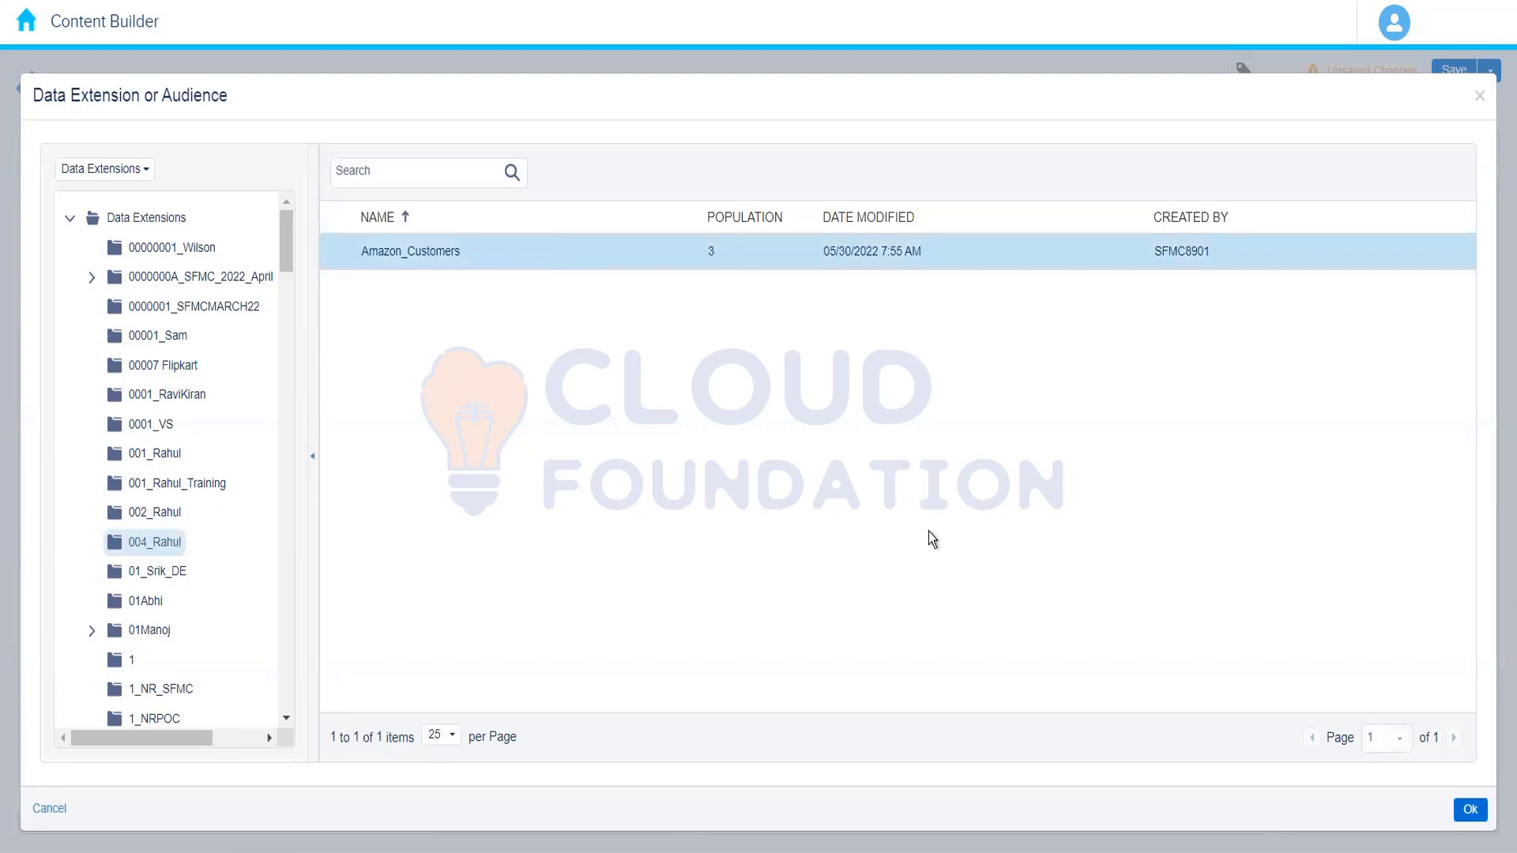
click(1470, 811)
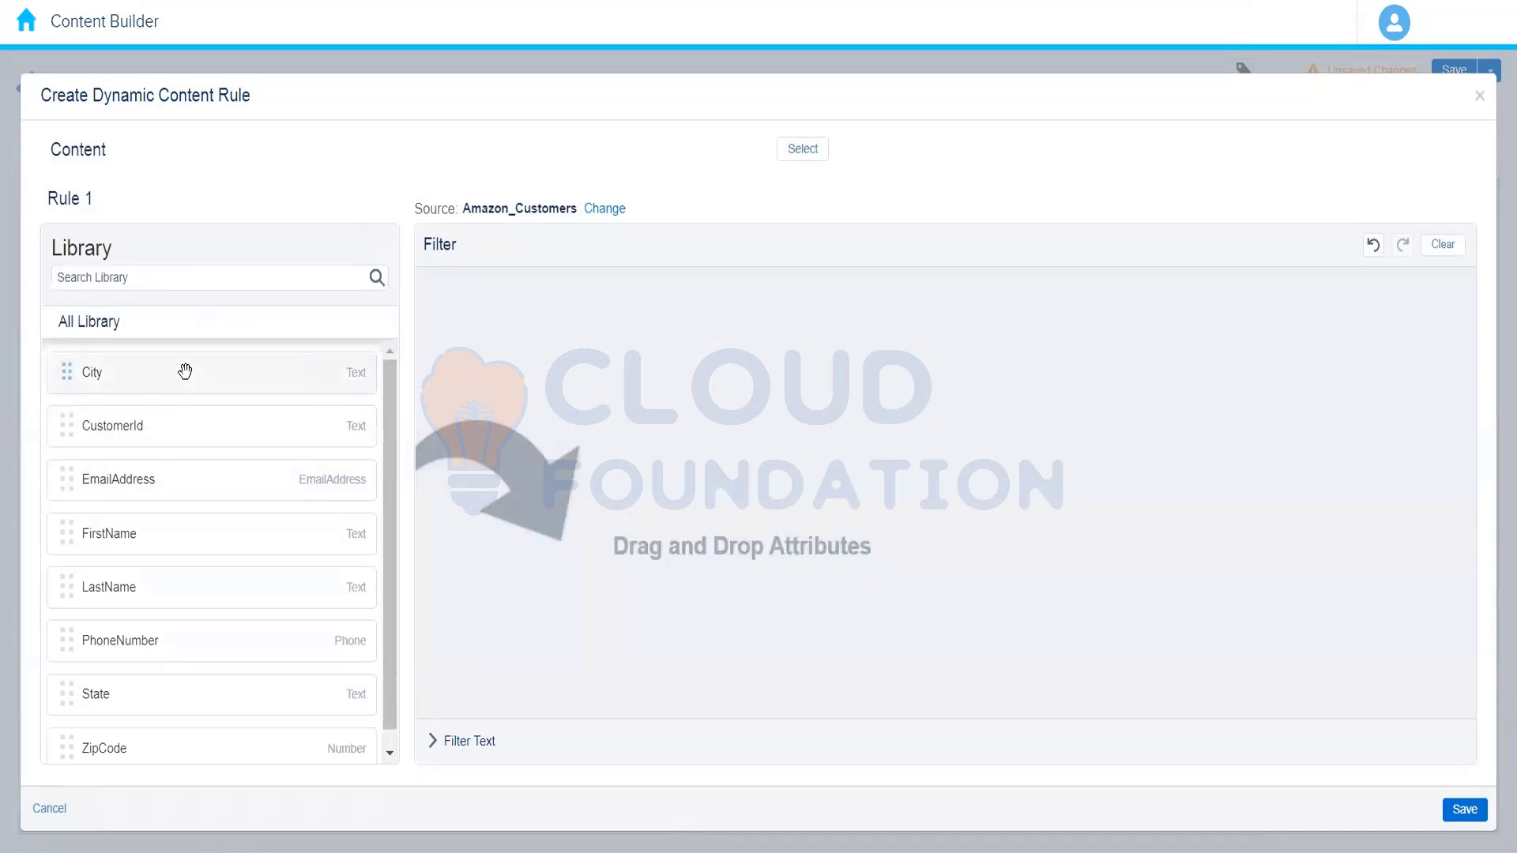
Add the City attribute to Rule 1's filter with the condition is equal to "Delhi".
drag(185, 371, 619, 332)
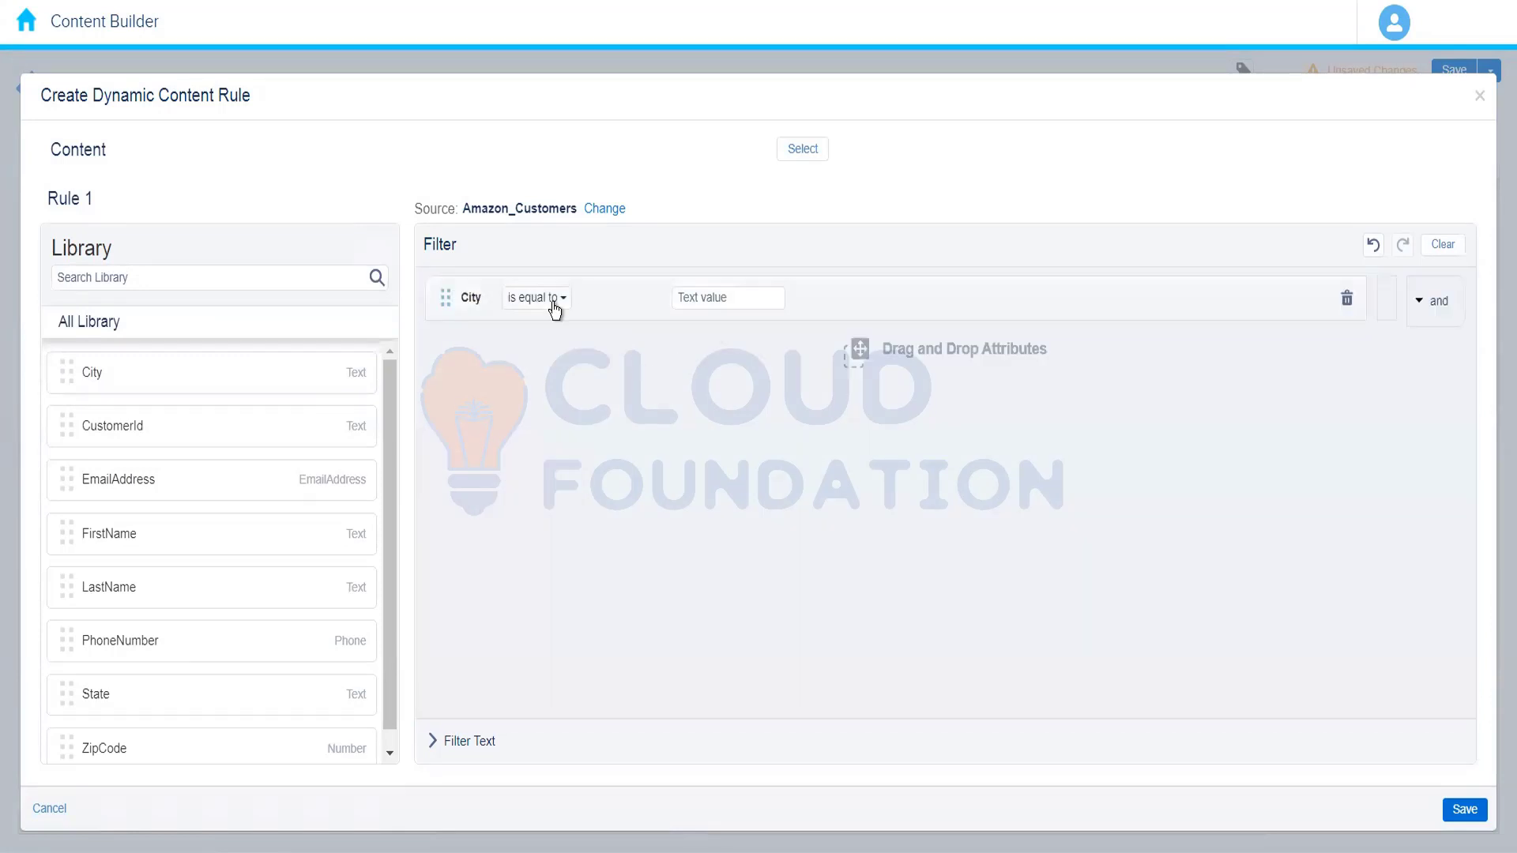
click(724, 300)
text(DE)
text(elhi)
click(940, 169)
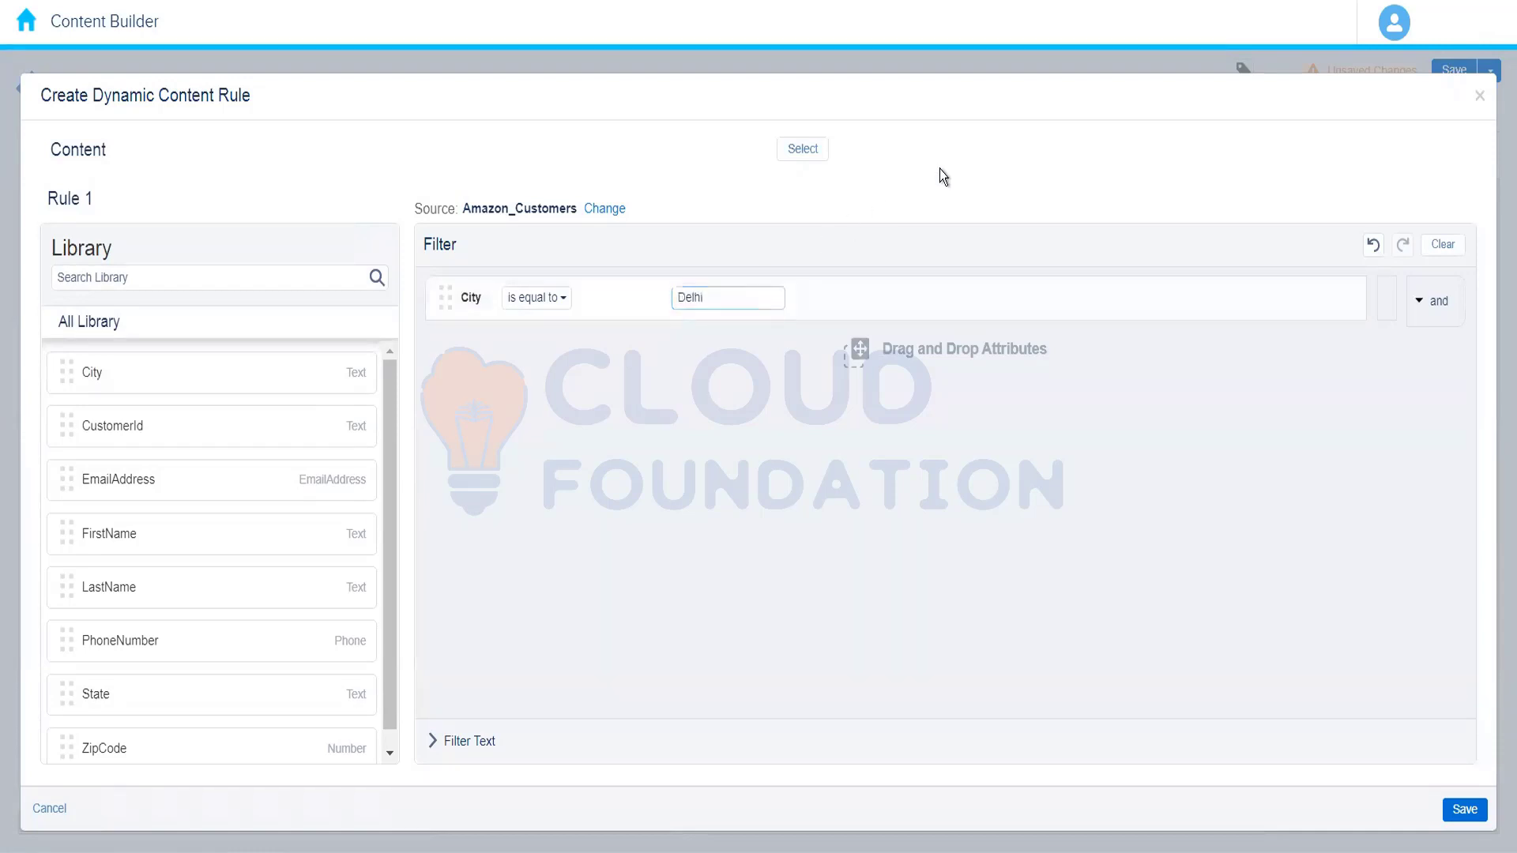
Assign the Delhi Location Block as Rule 1's content, save the rule and select it for viewing in the block.
click(804, 155)
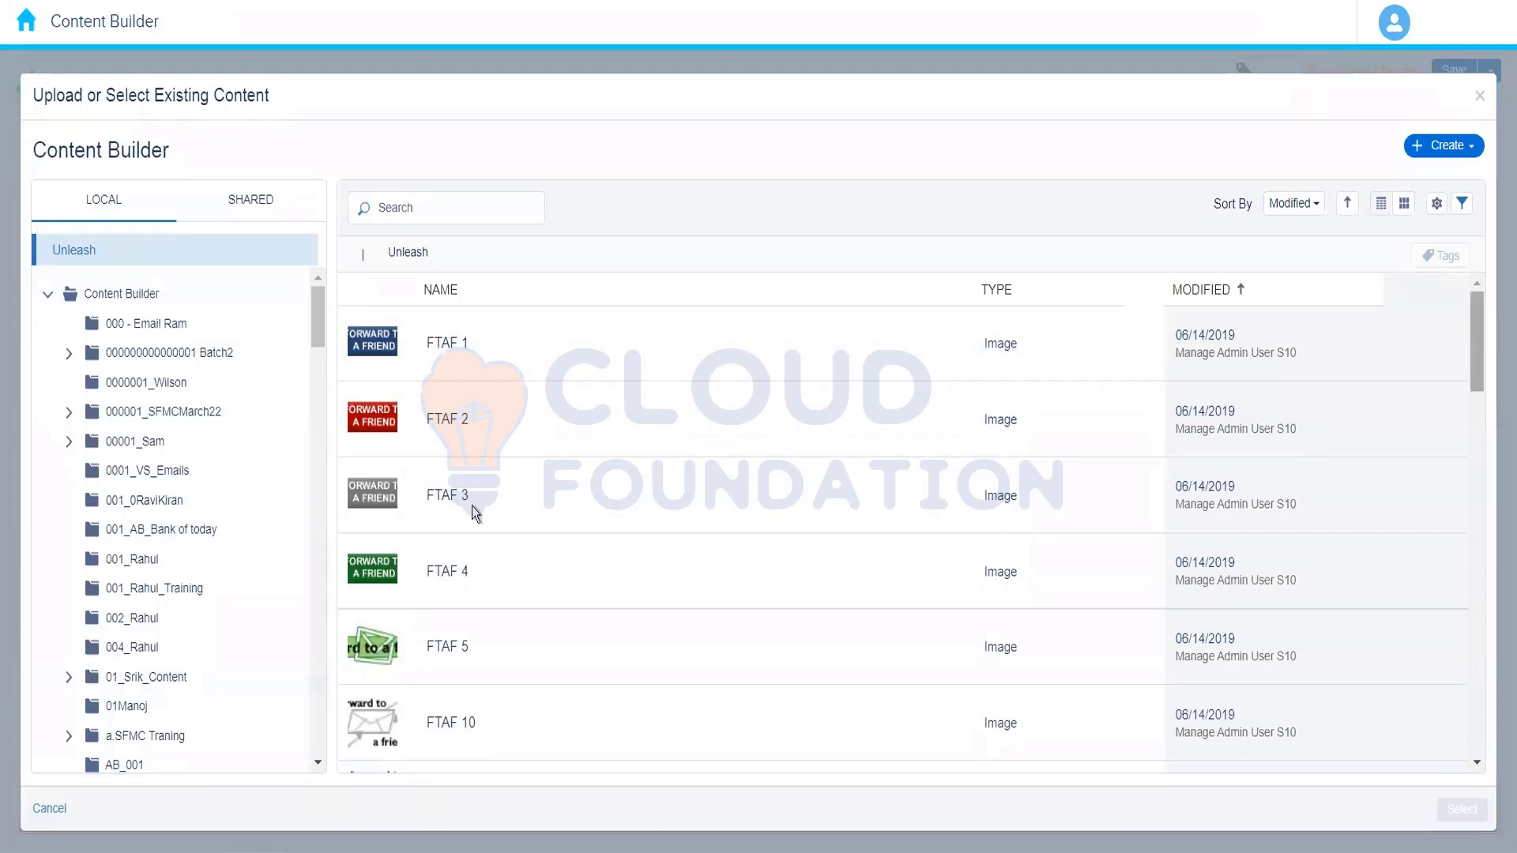
click(130, 653)
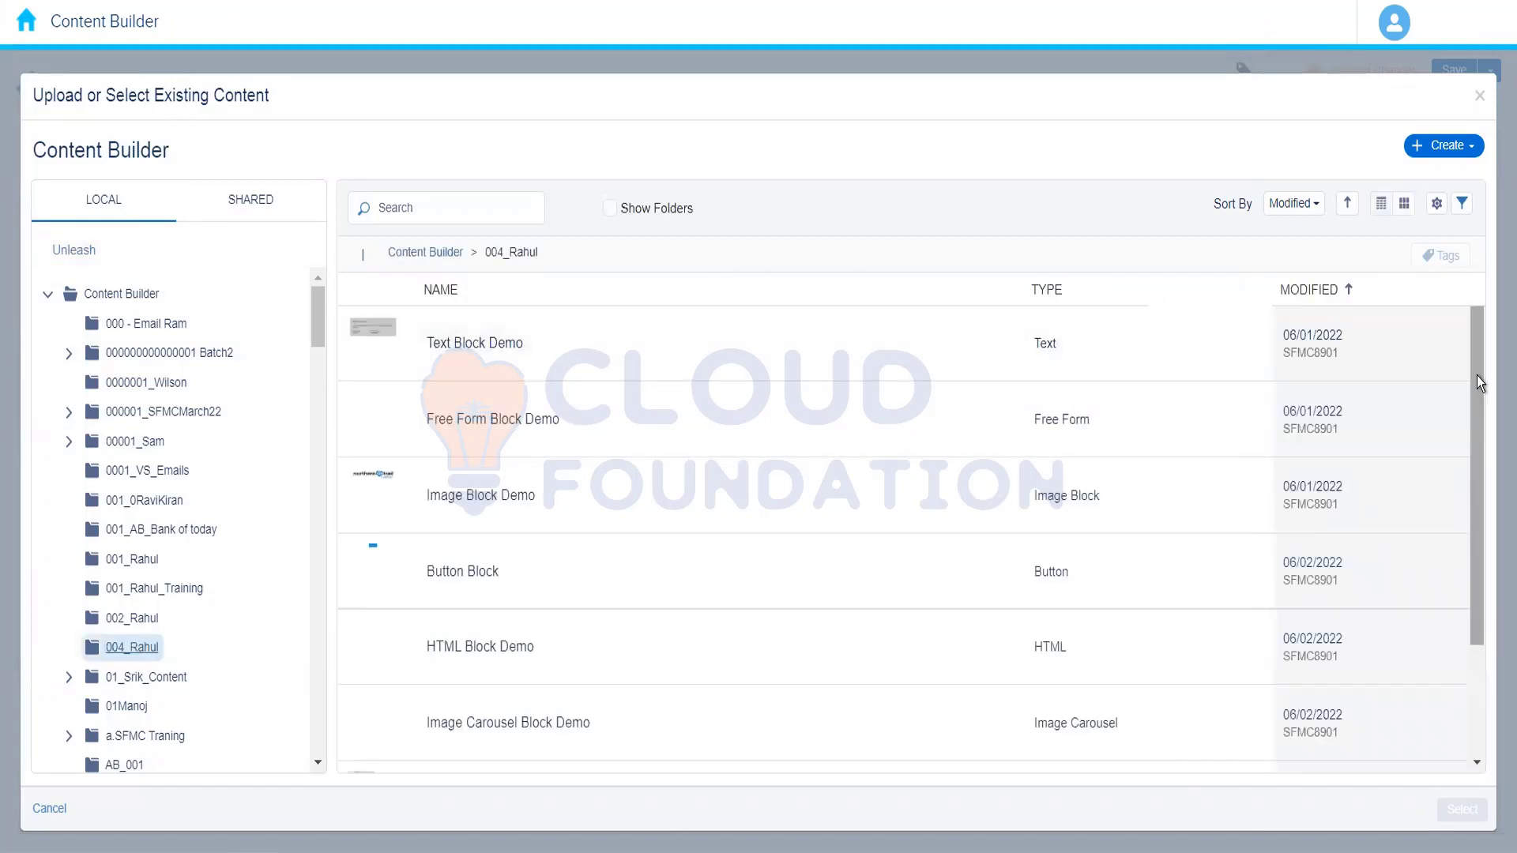
drag(1476, 376, 1466, 619)
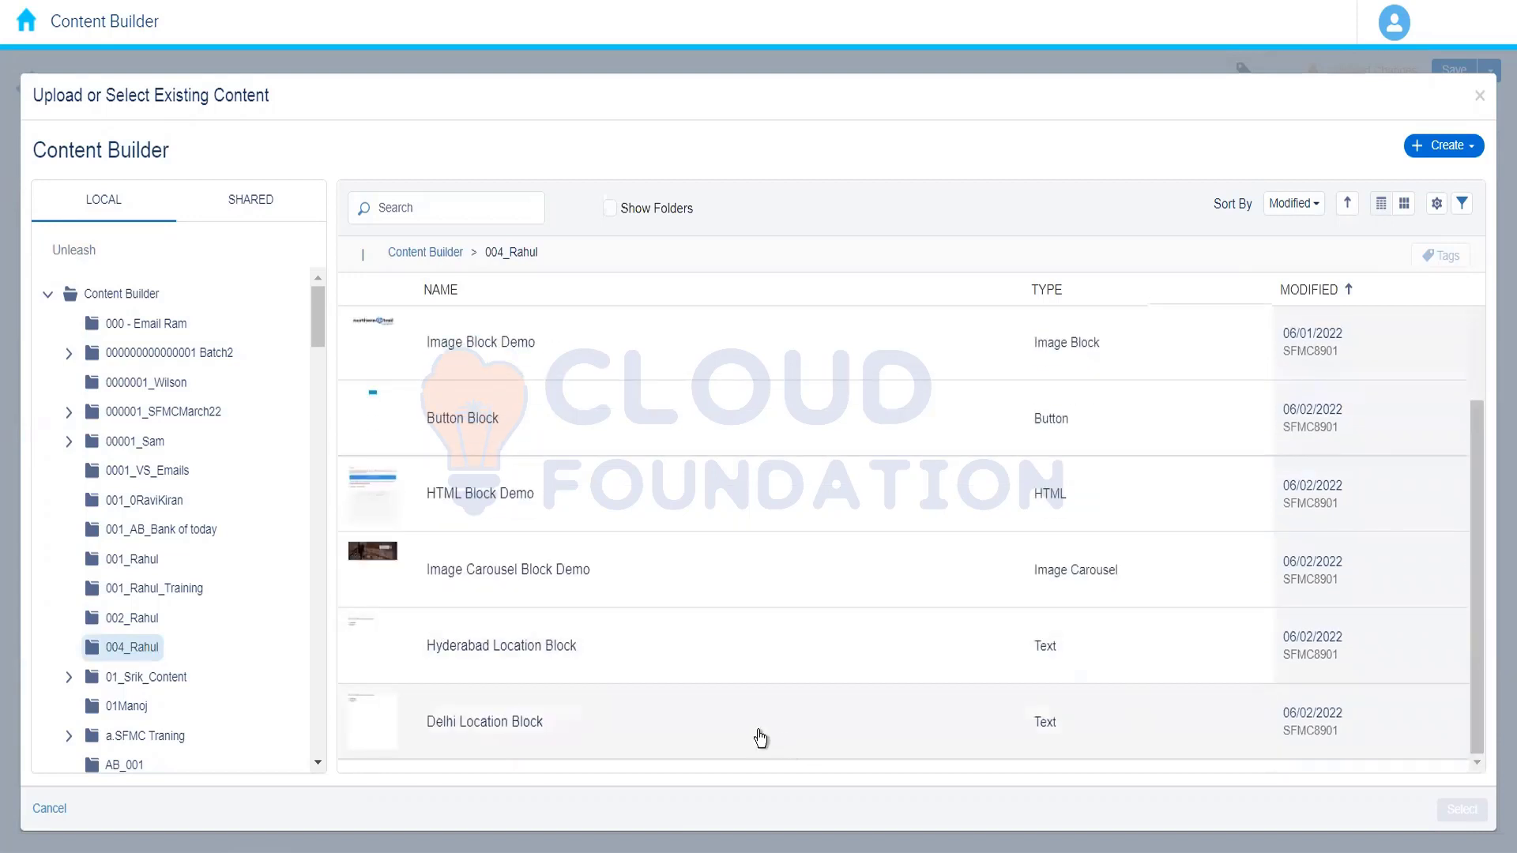
click(760, 737)
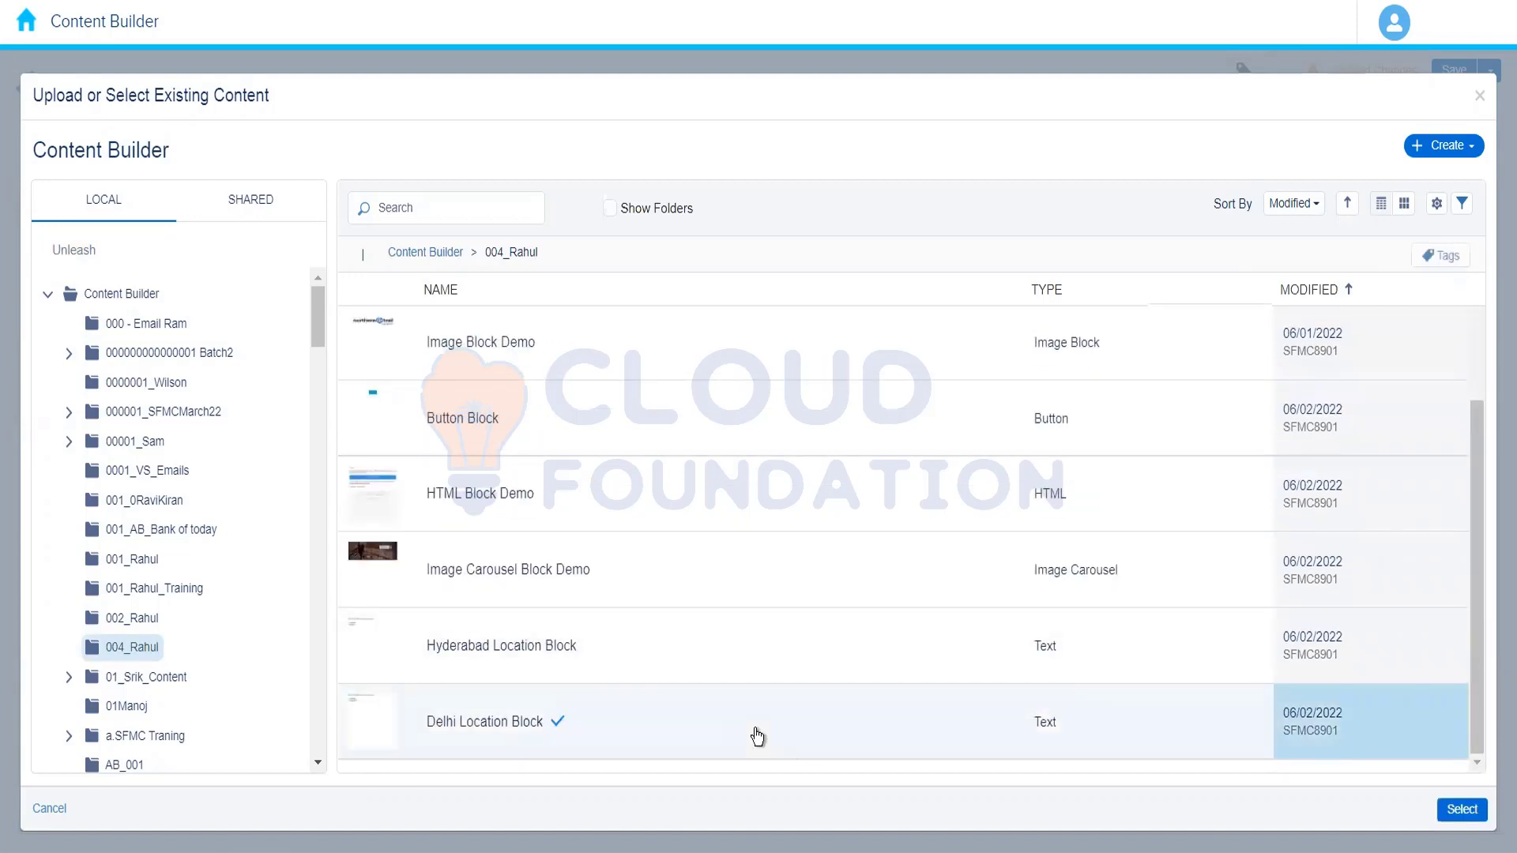
click(1446, 811)
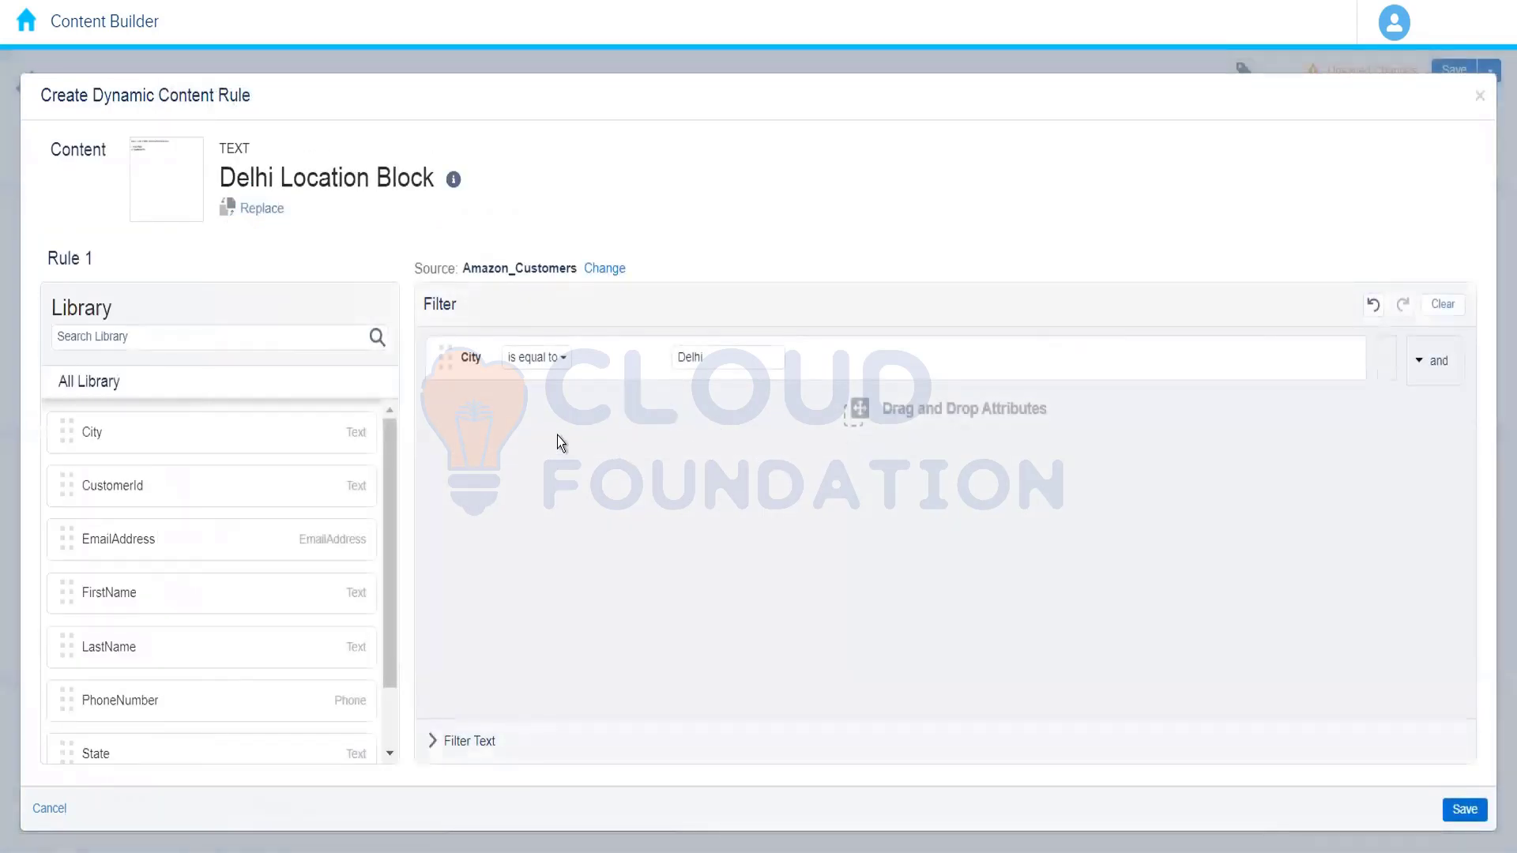
click(1462, 810)
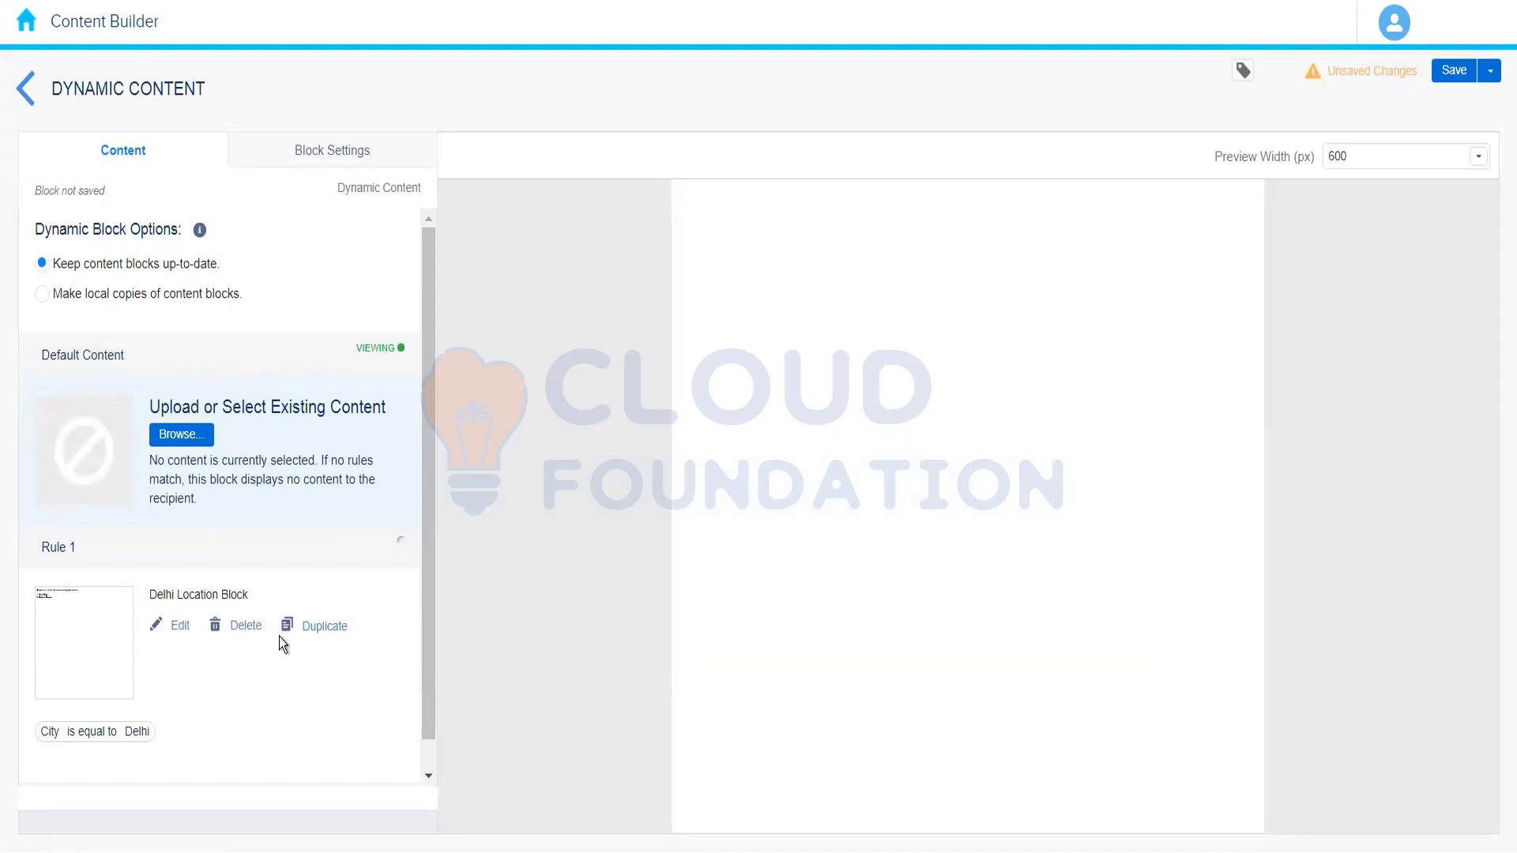
click(368, 600)
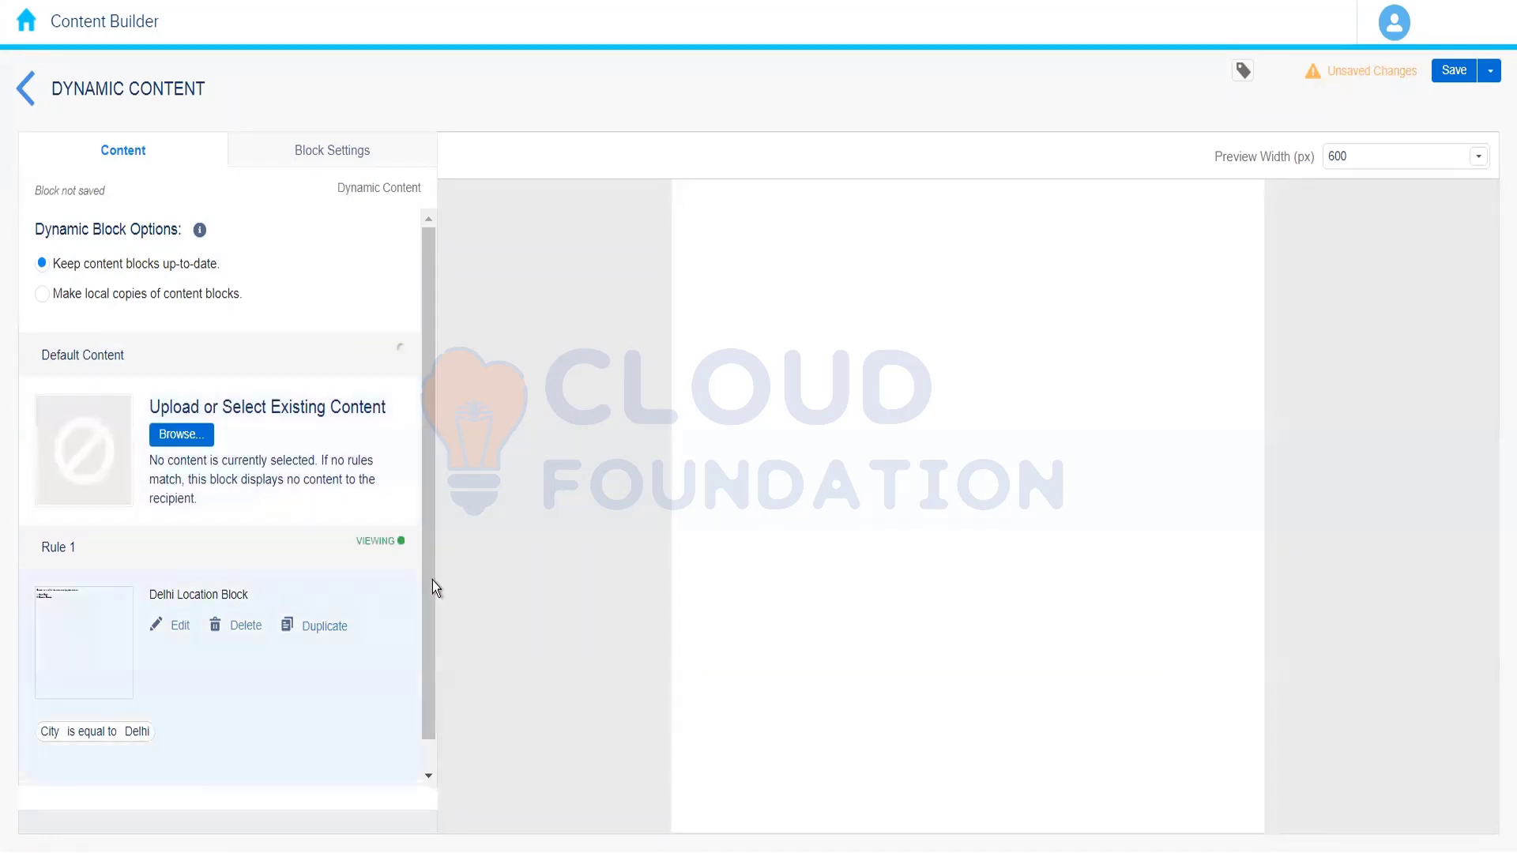
Create Rule 2 and add a City is equal to condition with its text value to the filter.
scroll(429, 579, down, 1)
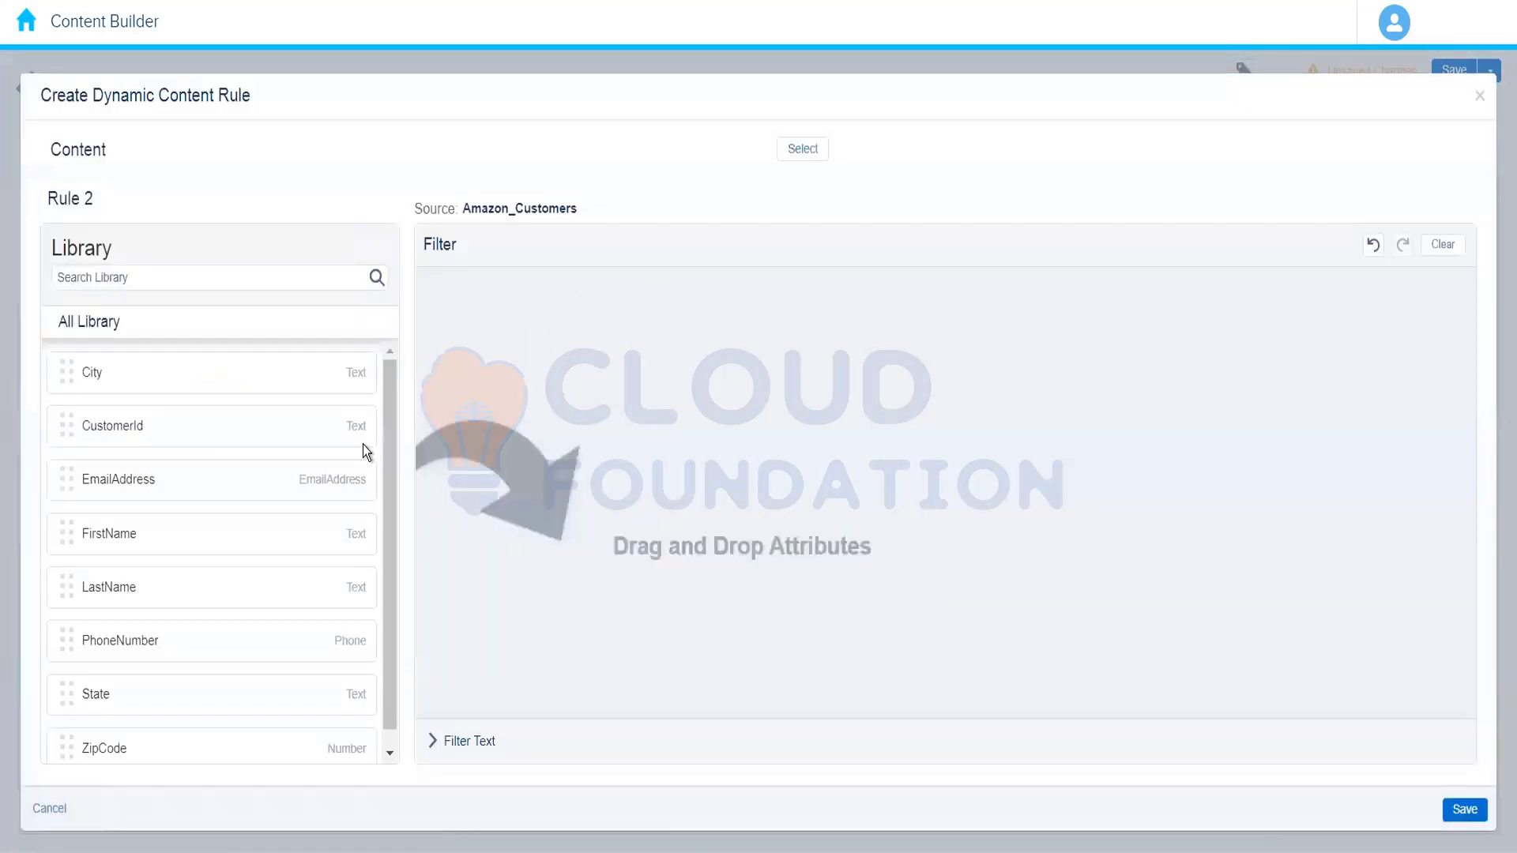
drag(277, 376, 693, 335)
click(738, 303)
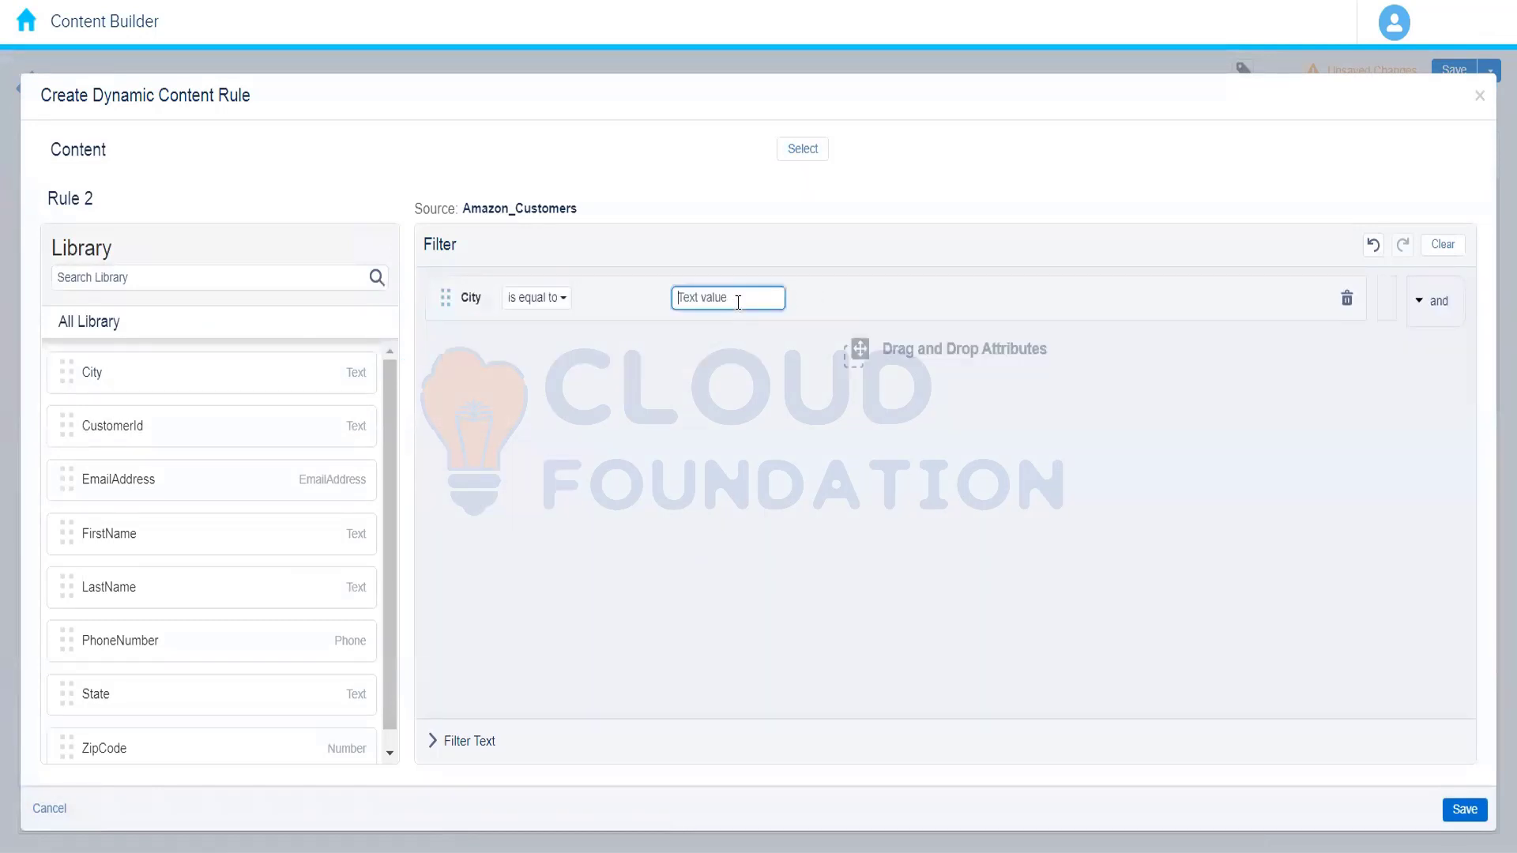
text(H)
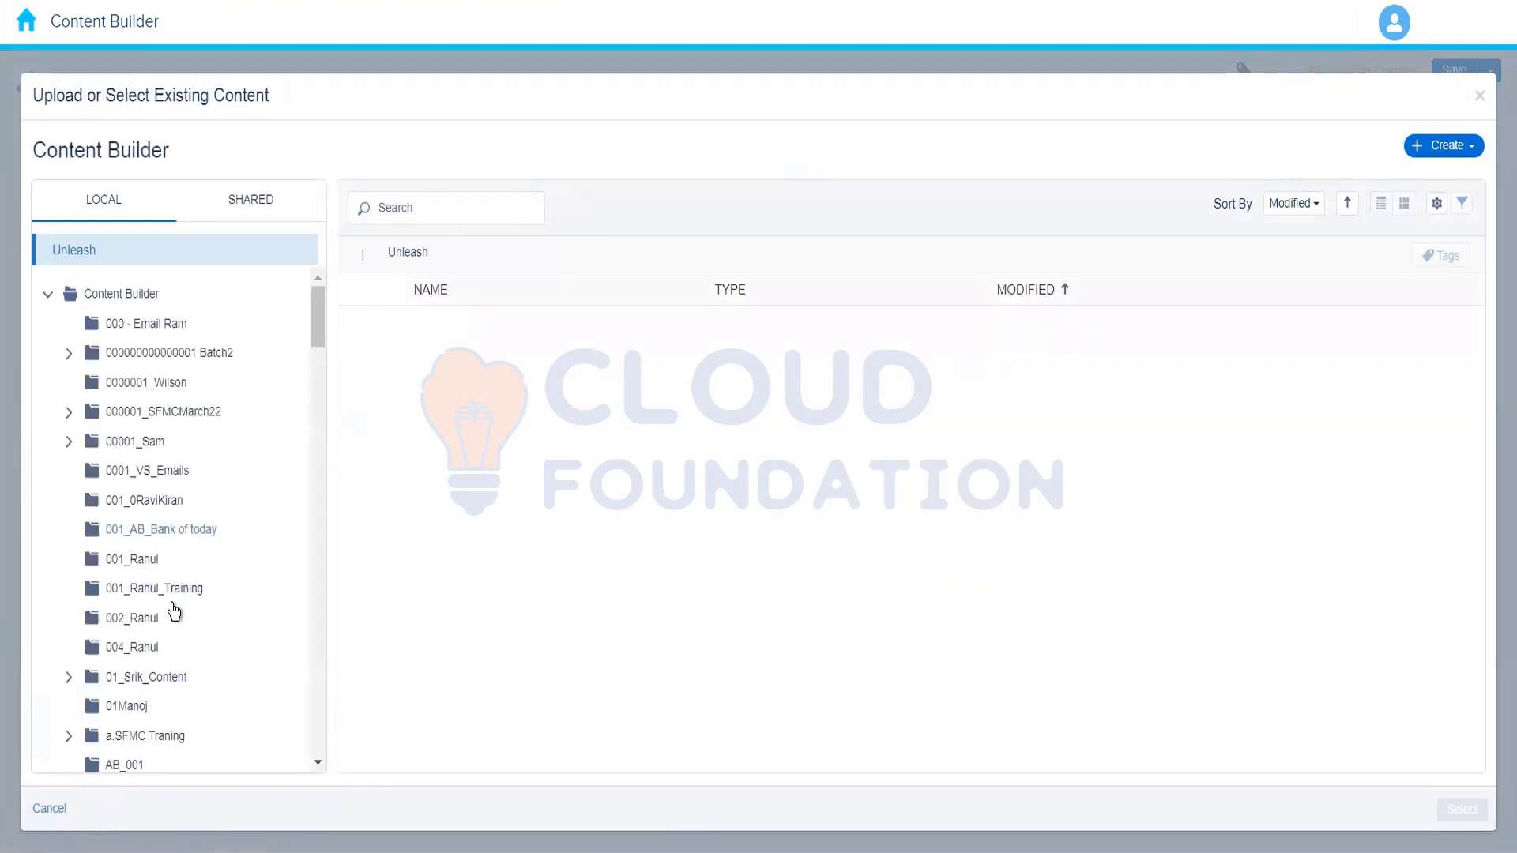
Assign the Hyderabad Location Block as Rule 2's content and look over both rules in the dynamic block.
click(141, 651)
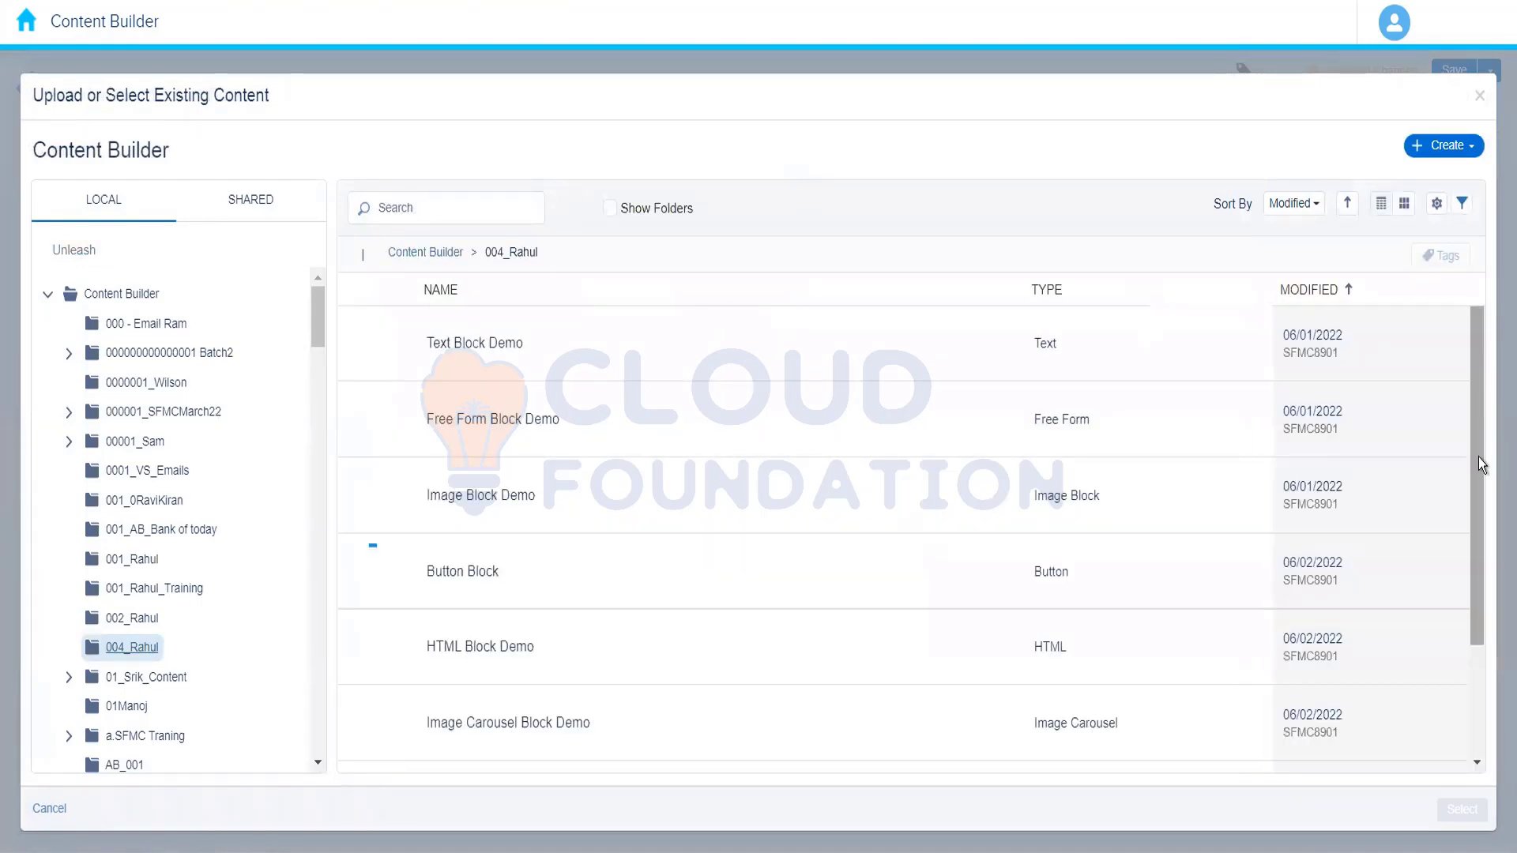
drag(1478, 457, 1471, 685)
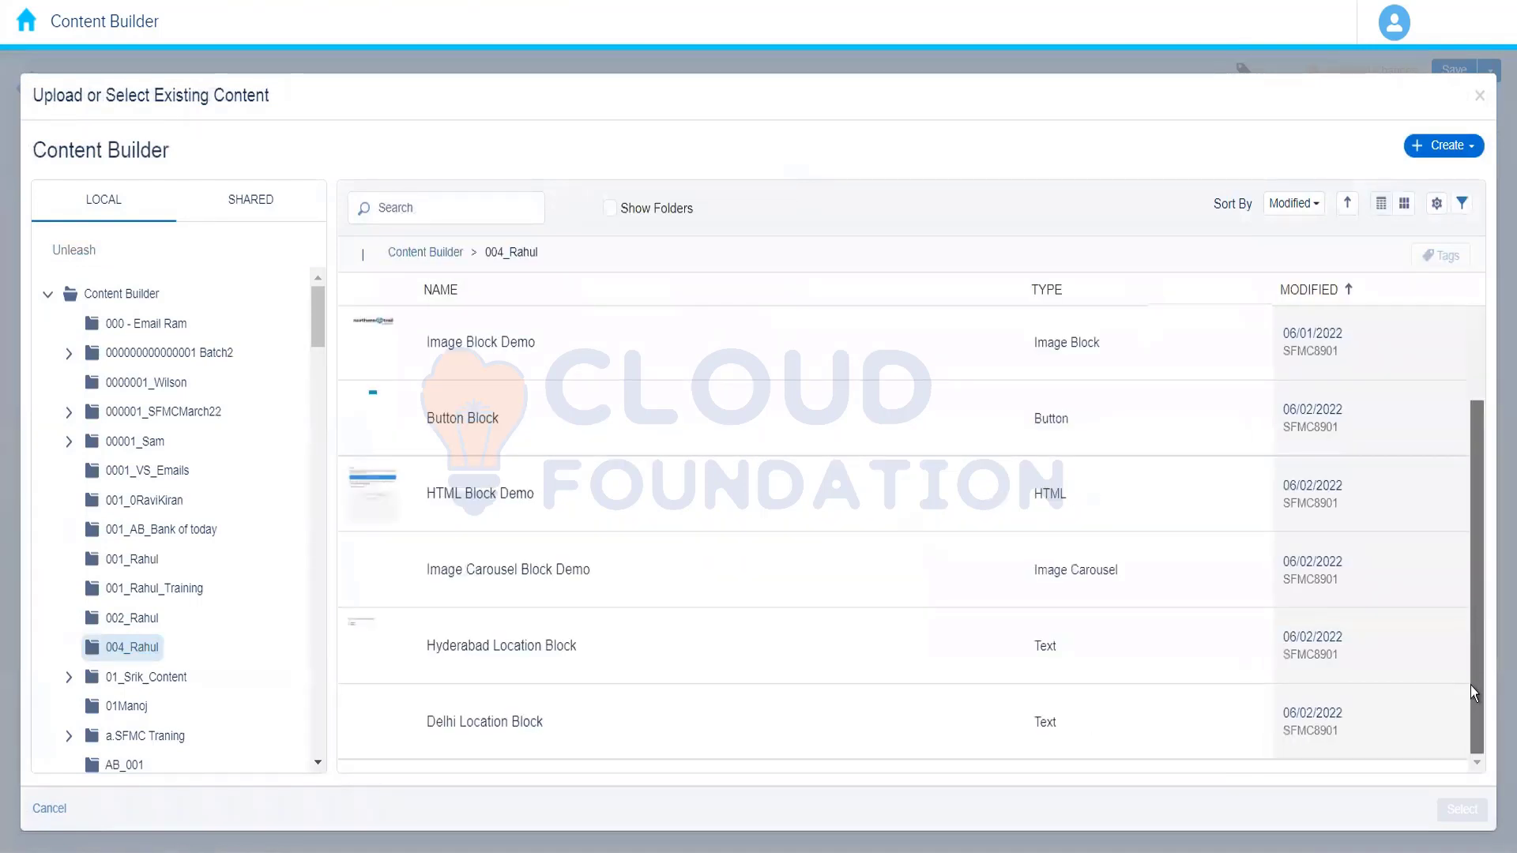
click(643, 670)
click(1463, 811)
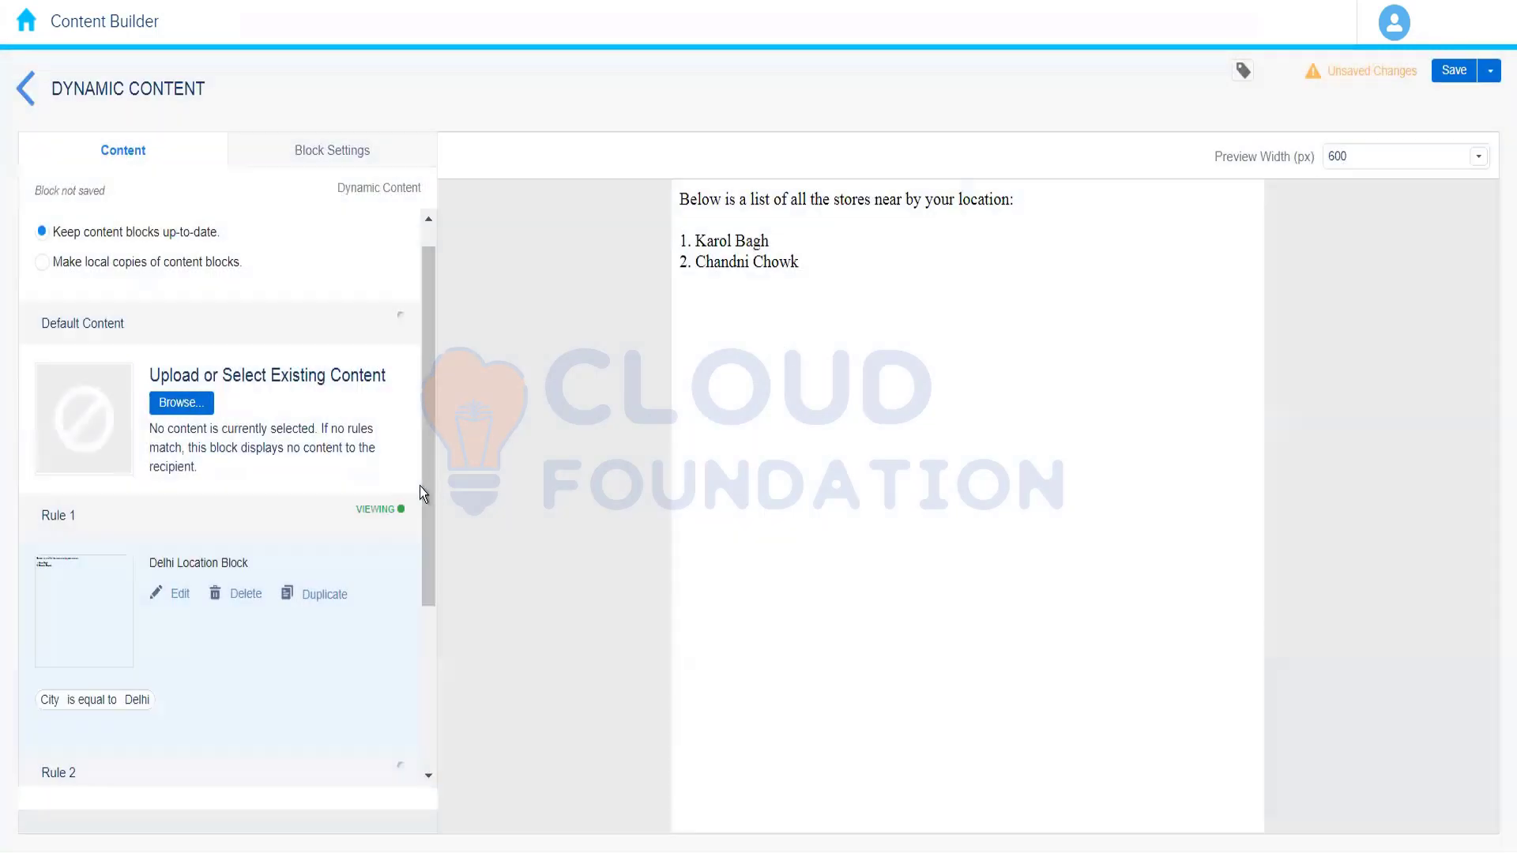
drag(424, 486, 424, 733)
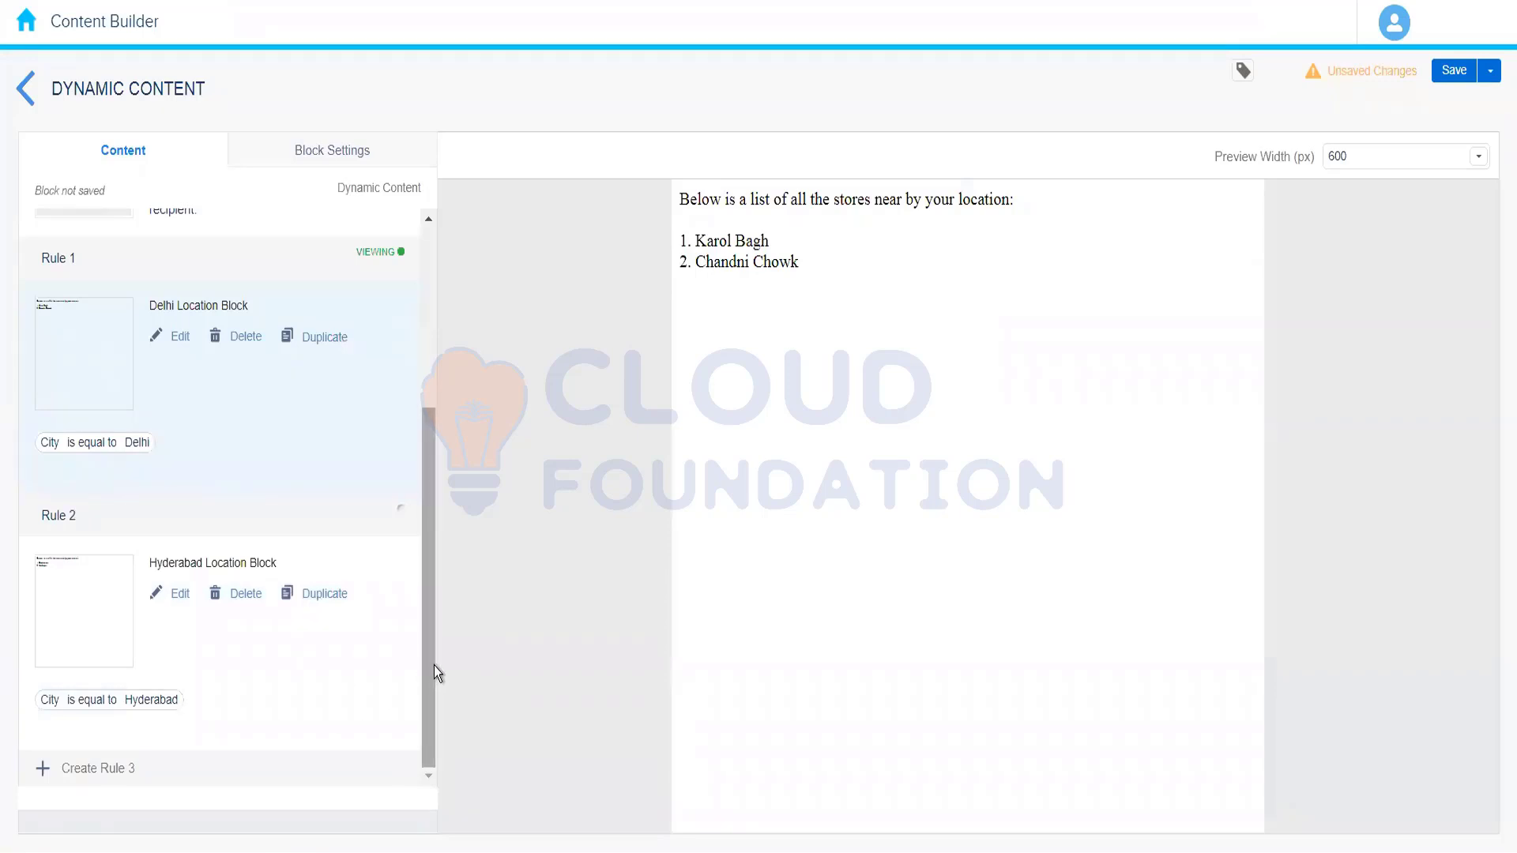
drag(434, 665, 428, 483)
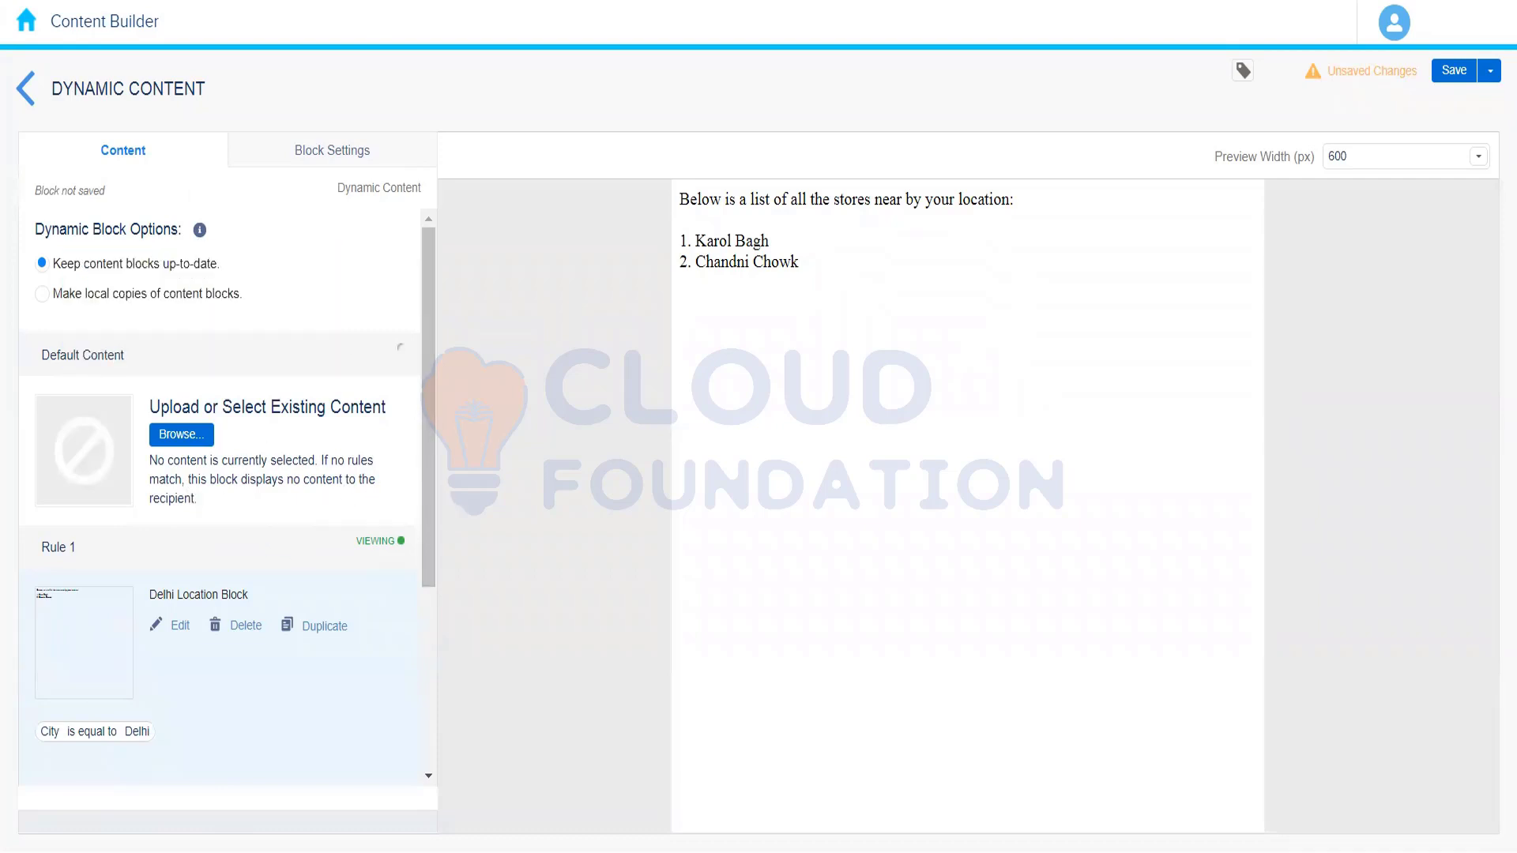
Duplicate the current browser tab and start a new Text content block in the folder whose name begins with 004.
right_click(174, 2)
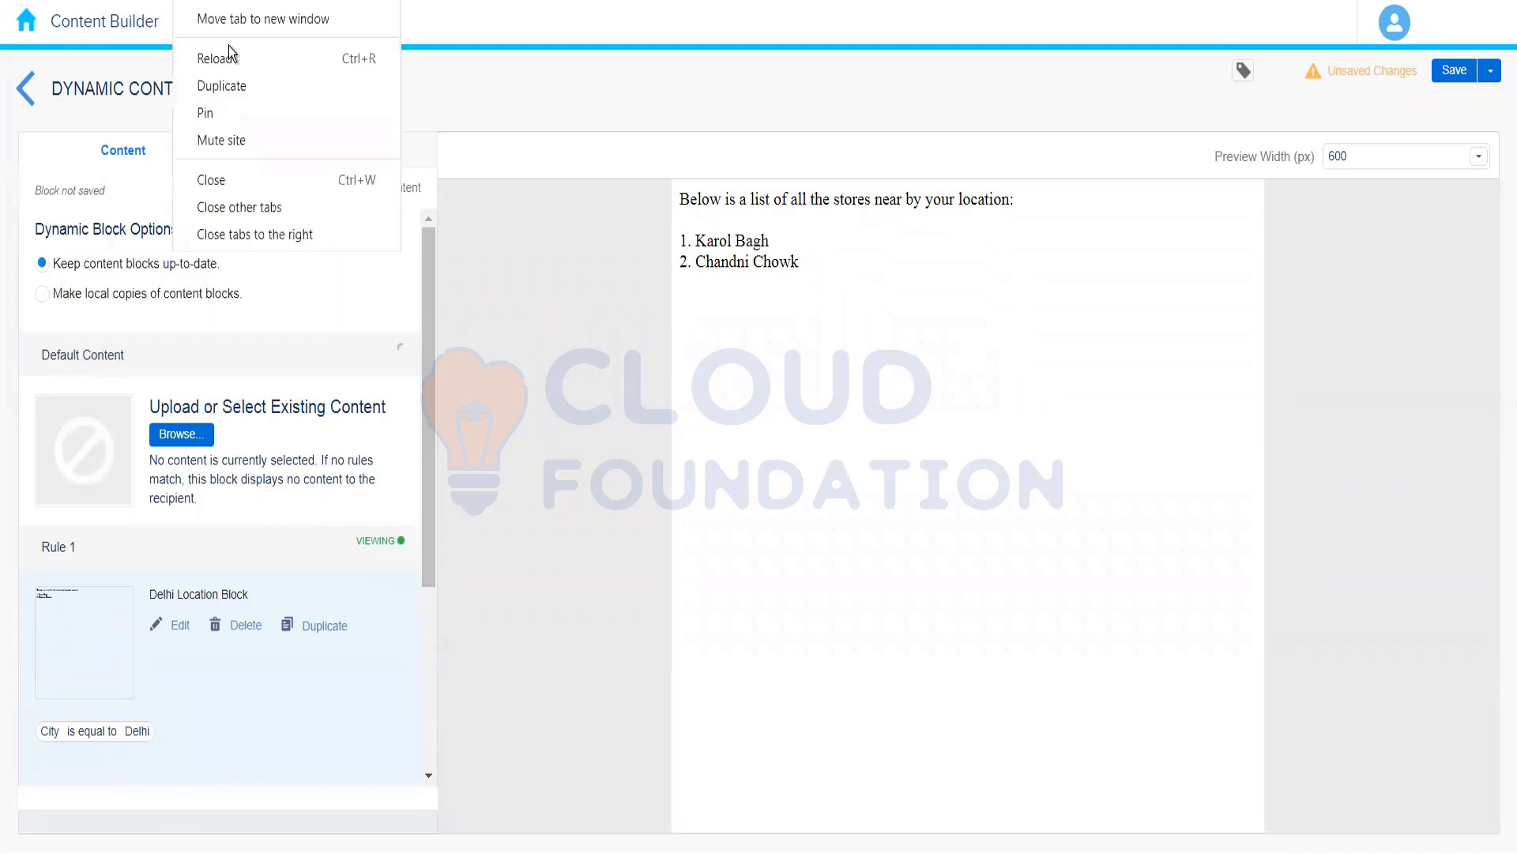
click(230, 86)
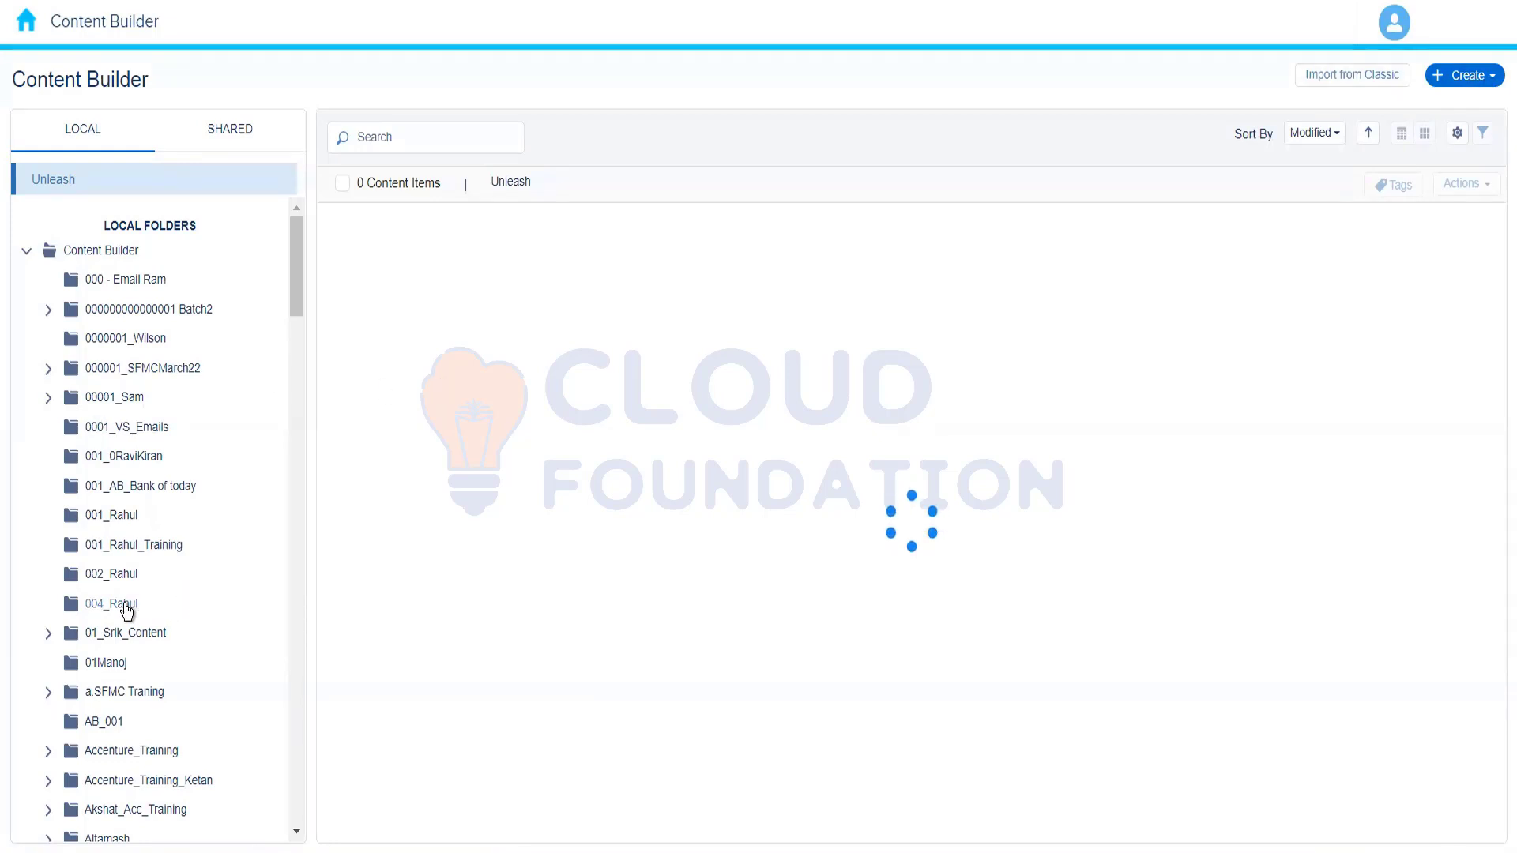
click(124, 605)
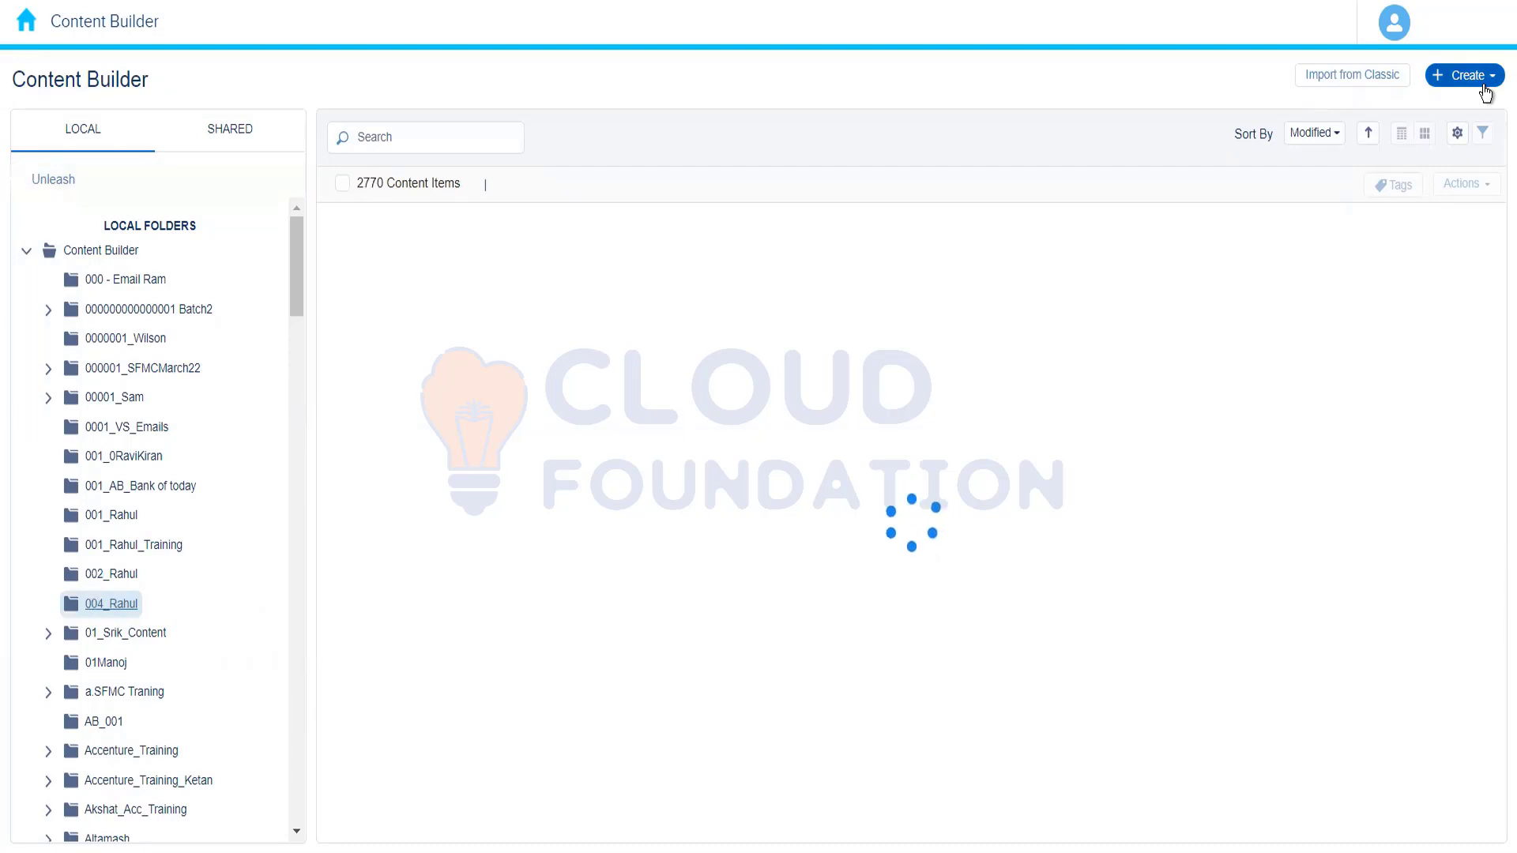
click(1483, 87)
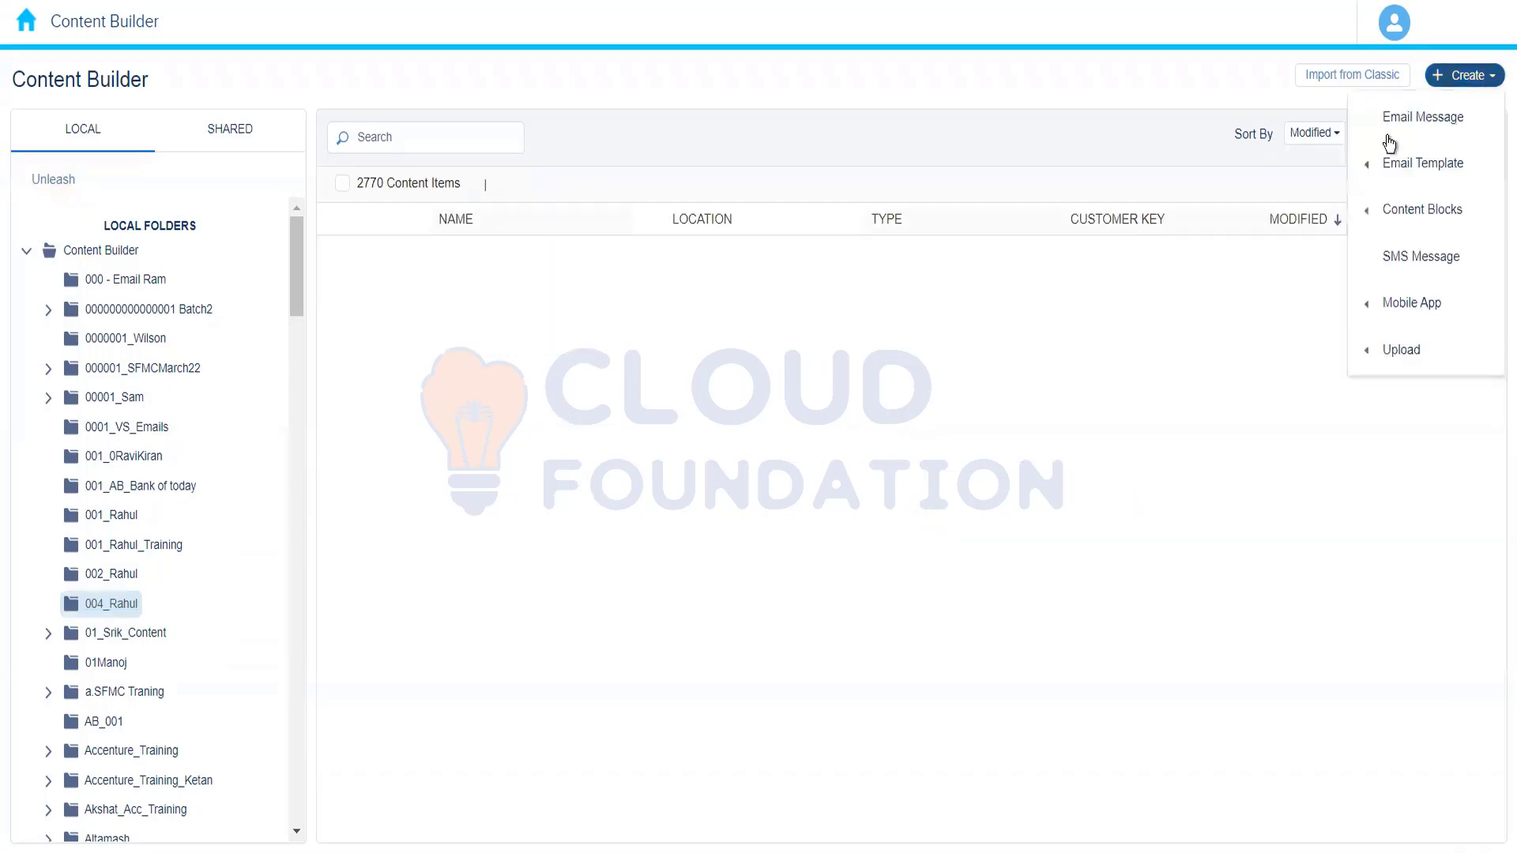
mouse_move(1406, 217)
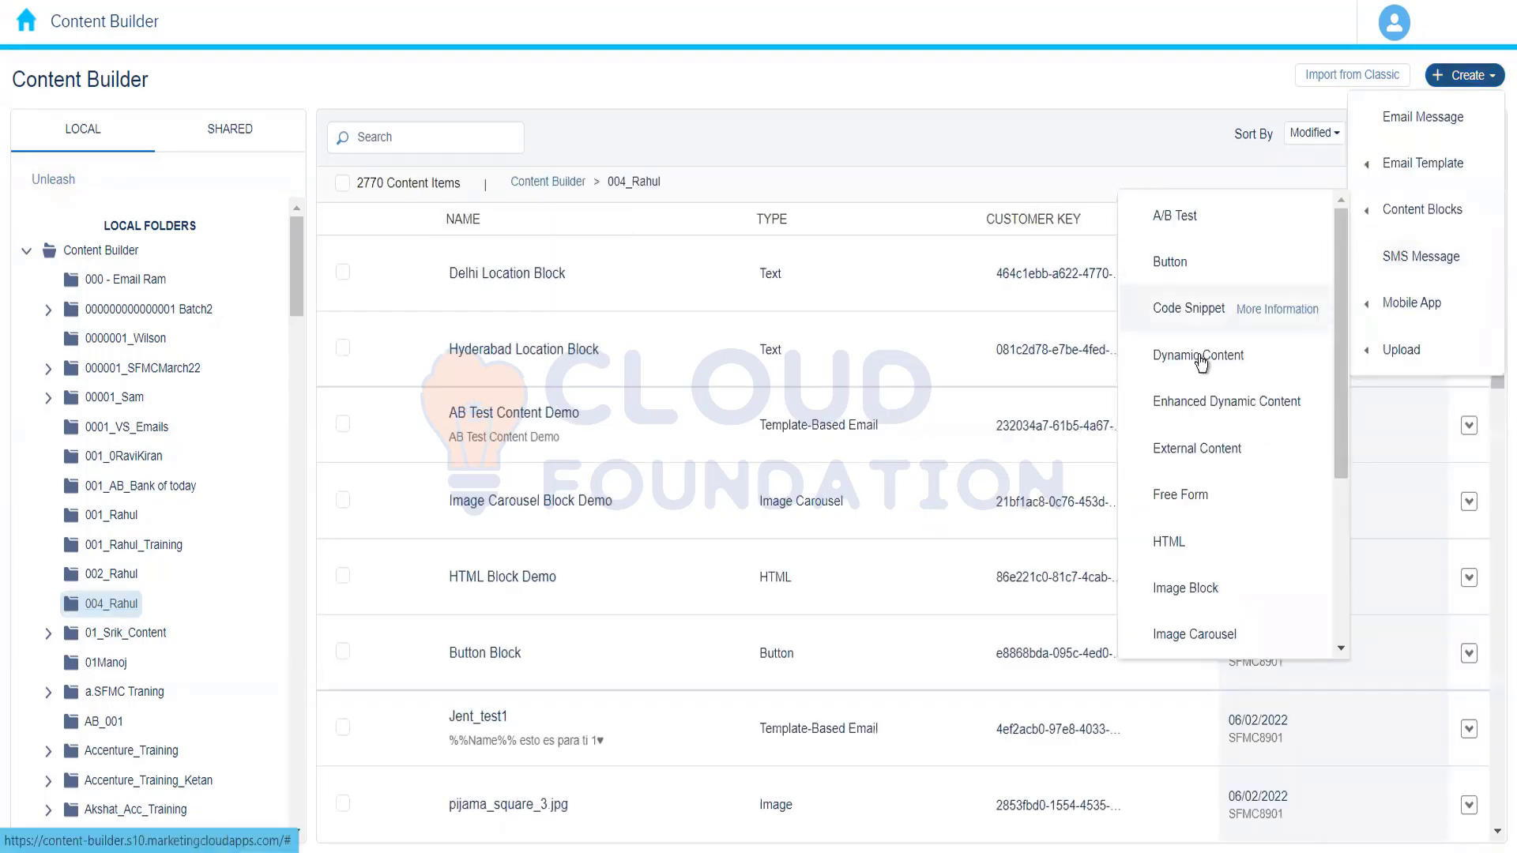
drag(1339, 470, 1334, 672)
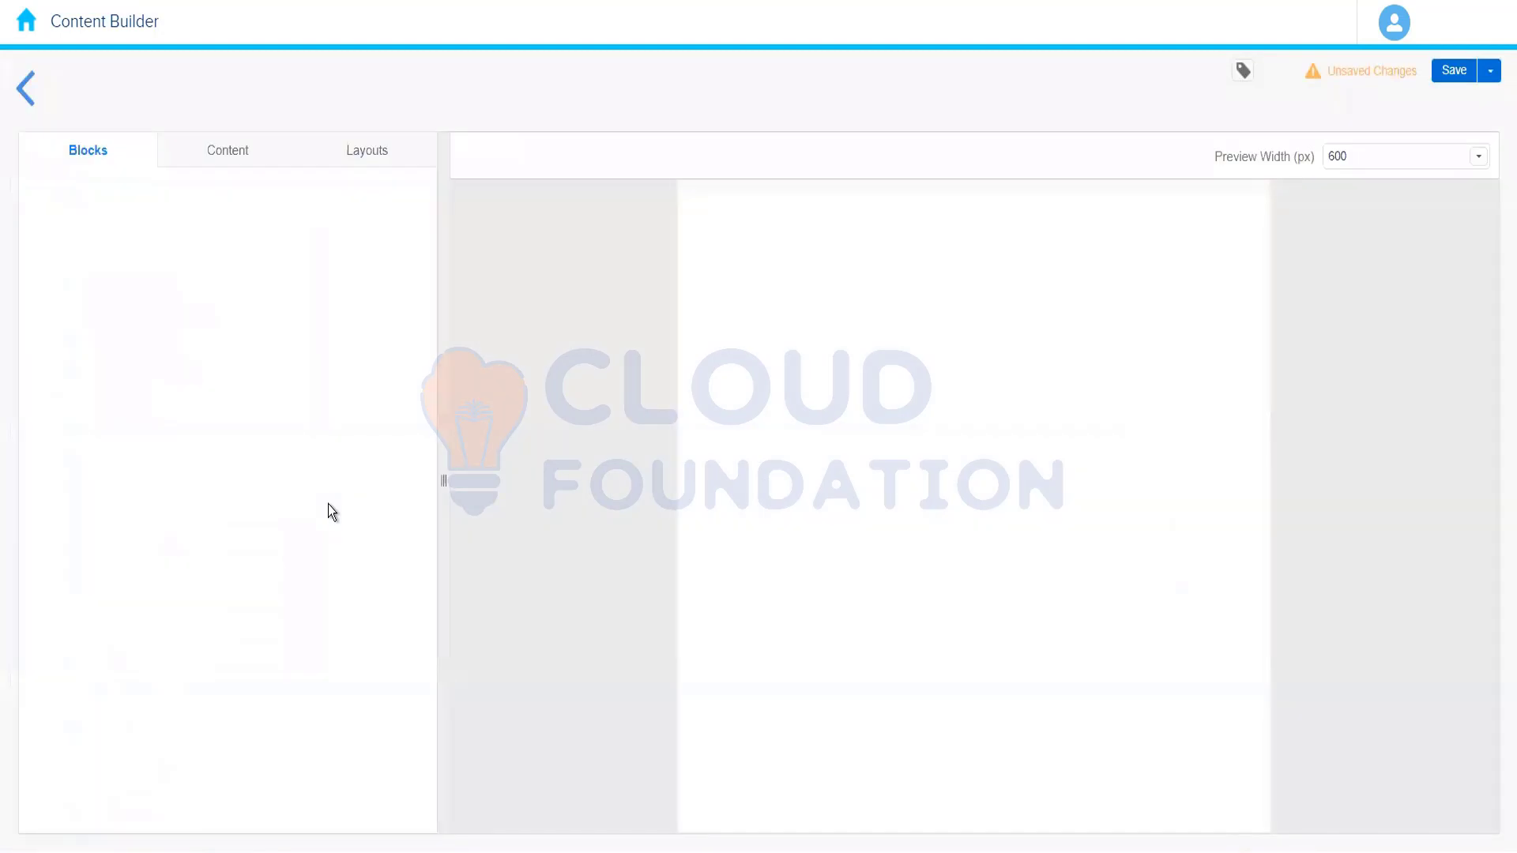
Write "Please share your location if you want to see address of nearby stores." as the text block's content.
click(256, 424)
text(Please )
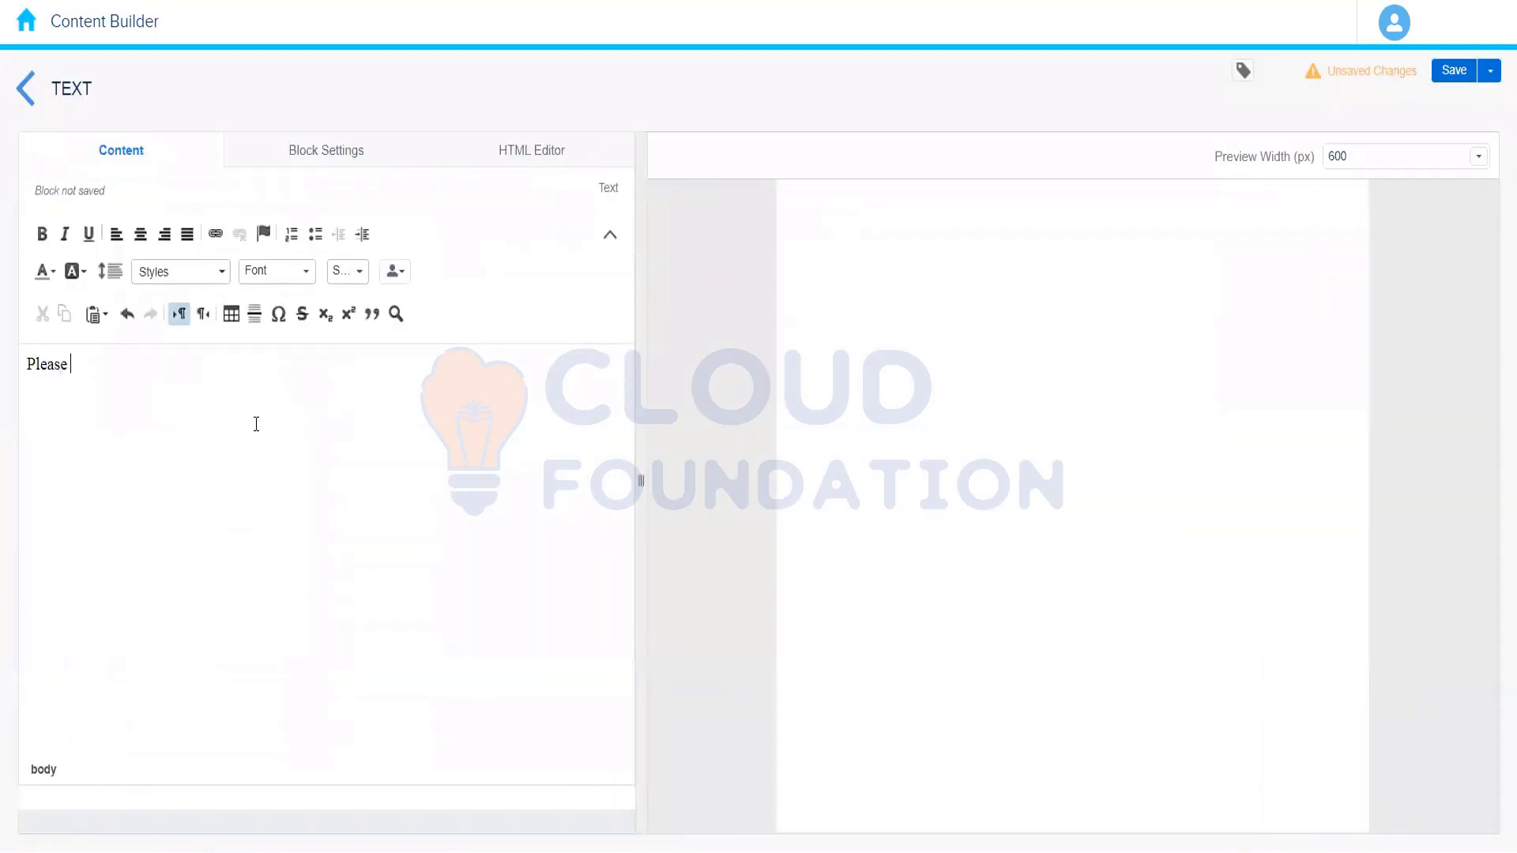
text(share your locat)
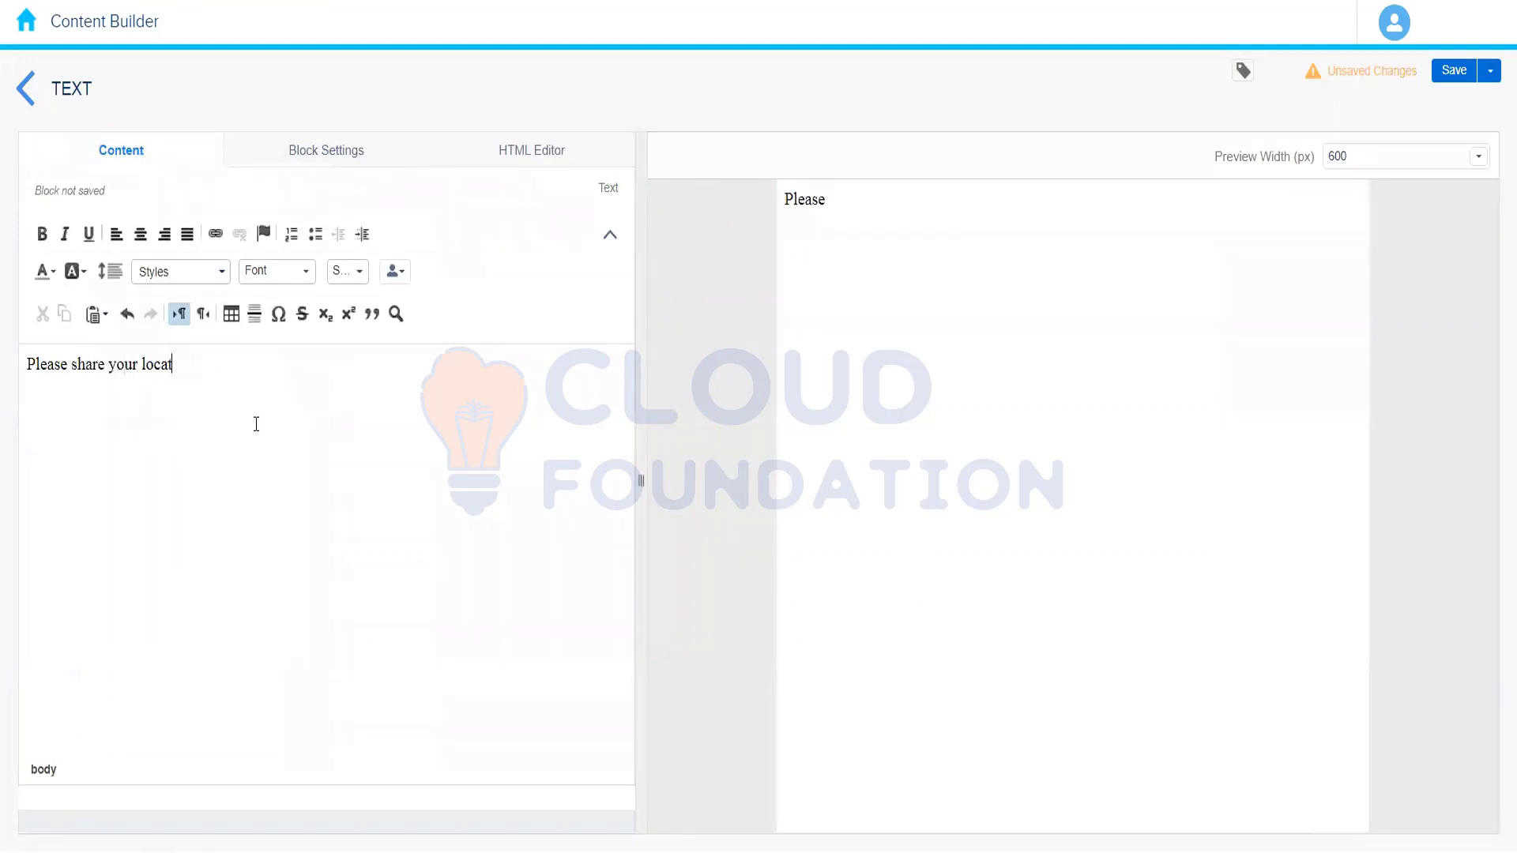
text(ion if you want to see nearby)
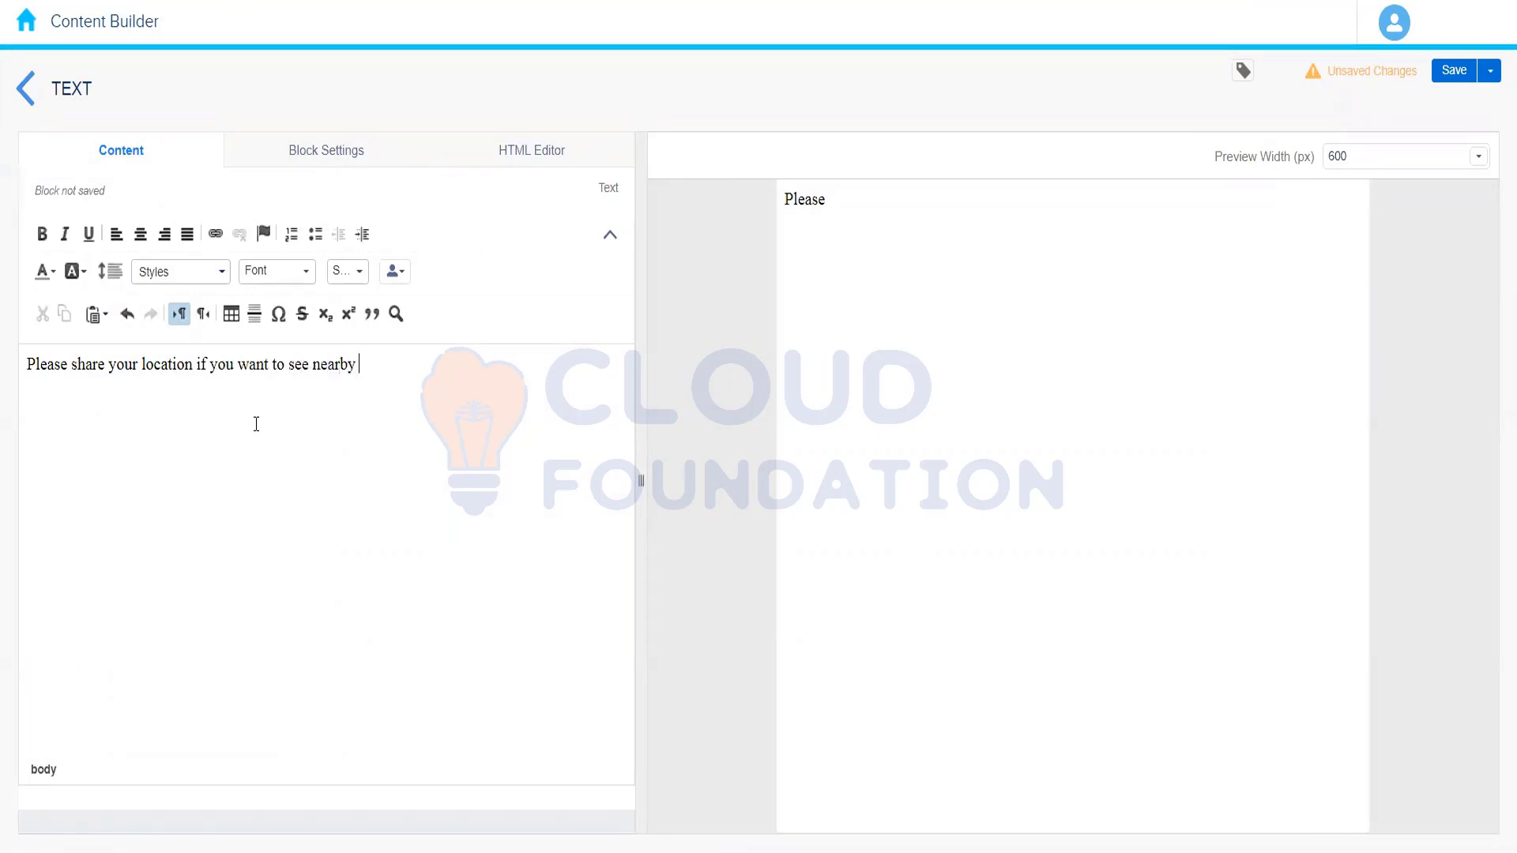
text( stores )
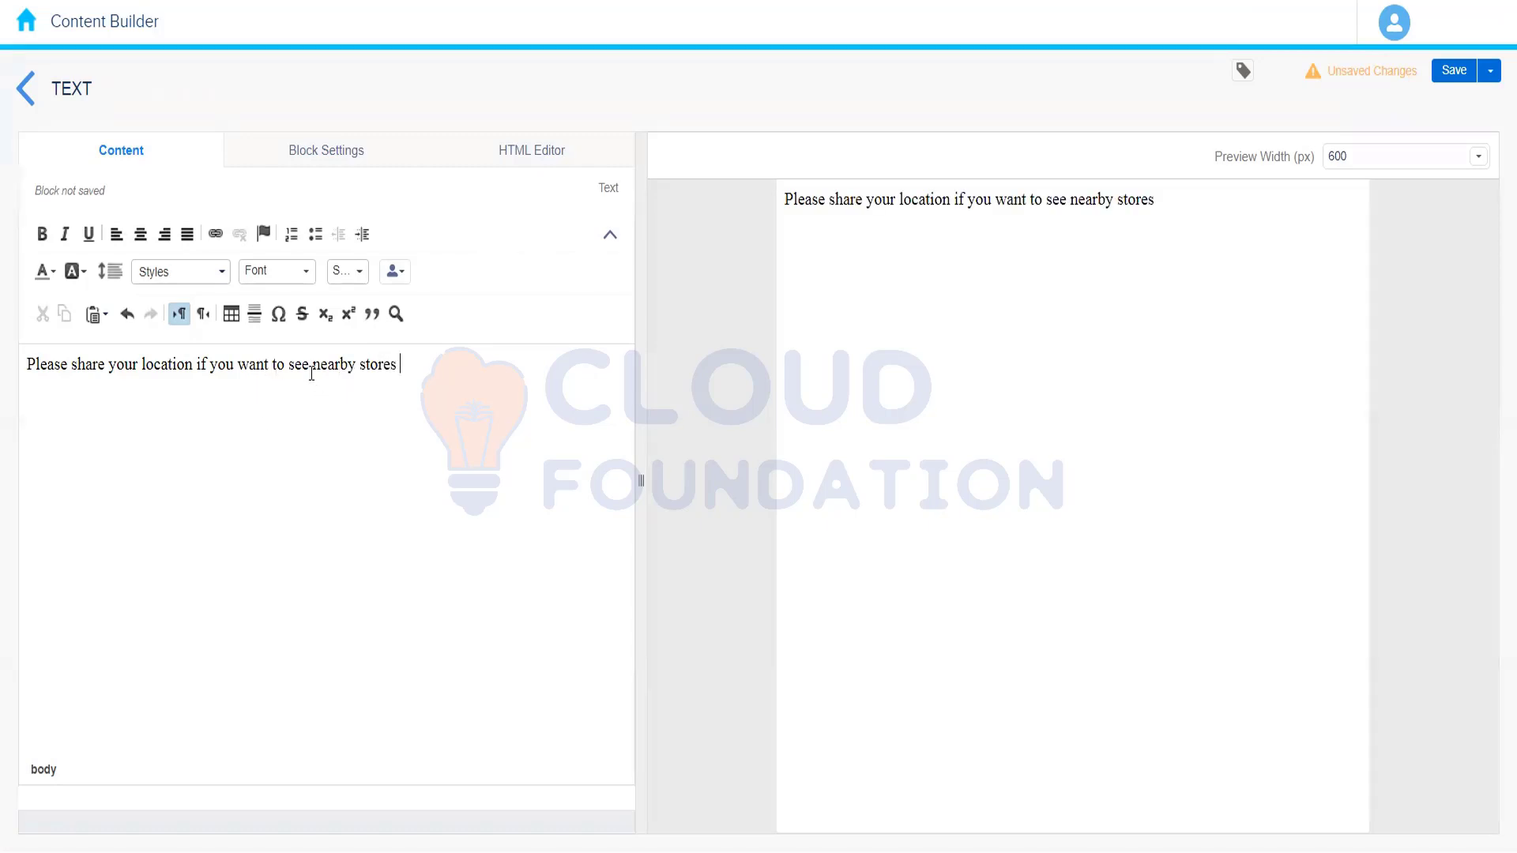
text(address )
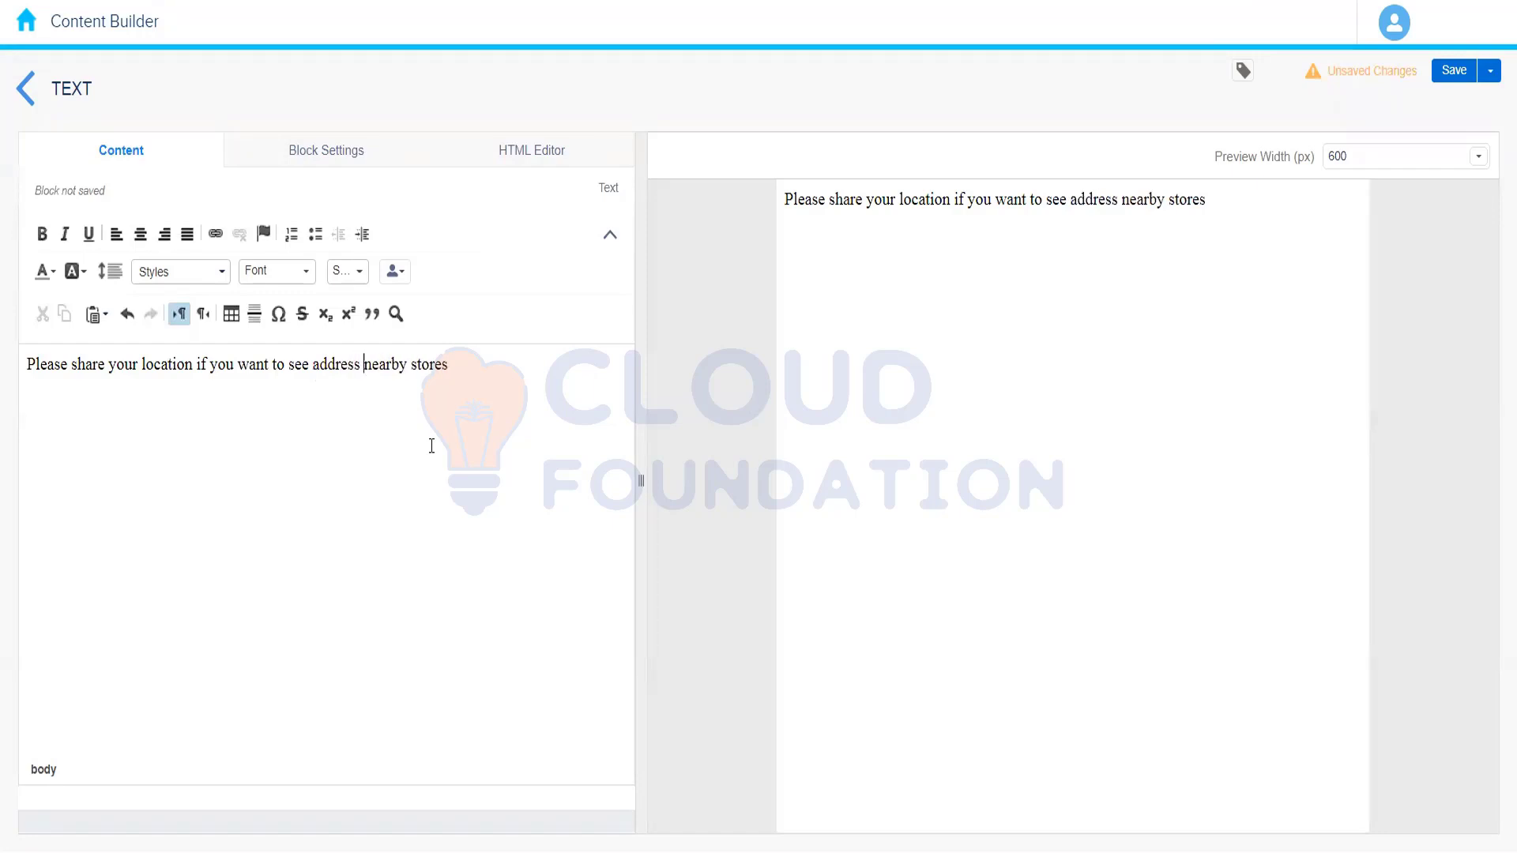
text(of)
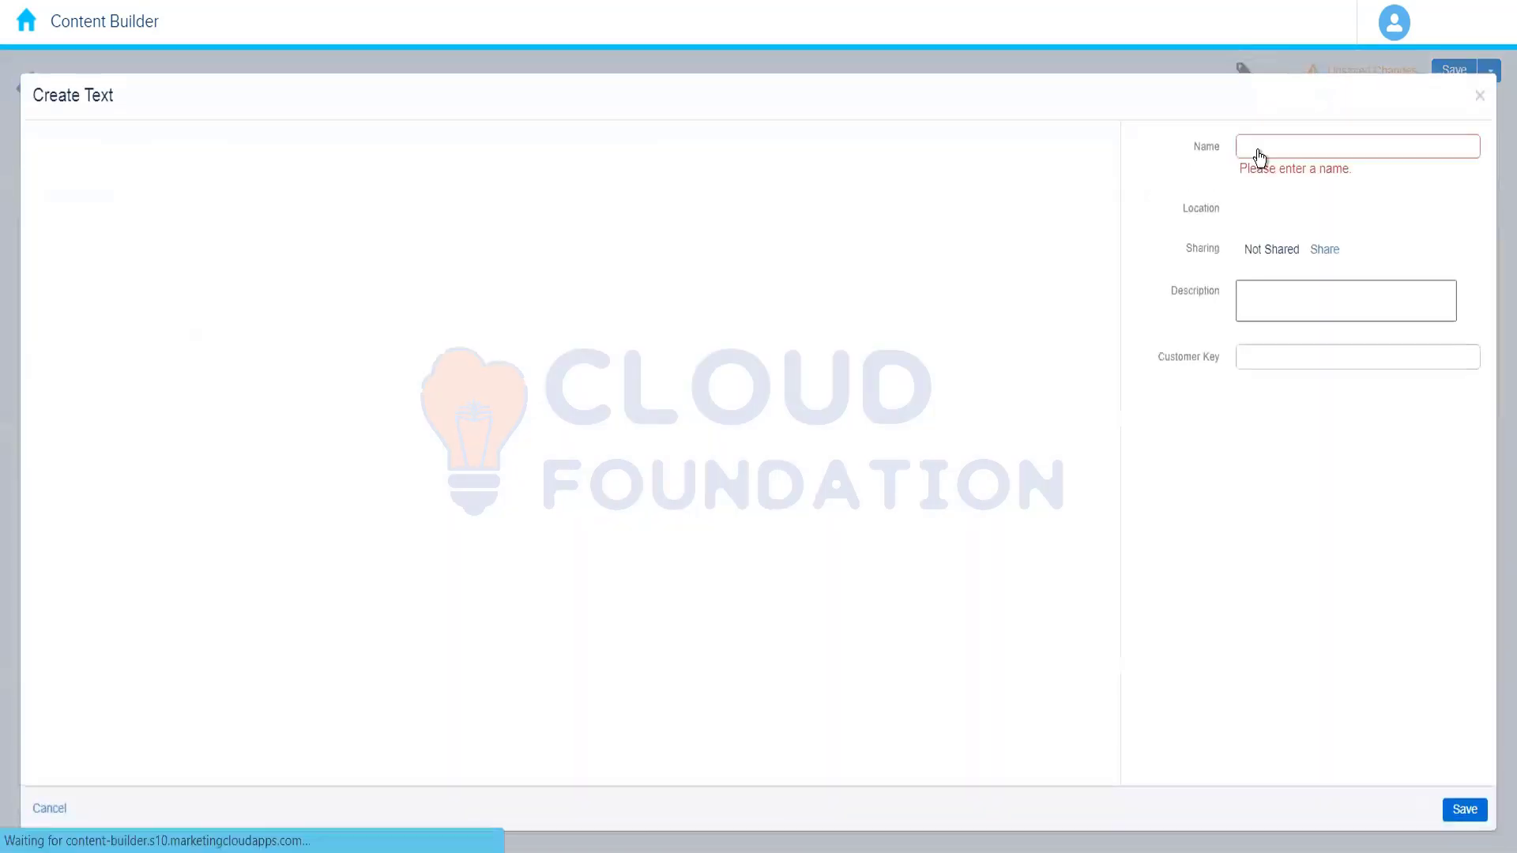
Save the text block as "Default Location Block" and return to the folder's content list.
text(De)
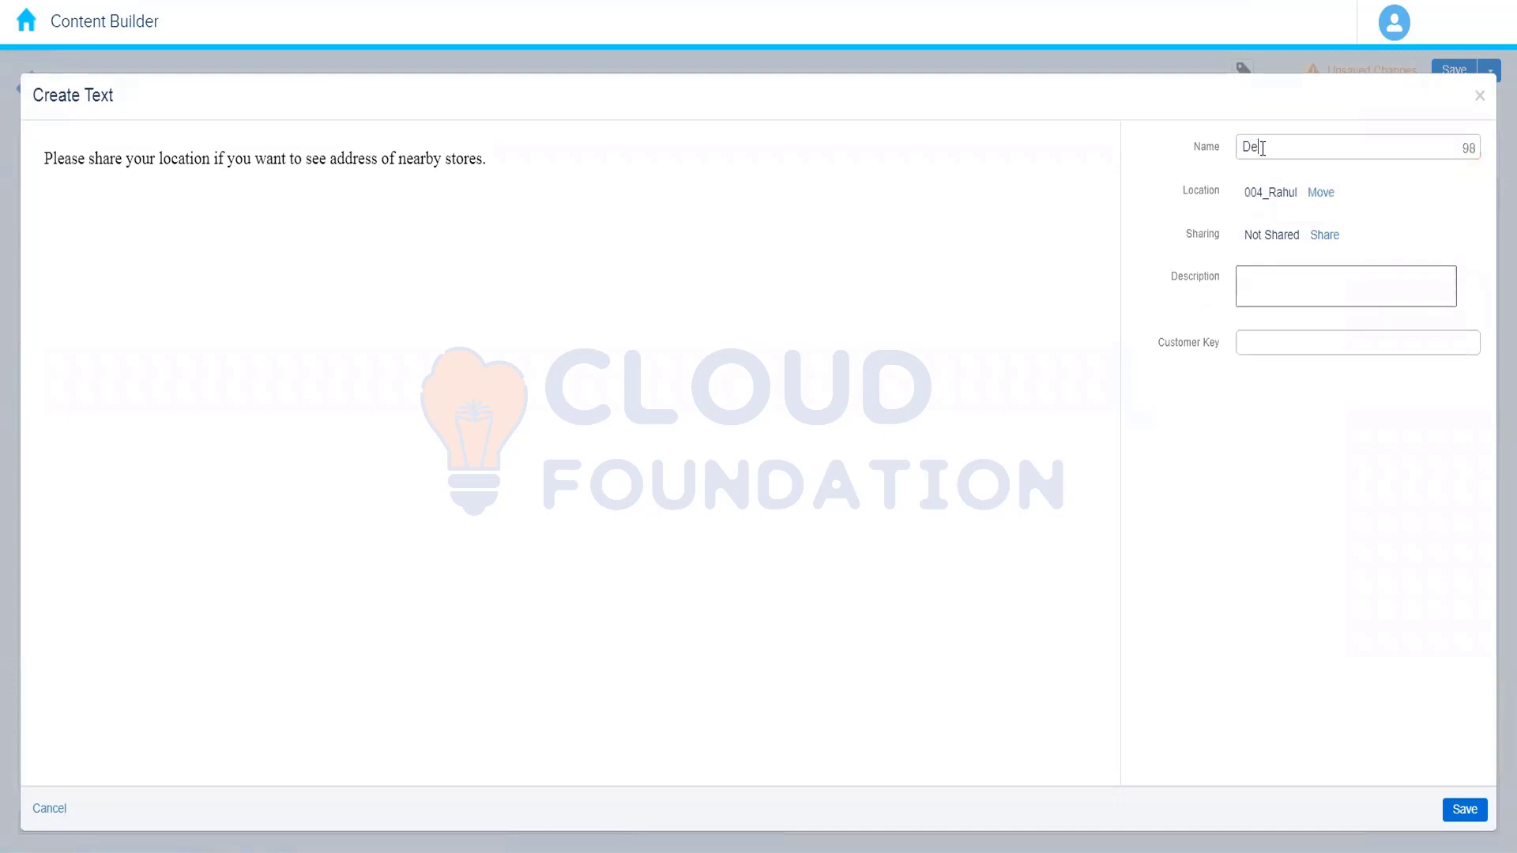
text(fault Location Block)
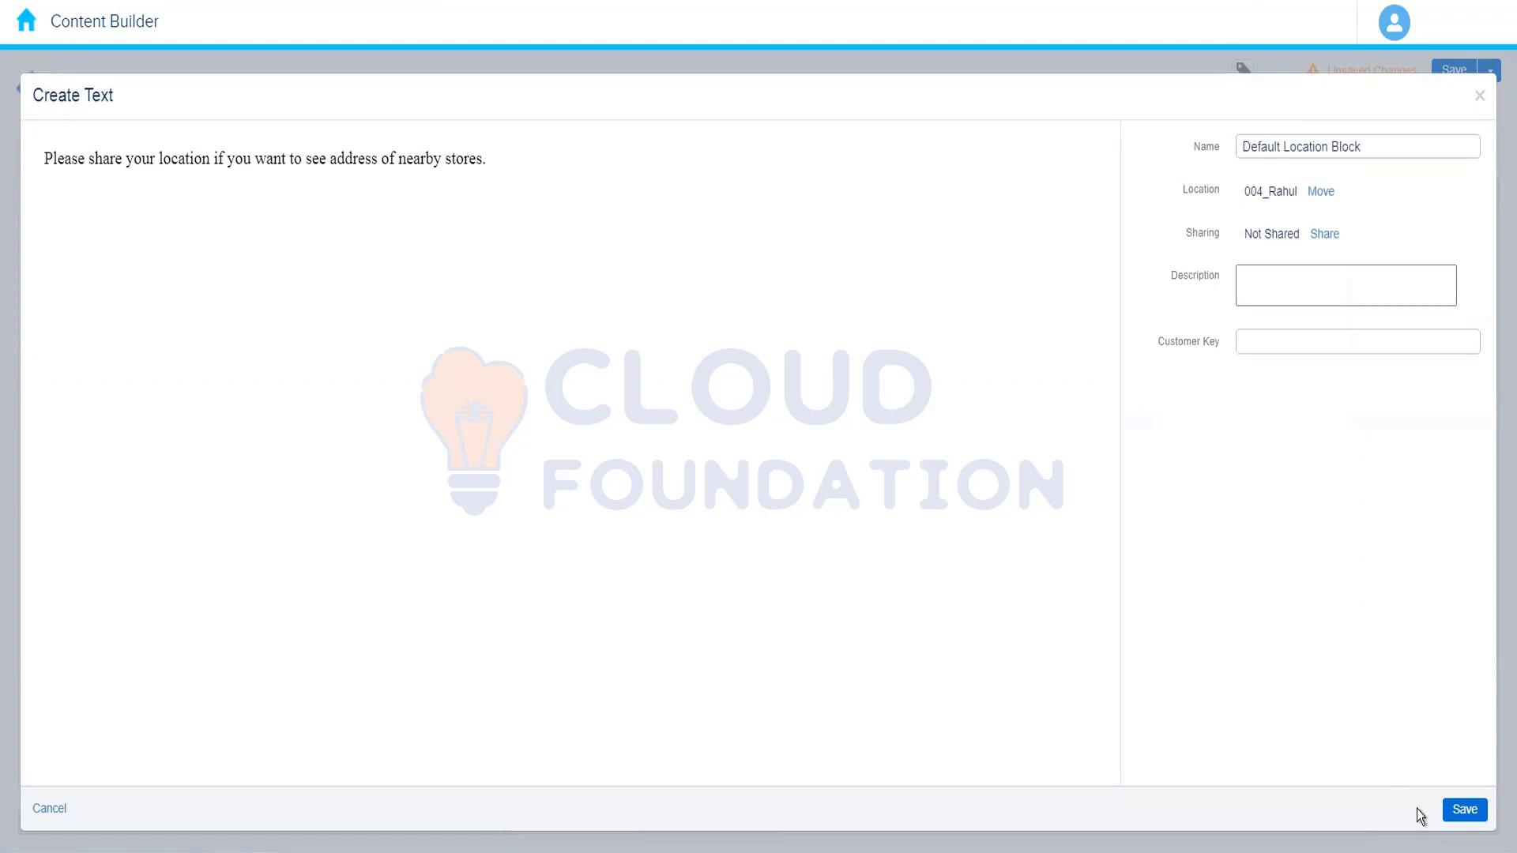
click(1464, 809)
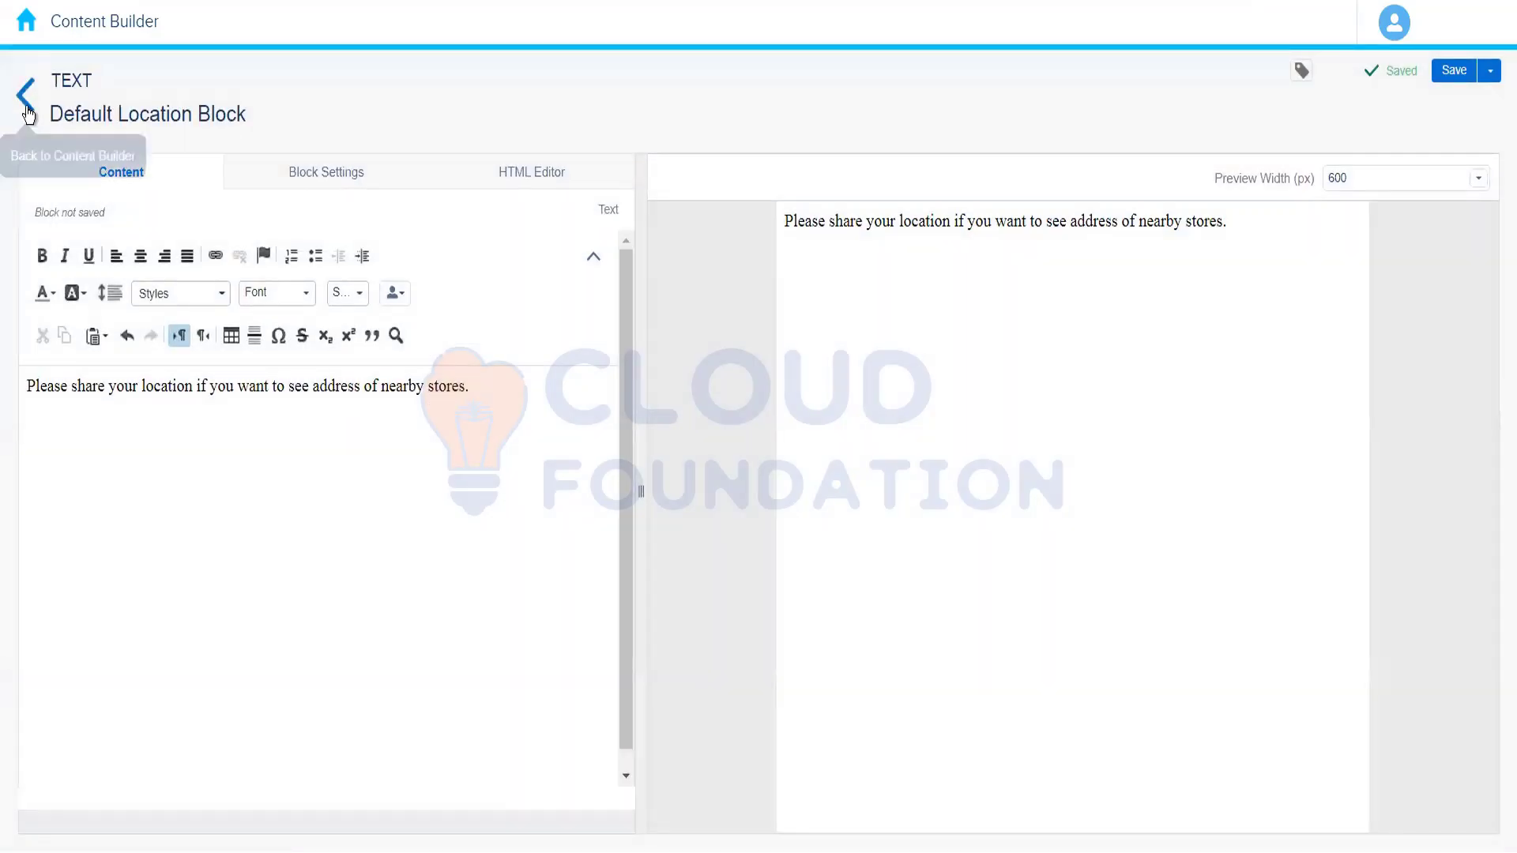
click(28, 113)
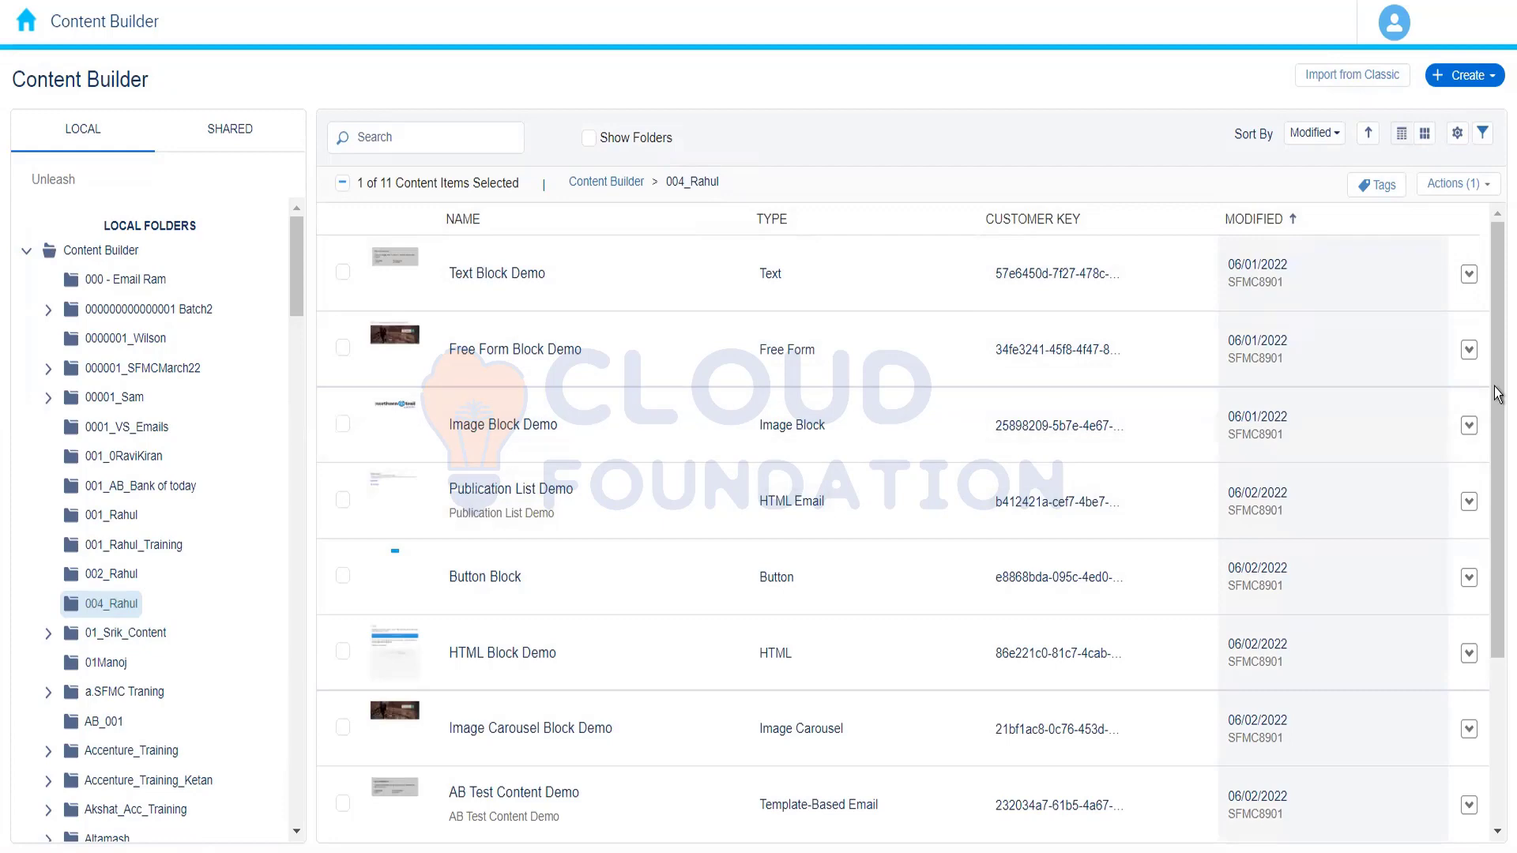
scroll(1495, 345, down, 3)
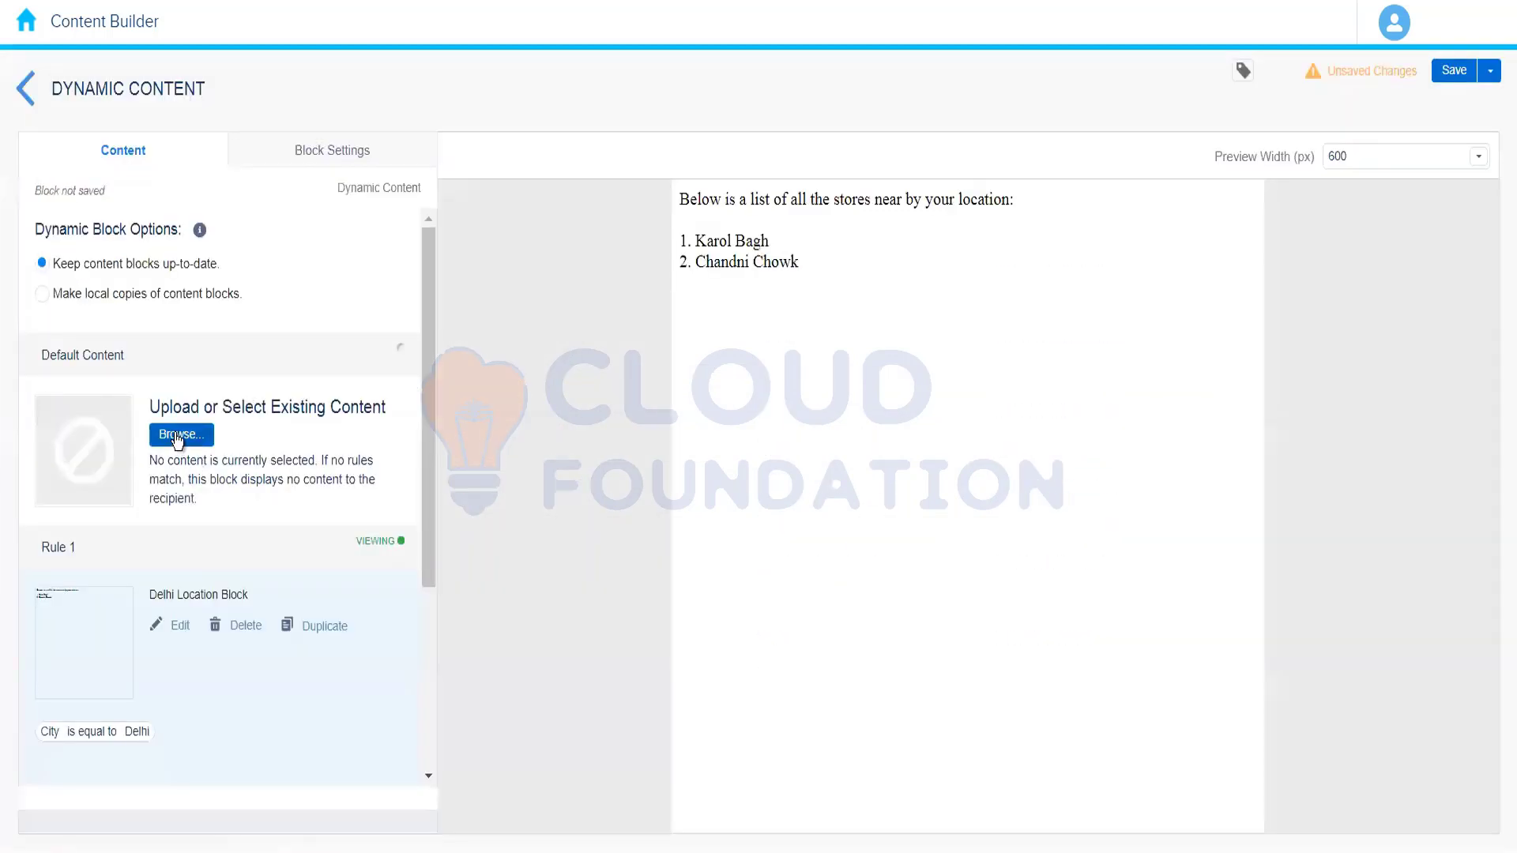
Assign the Default Location Block from the 004 folder as the dynamic block's Default Content.
click(177, 436)
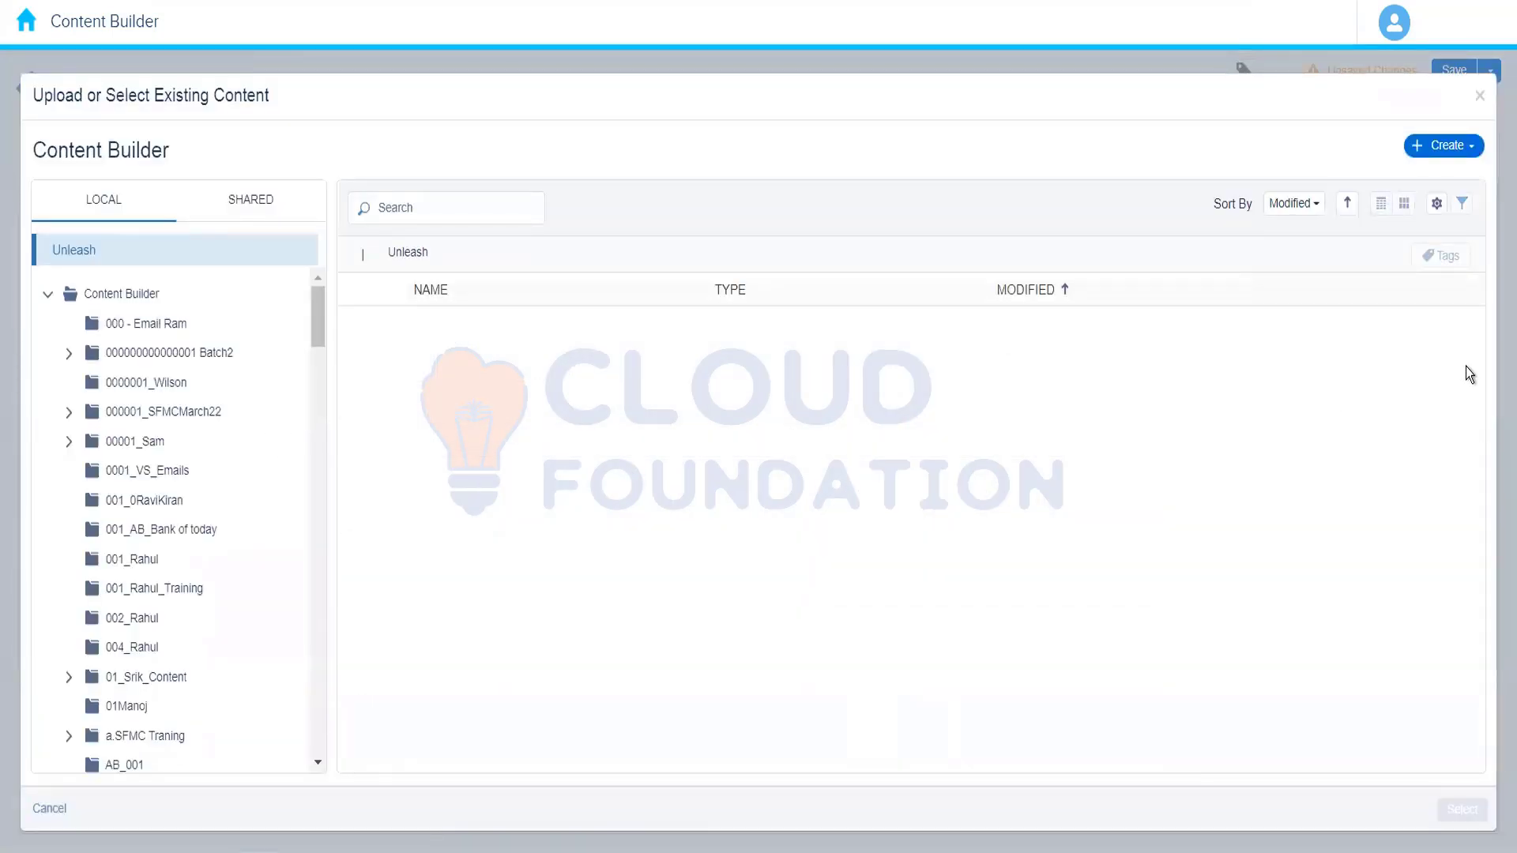
drag(1477, 354, 1467, 615)
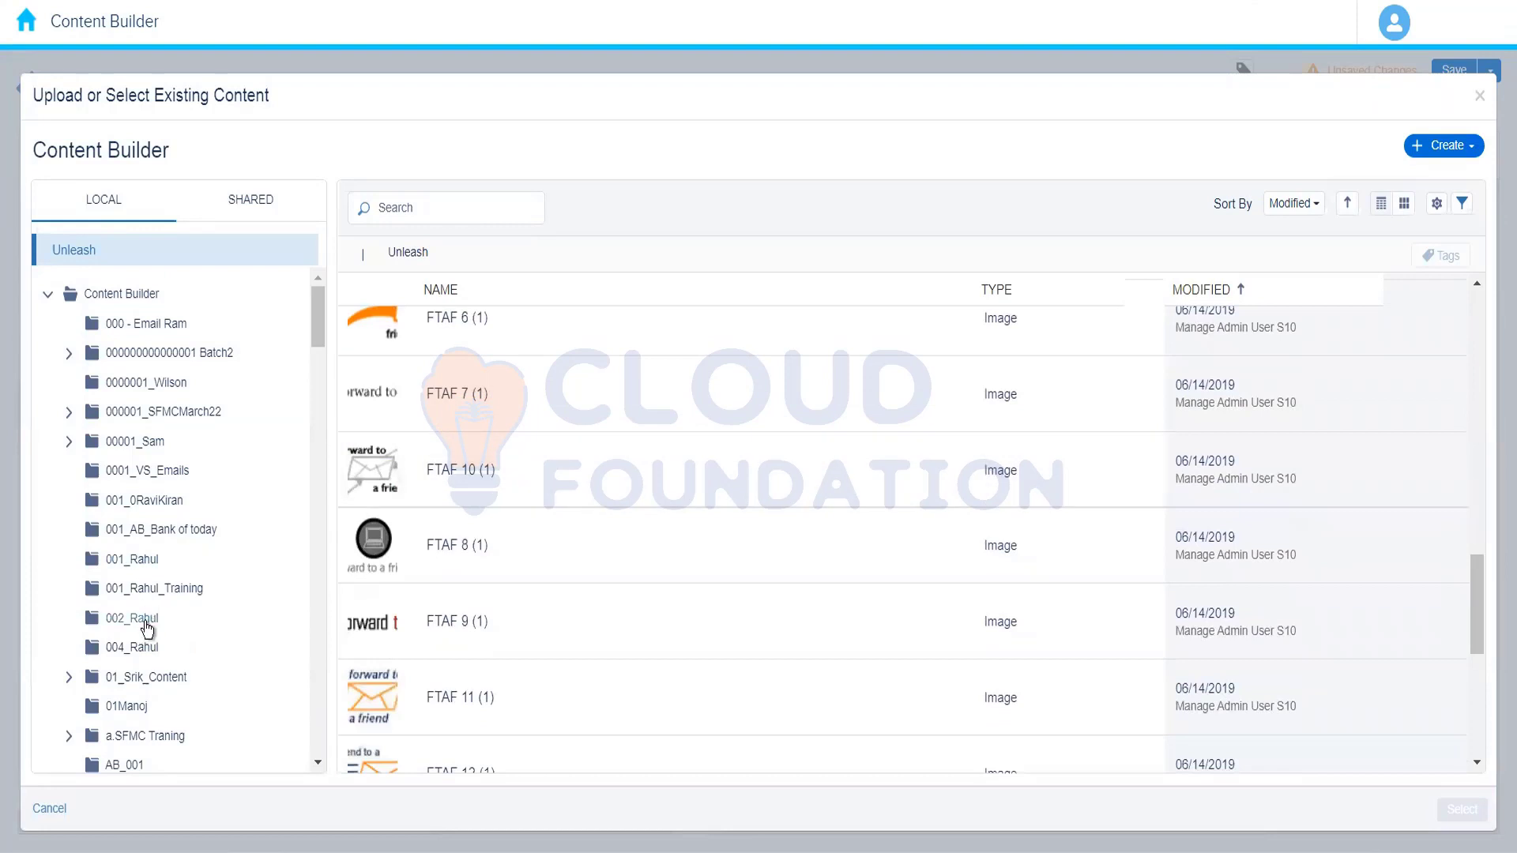
click(134, 651)
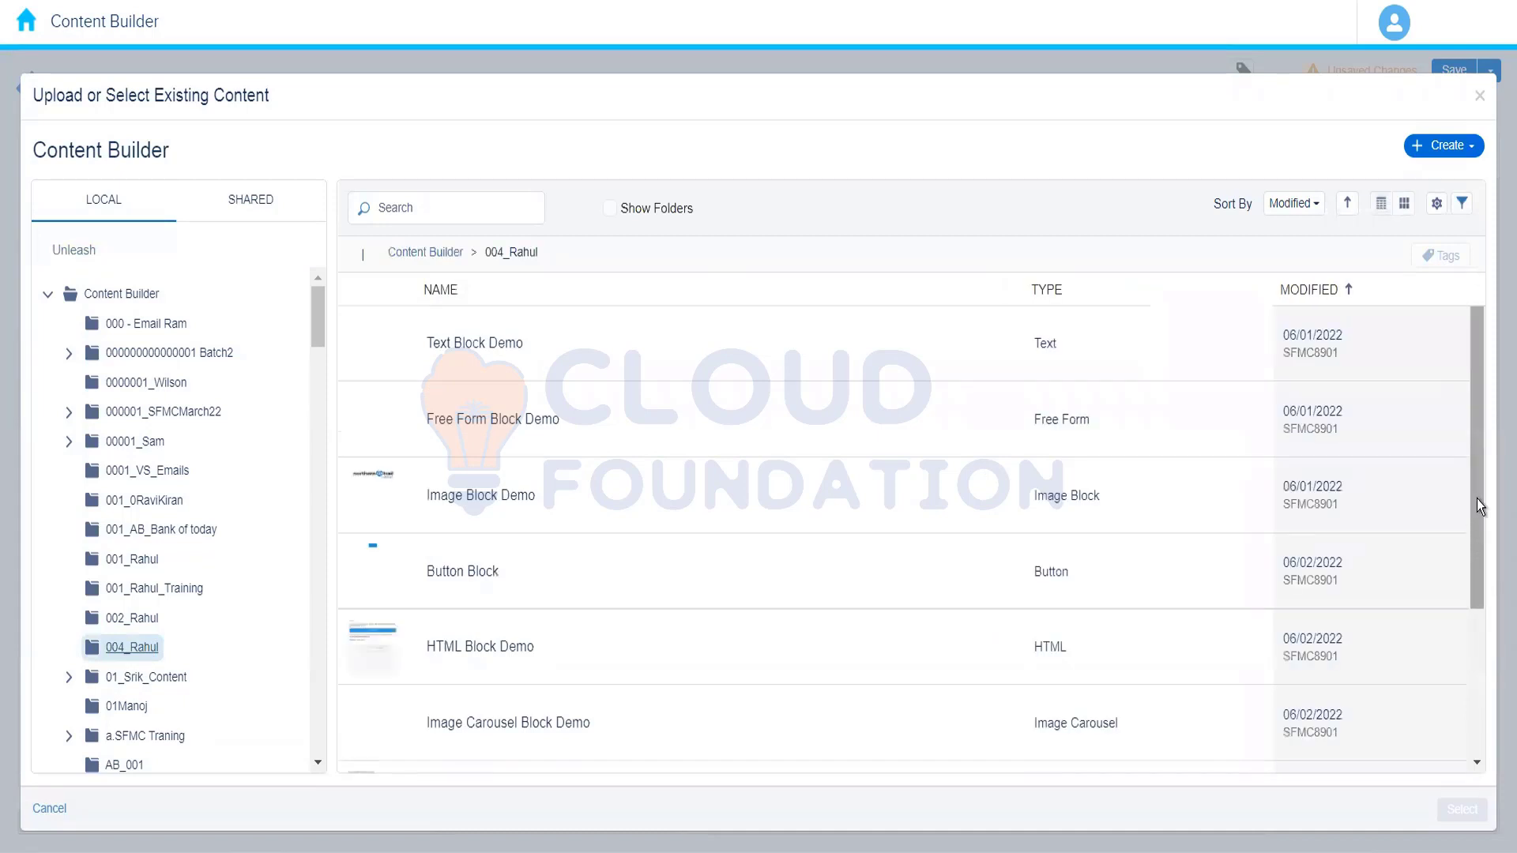
drag(1476, 499, 1477, 707)
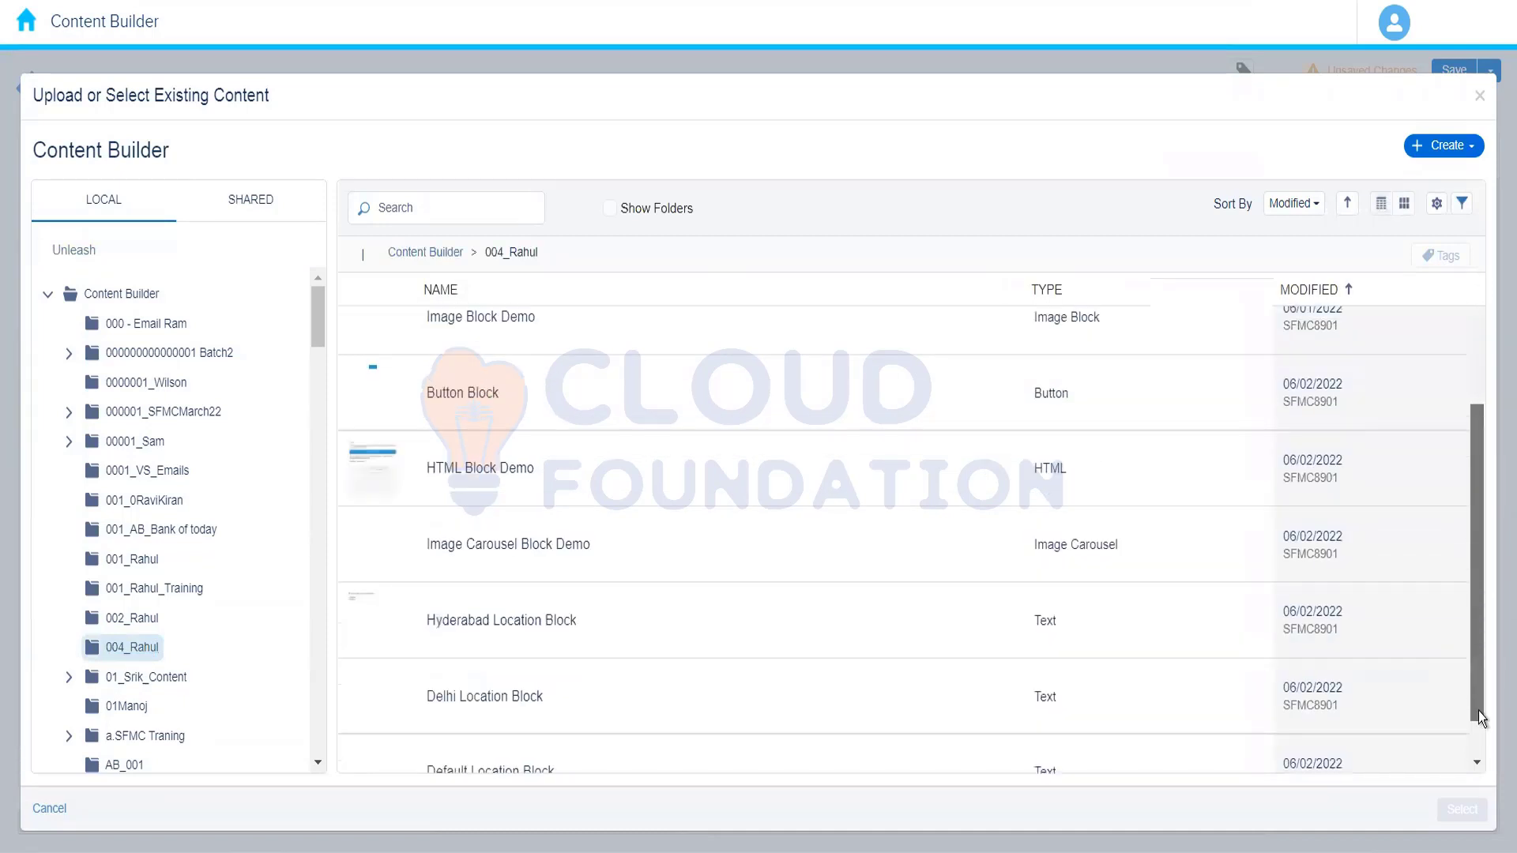
click(662, 722)
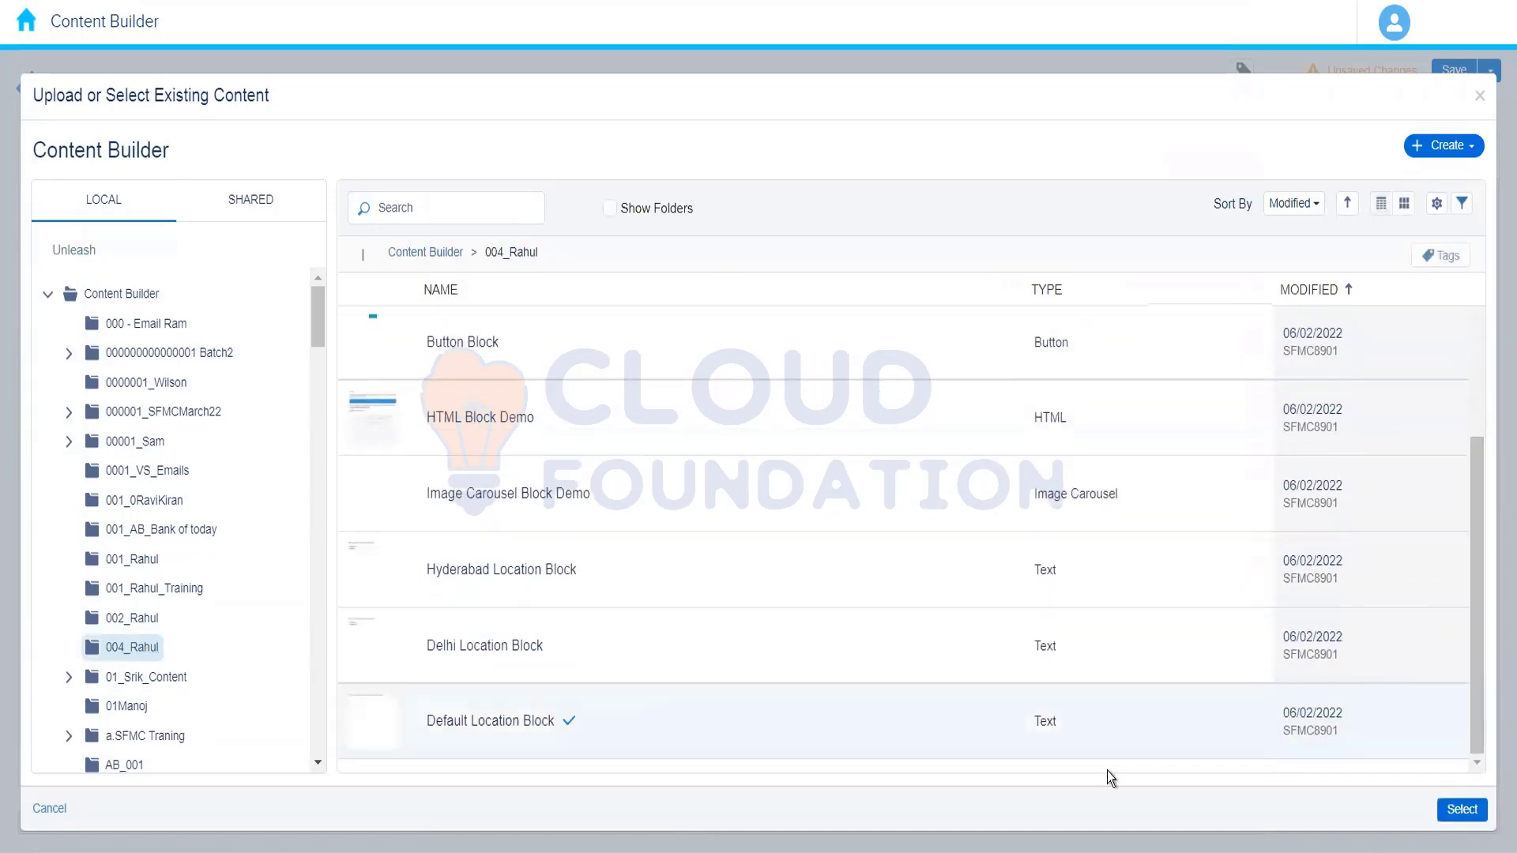
click(1460, 810)
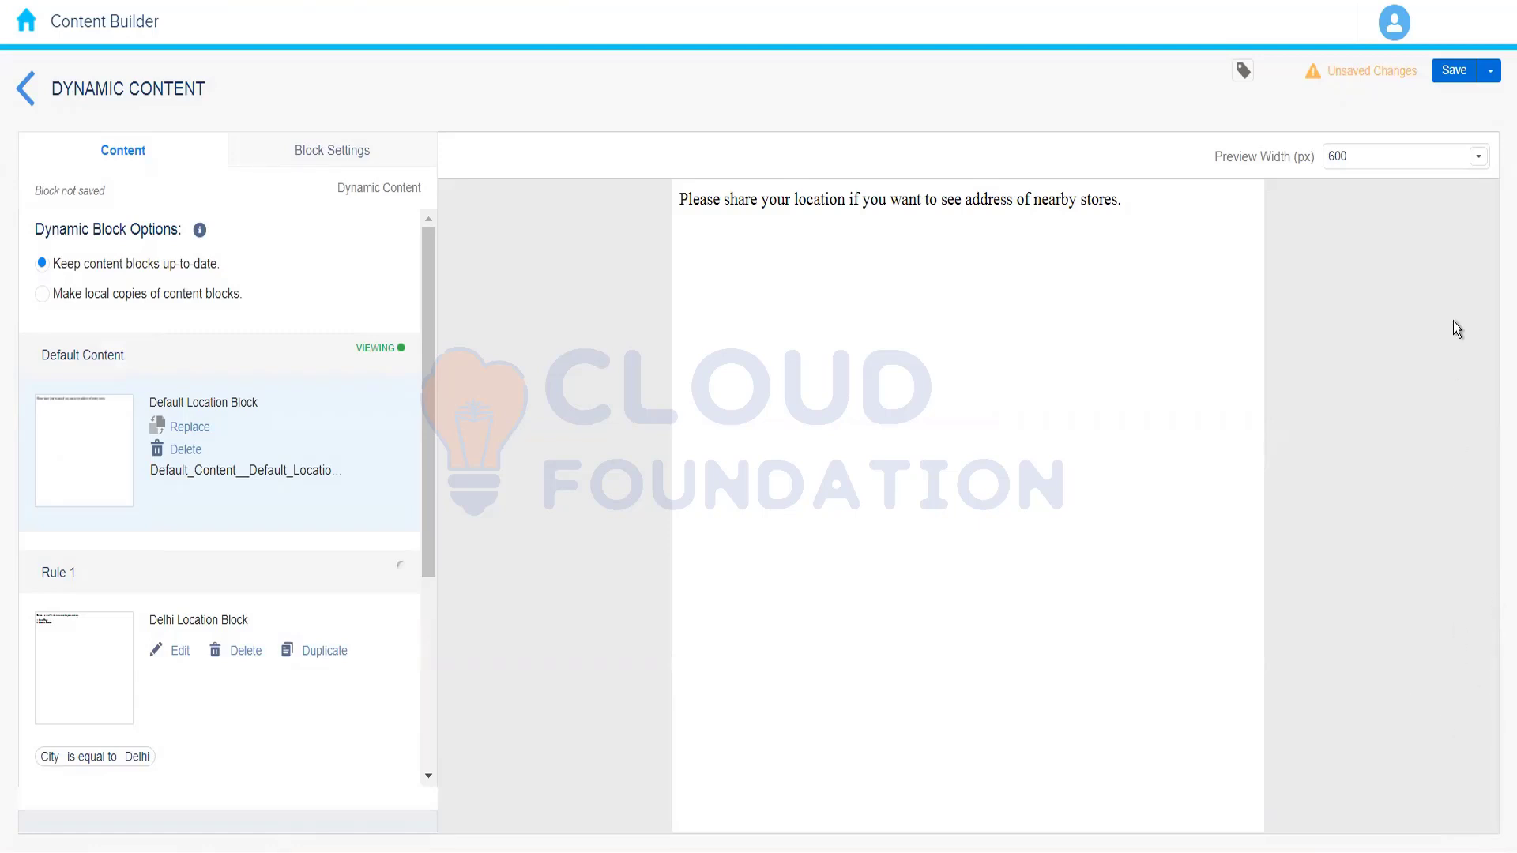
Save the dynamic content block as "Dynamic Block Demo" and return to the folder's content list.
click(1446, 76)
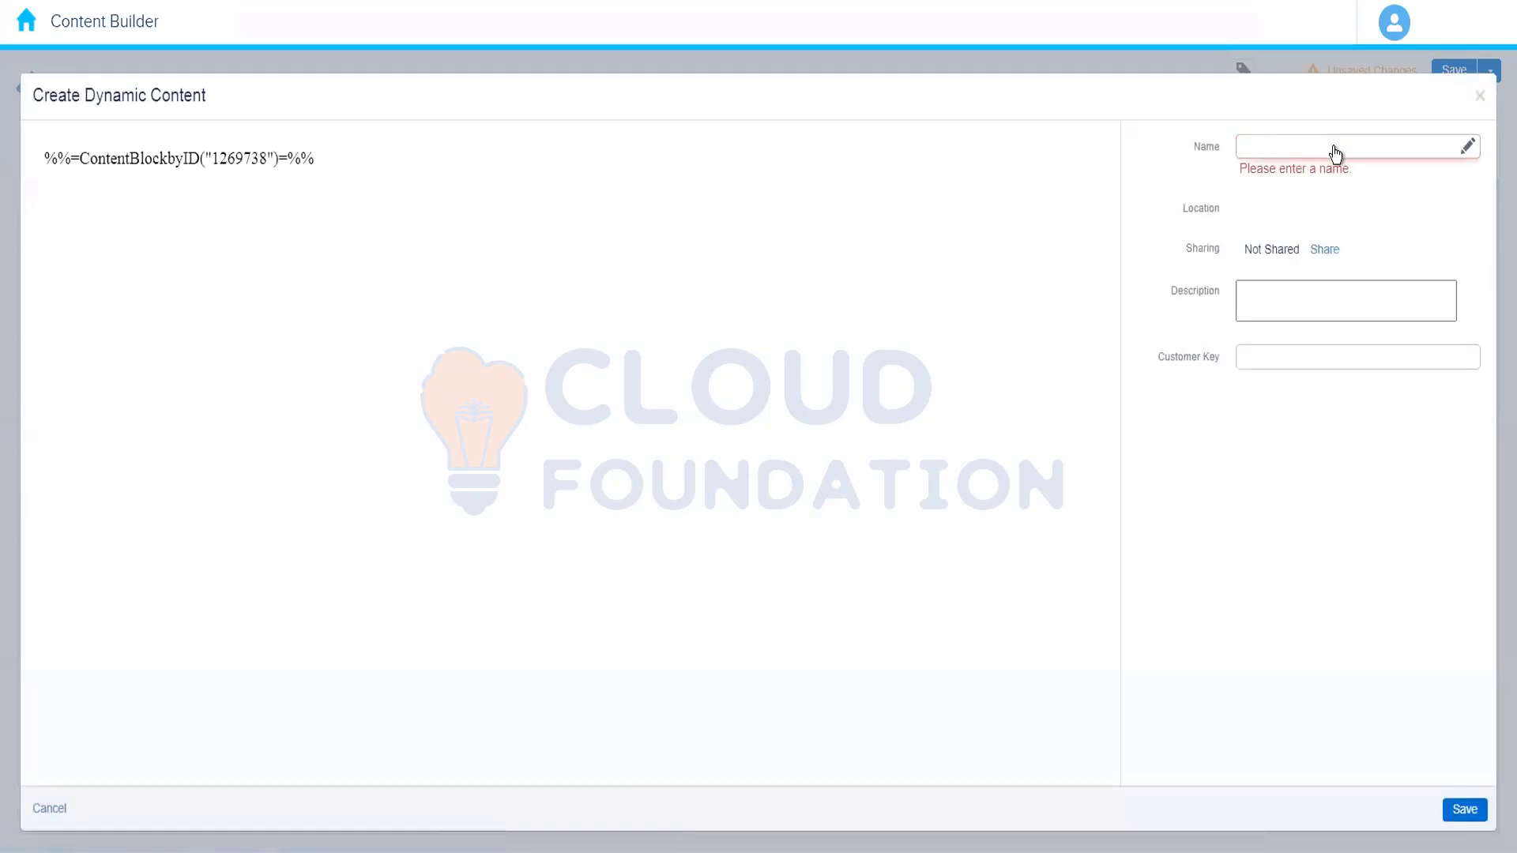
click(1336, 148)
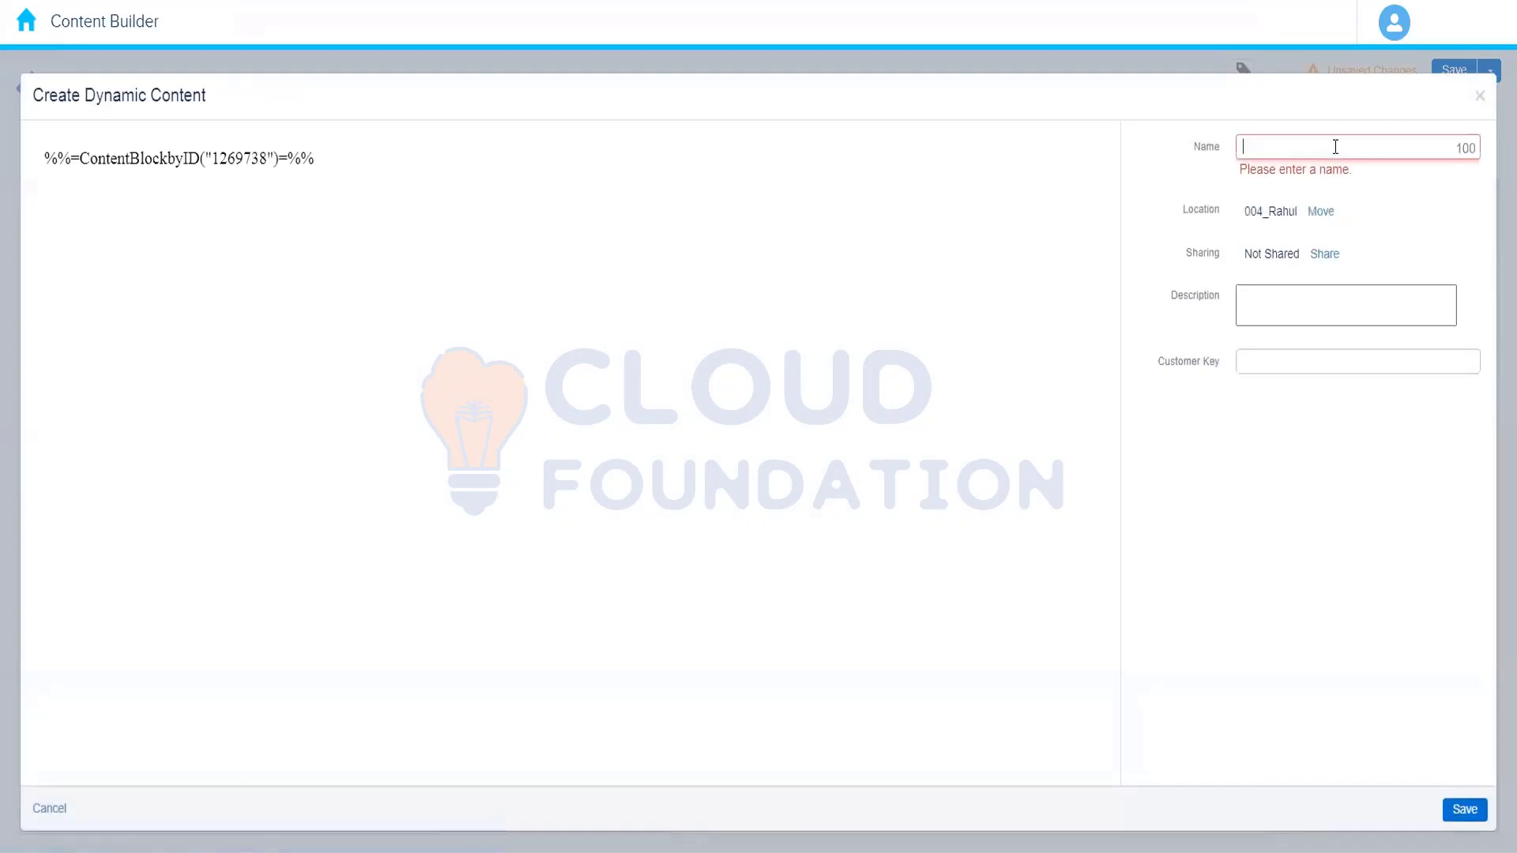
text(Dynamic B)
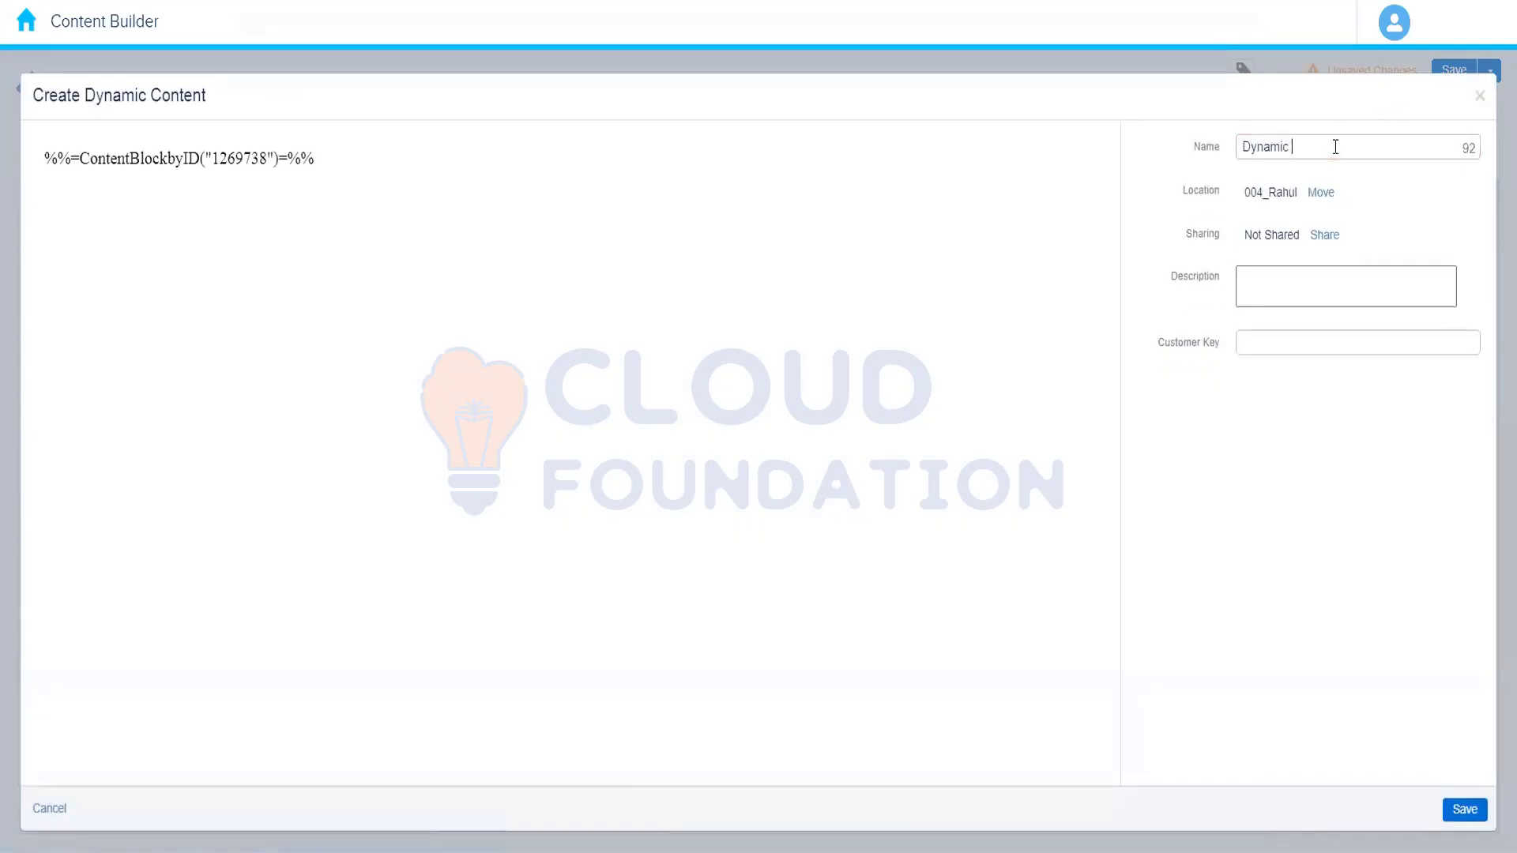
text(lock Demo)
click(1320, 437)
click(1464, 809)
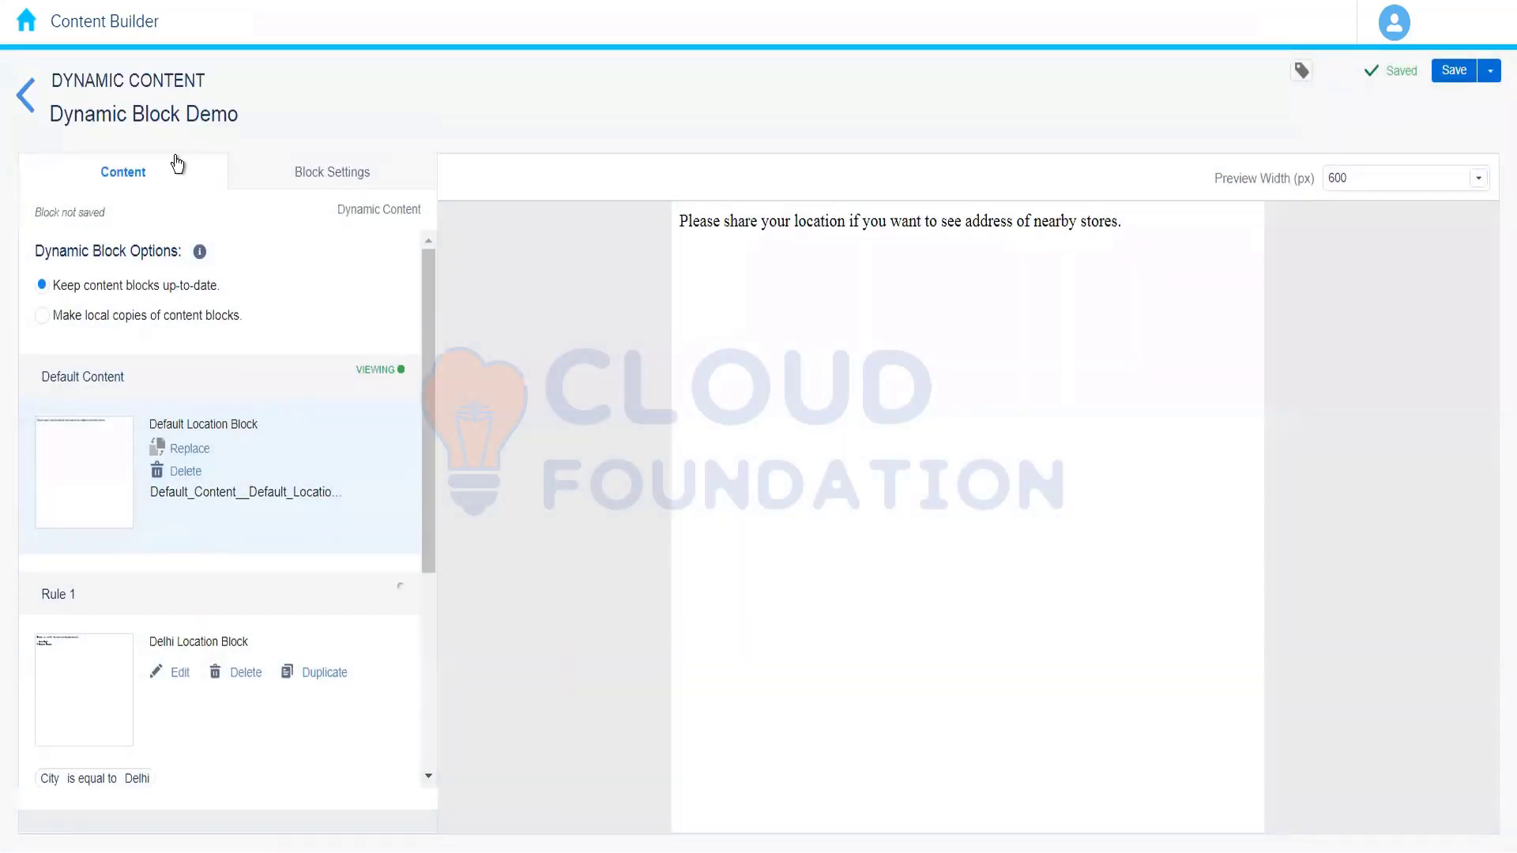
click(27, 104)
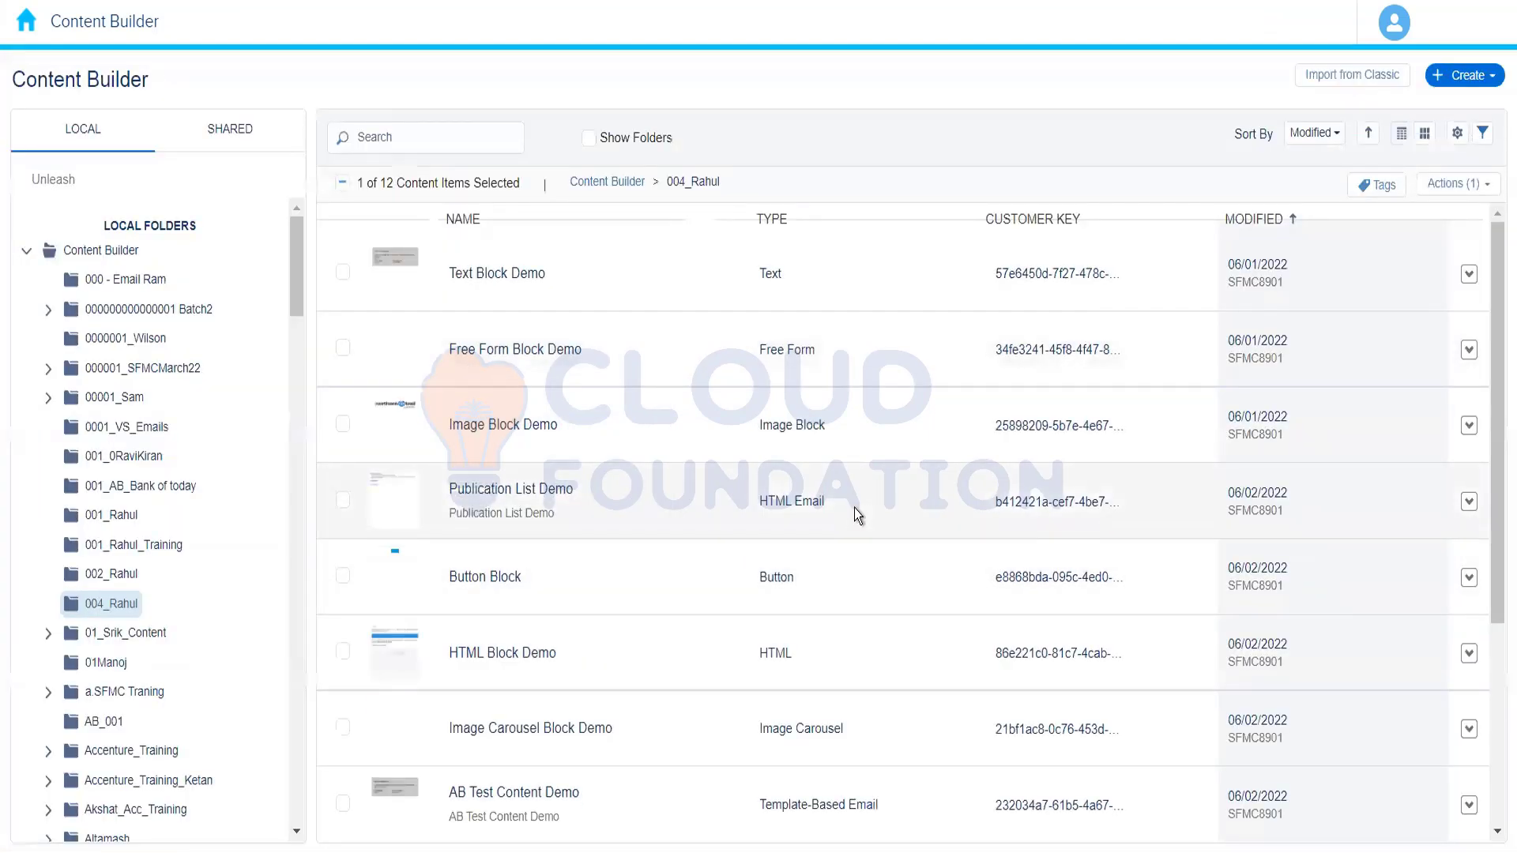
click(856, 513)
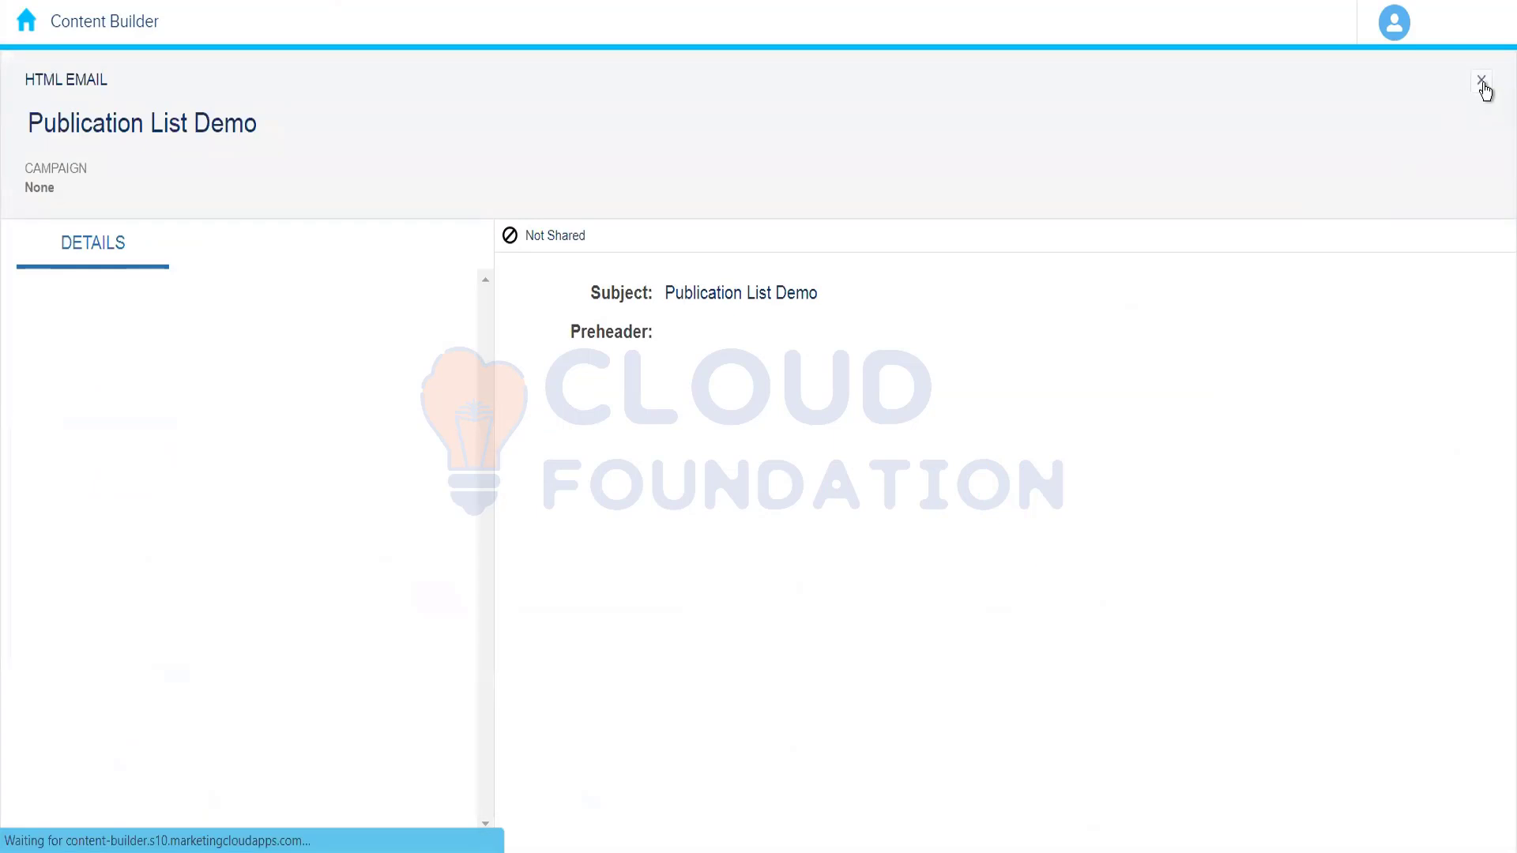
click(1480, 82)
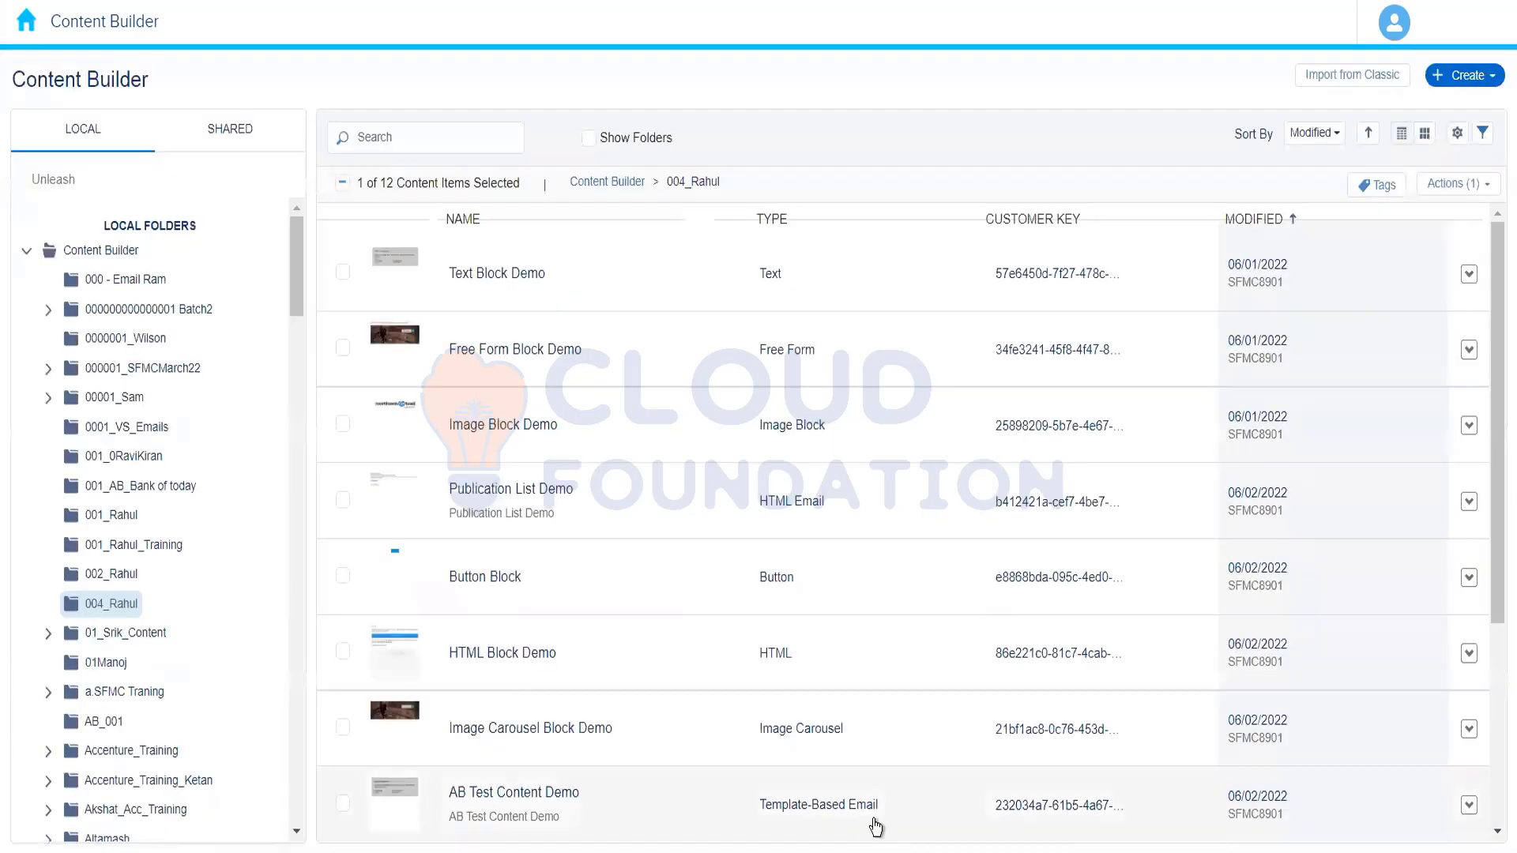
Open the template-based email AB Test Content Demo from the 004 folder for content editing.
click(861, 649)
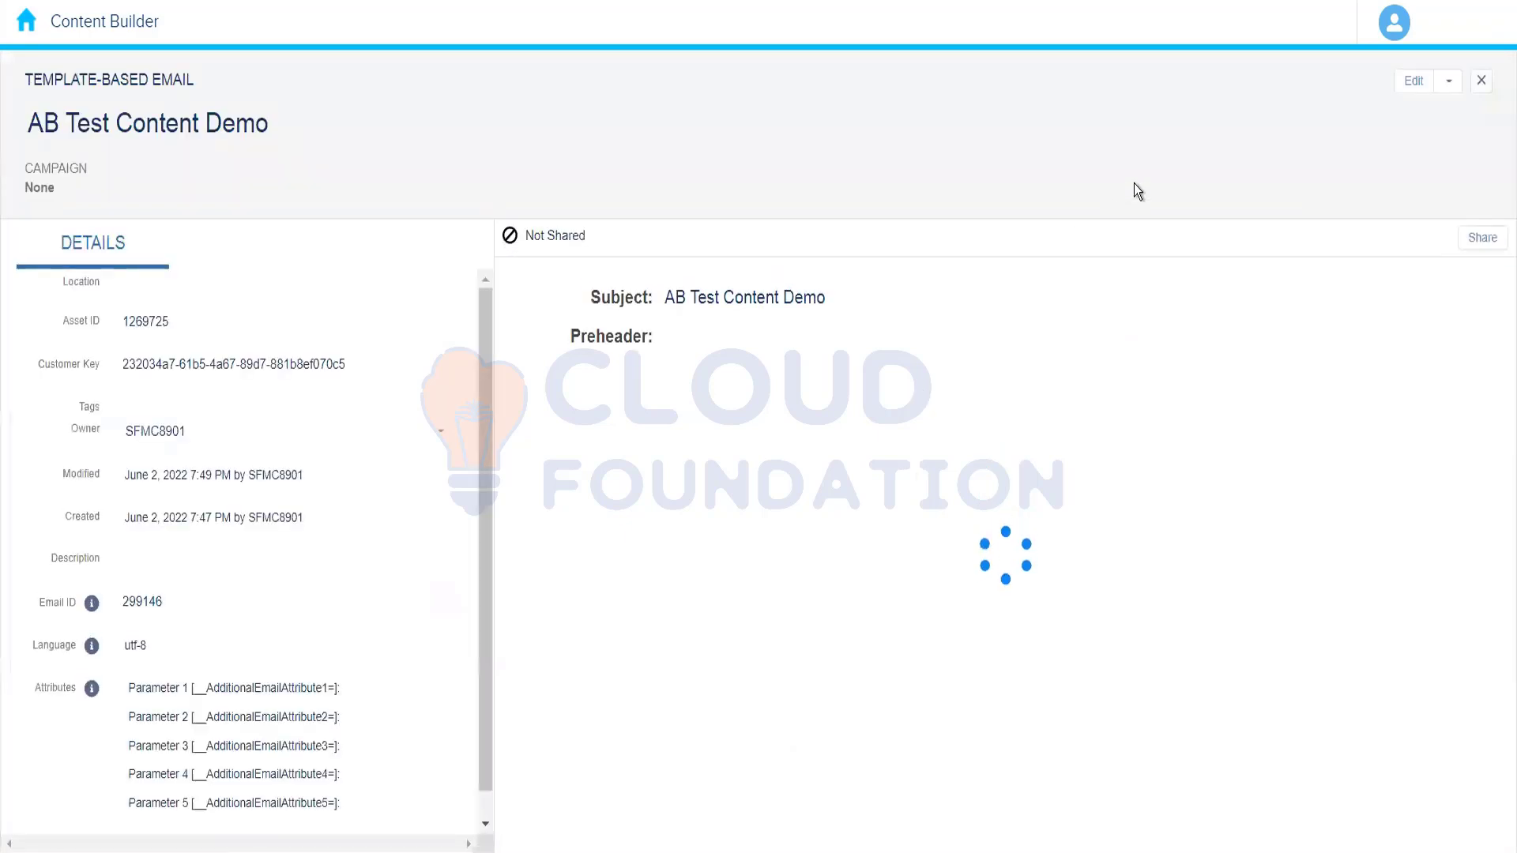
click(1416, 85)
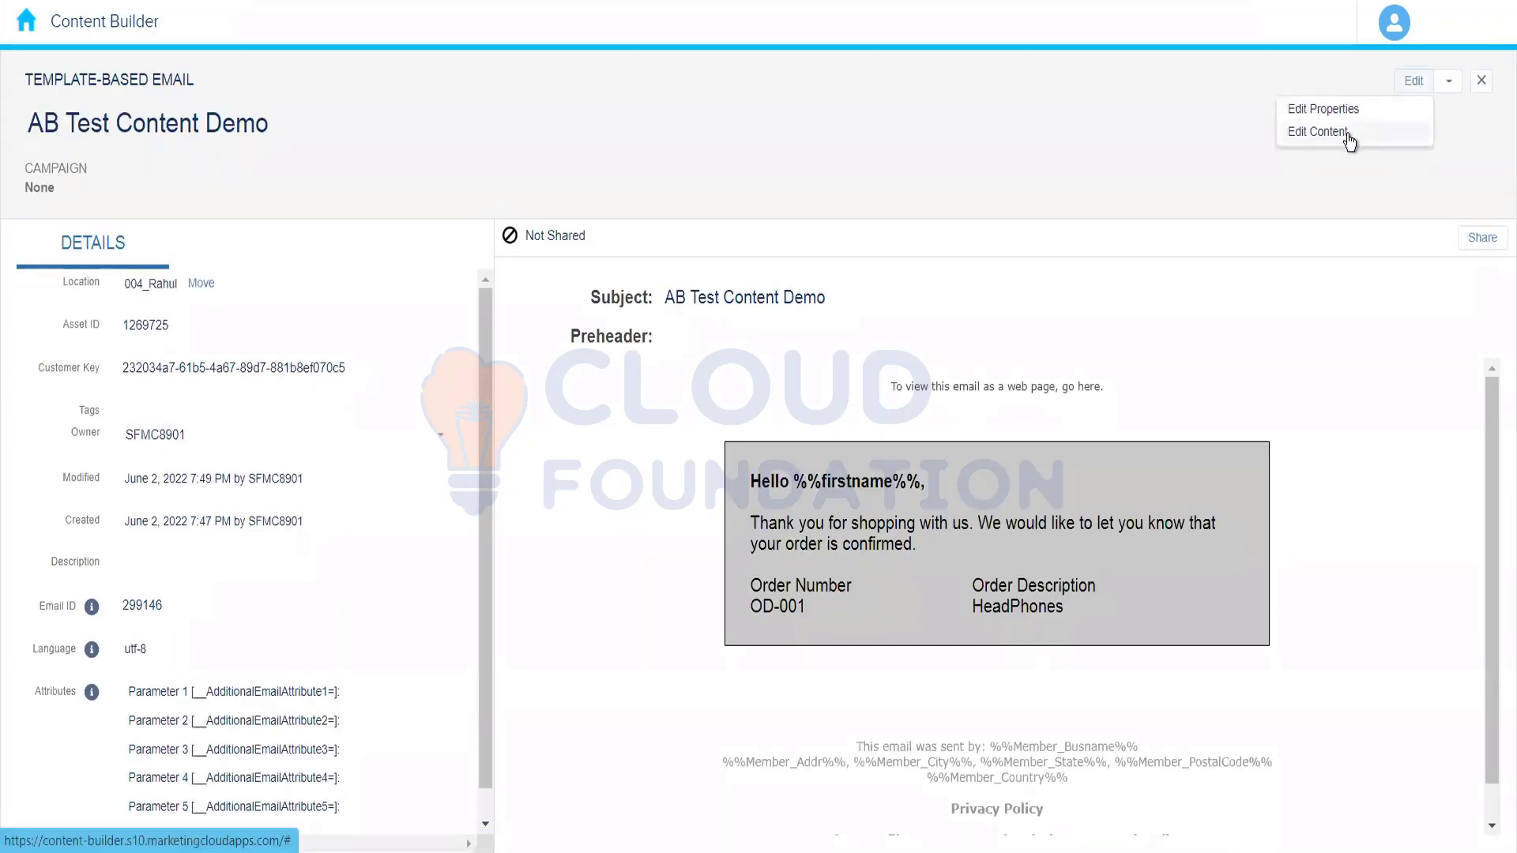
click(1318, 132)
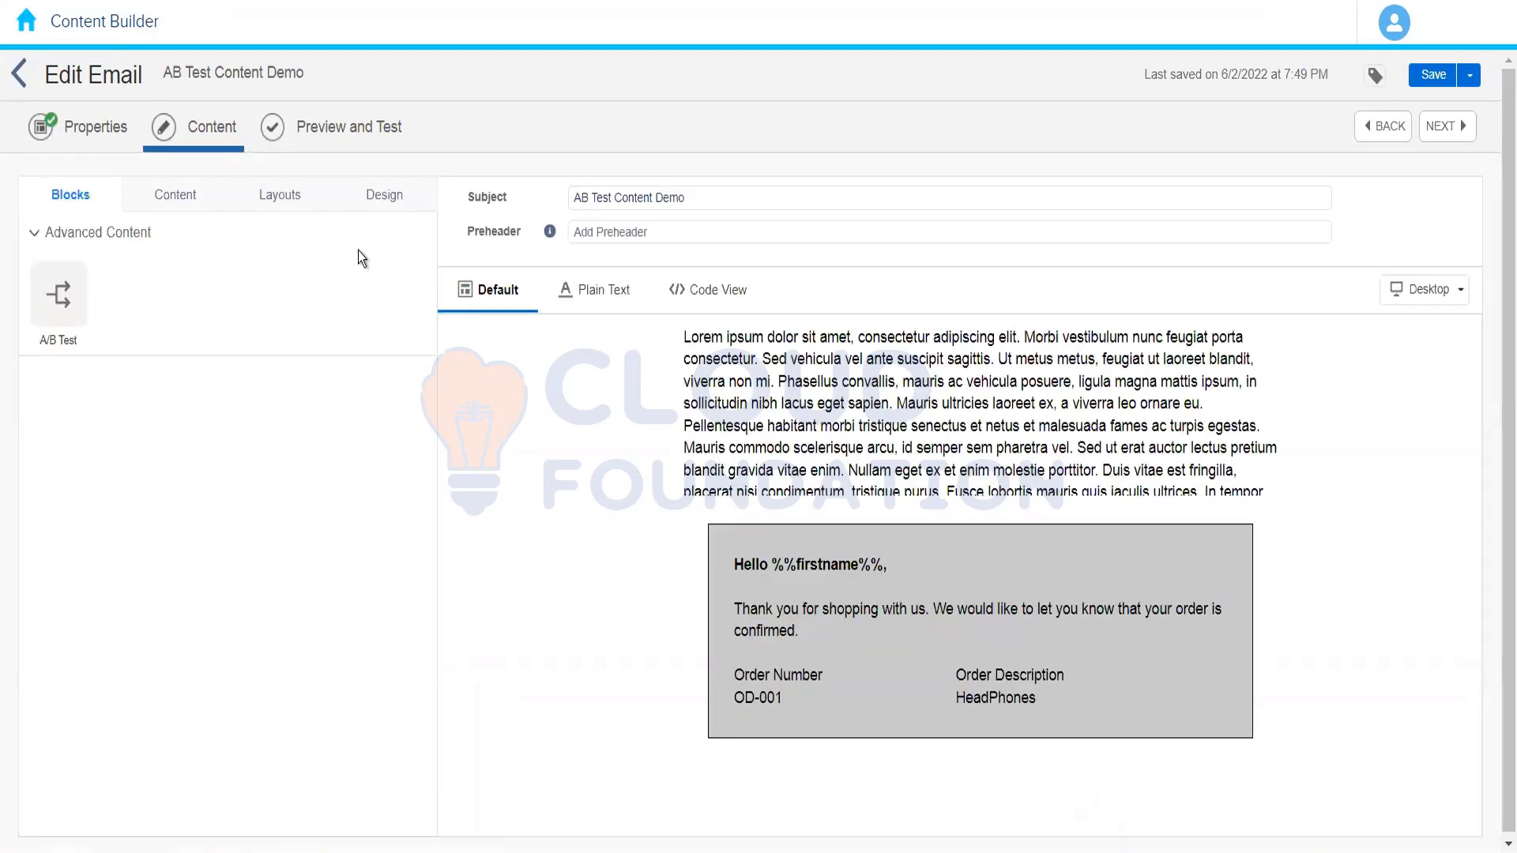
Insert the saved Dynamic Block Demo below the order confirmation block in the email and finish editing the block.
click(167, 204)
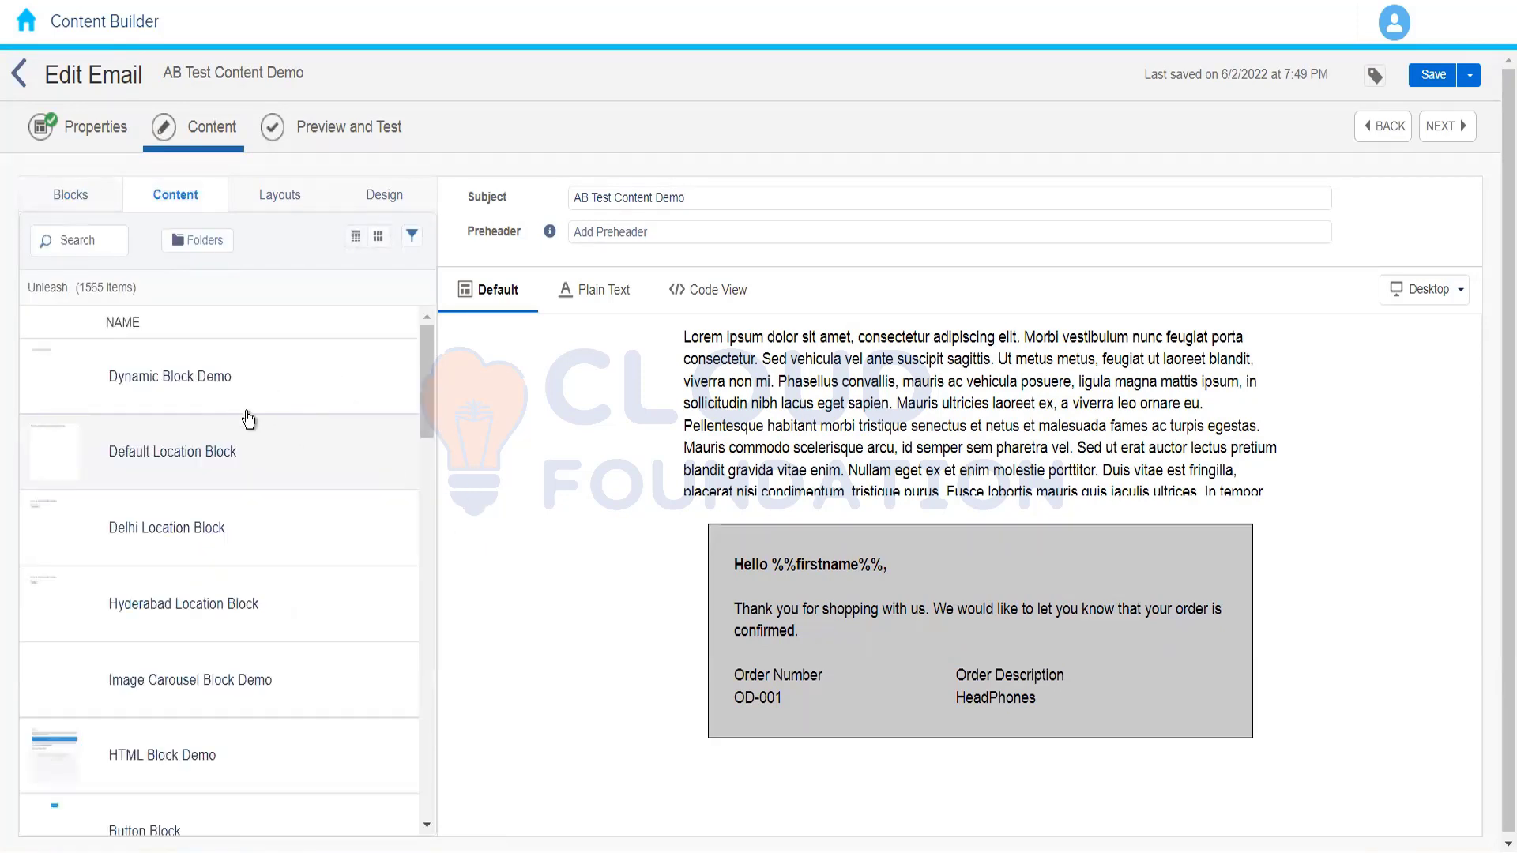
drag(222, 390, 836, 756)
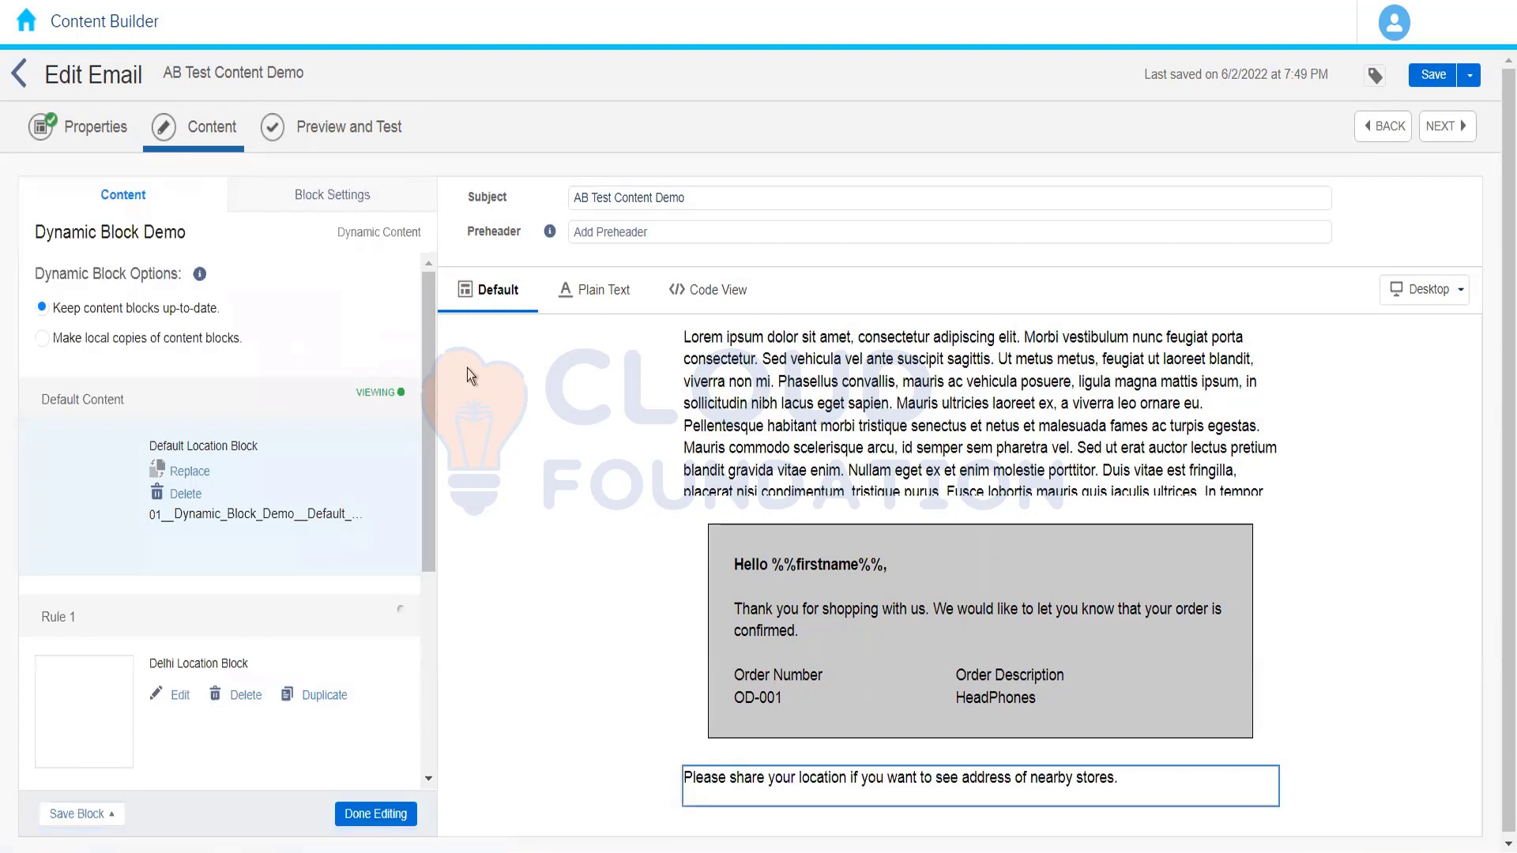
click(378, 813)
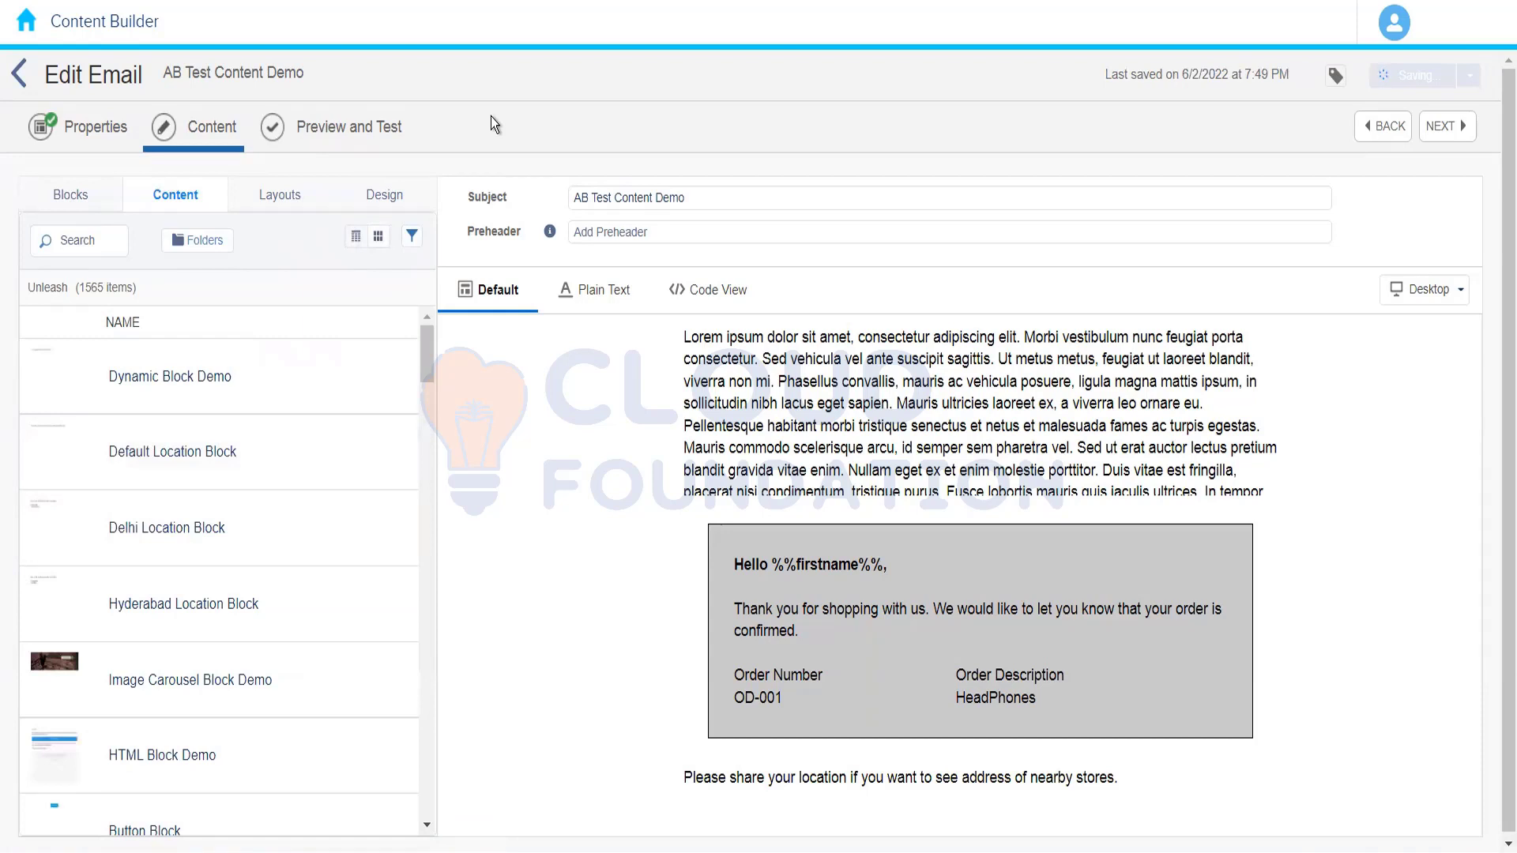
Preview the email for each subscriber in turn, comparing the store content with the subscriber's City value.
click(320, 119)
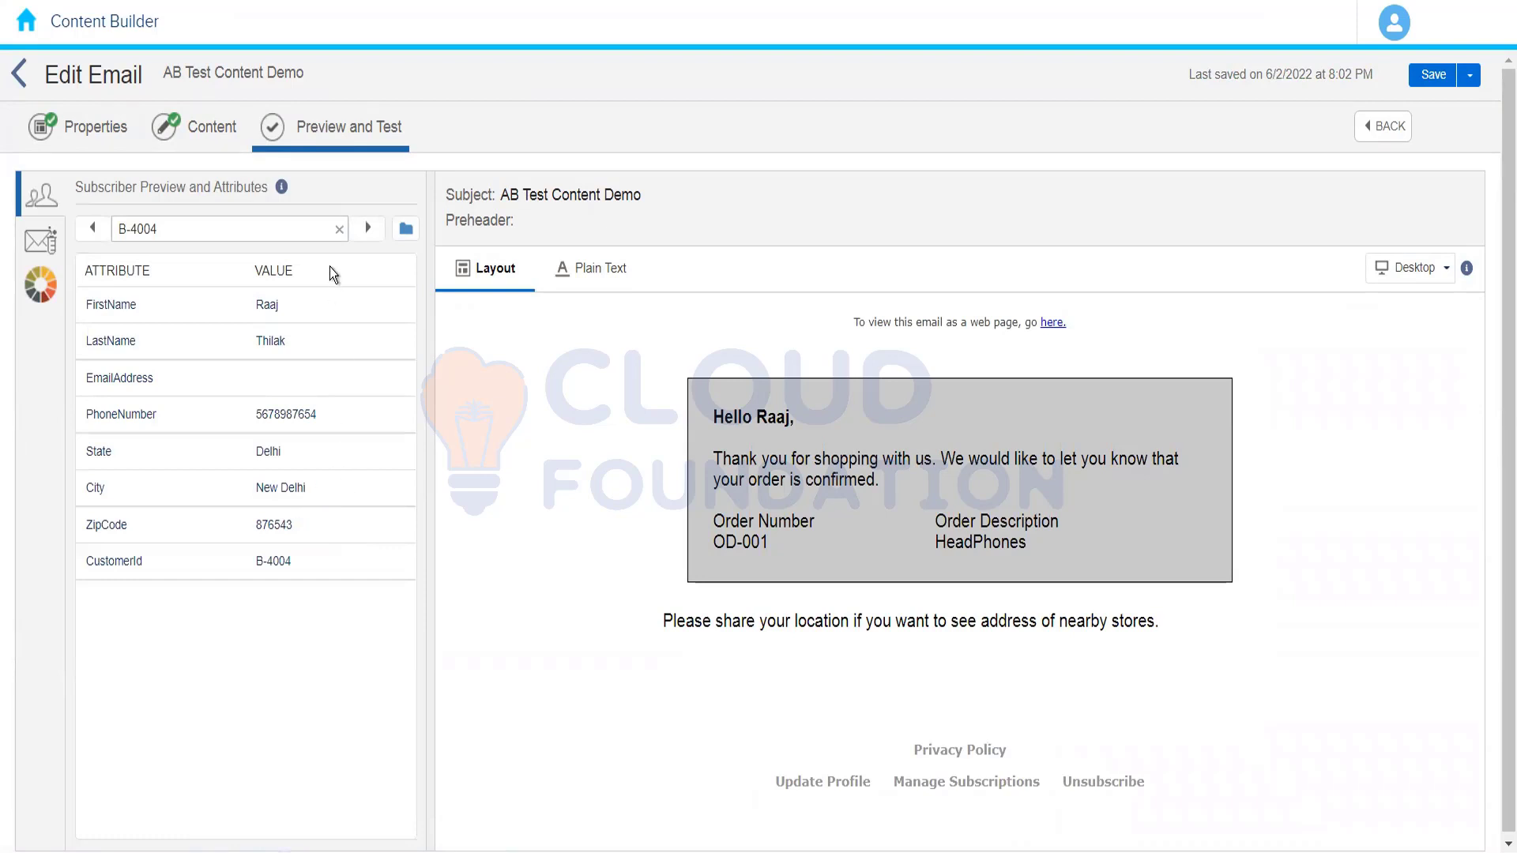
click(368, 229)
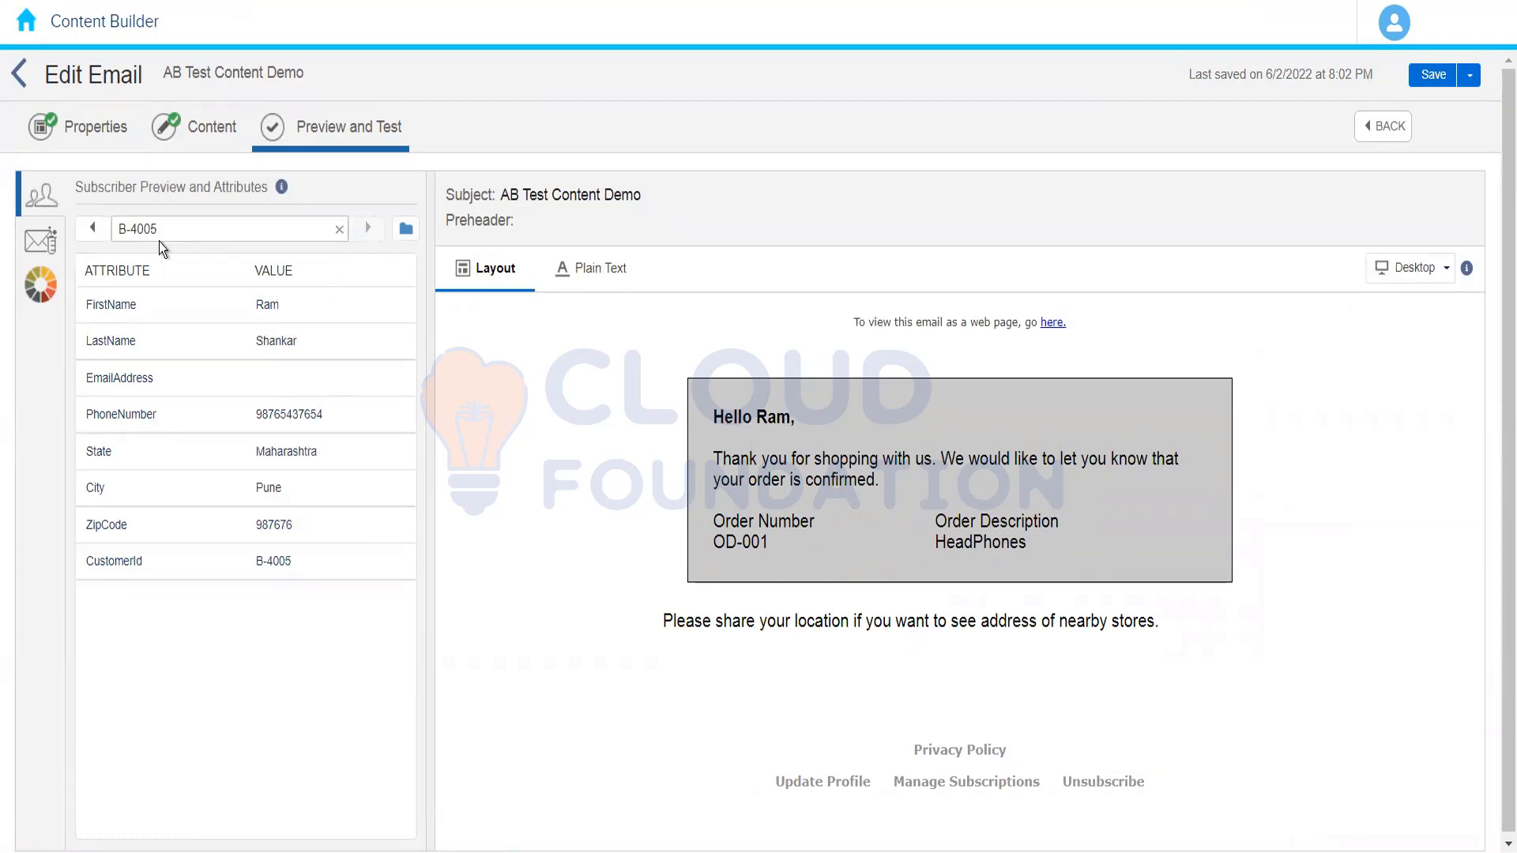
click(94, 229)
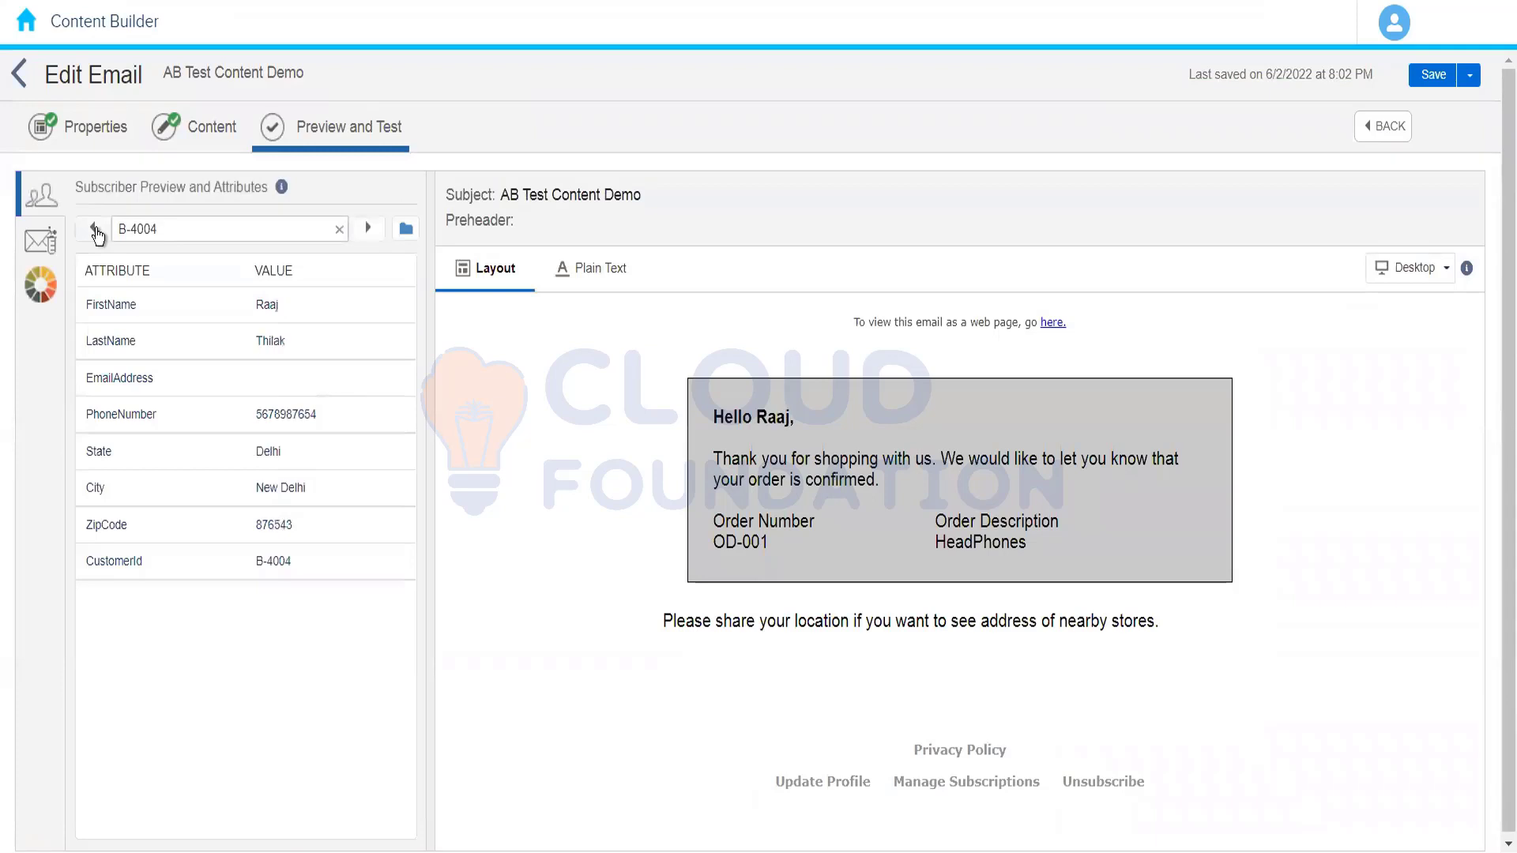
click(96, 229)
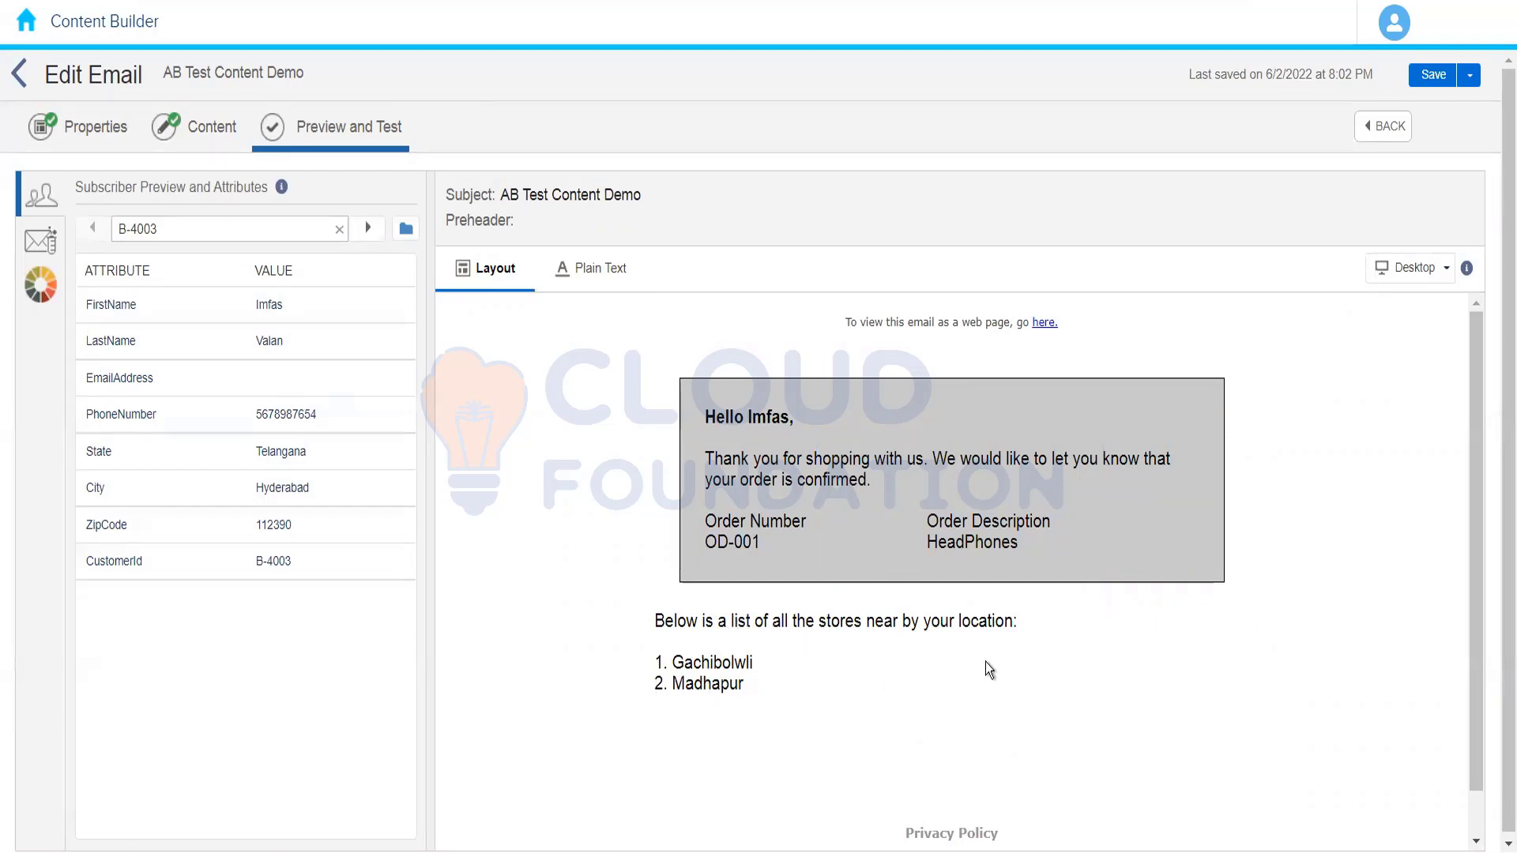
click(368, 229)
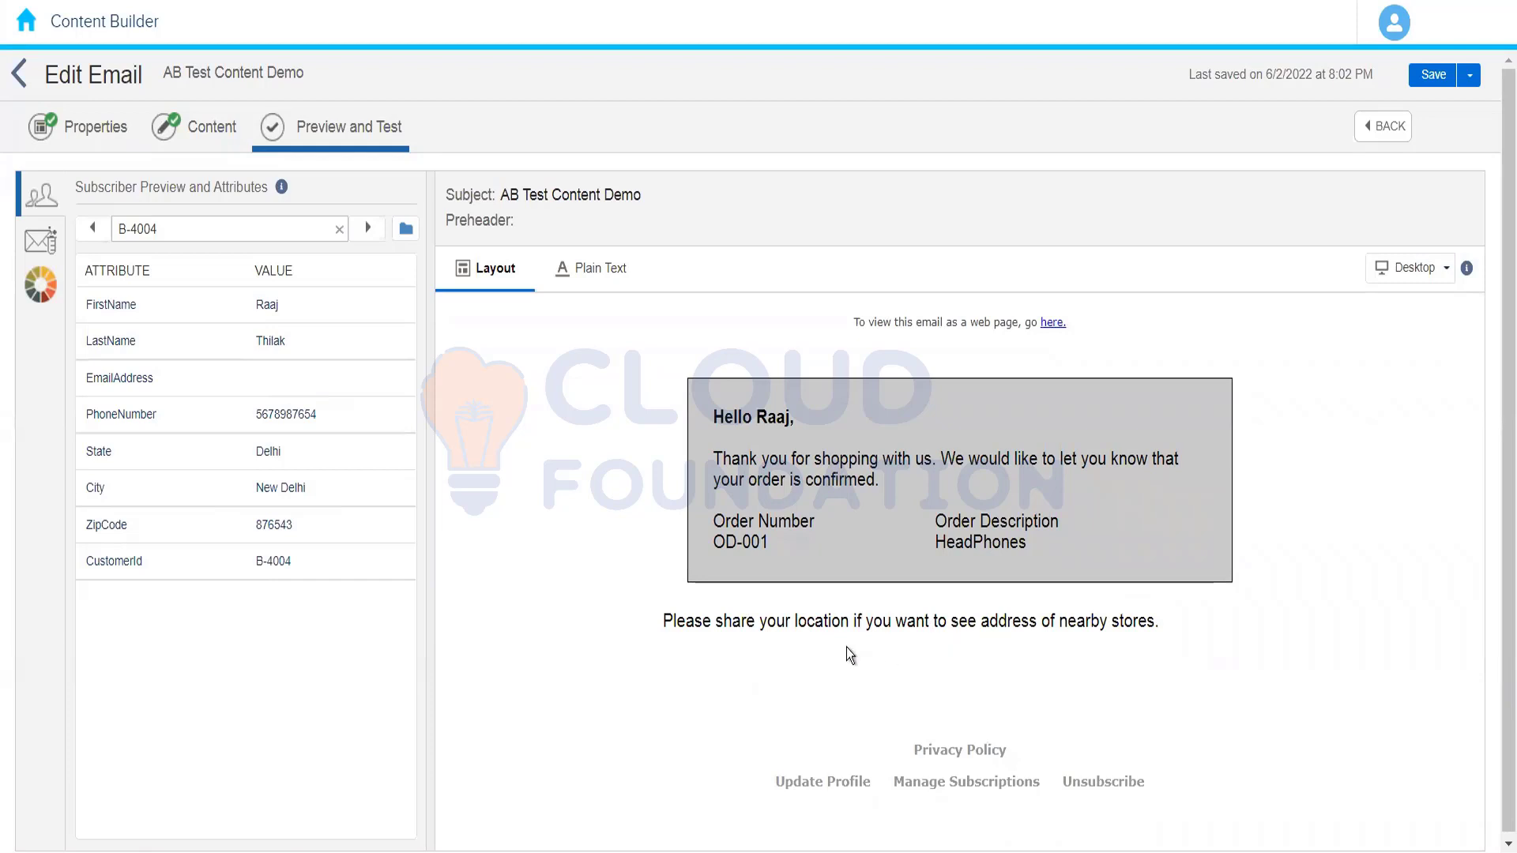
click(365, 230)
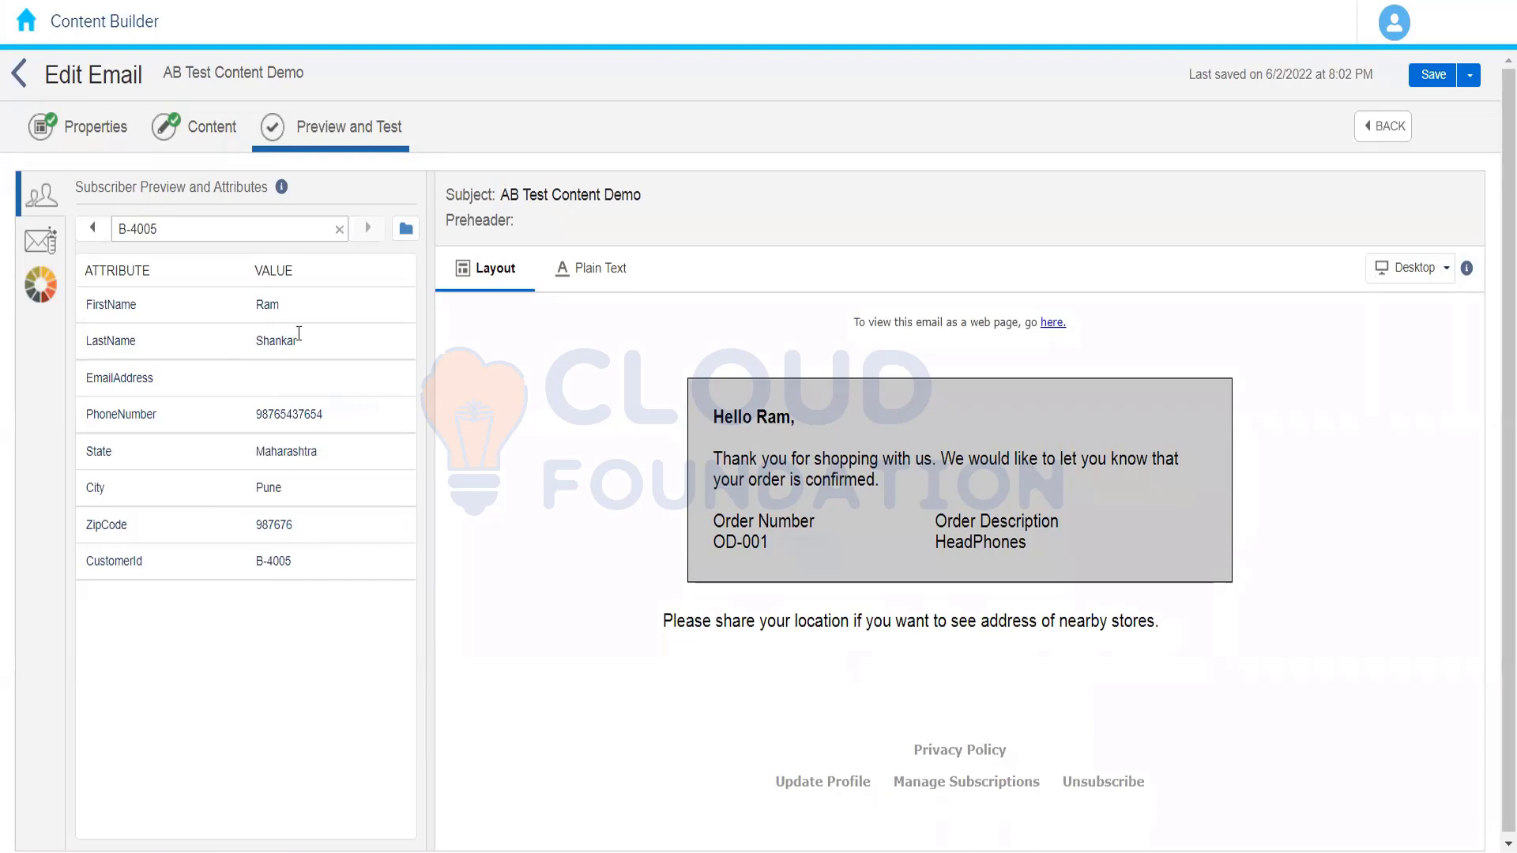
click(100, 233)
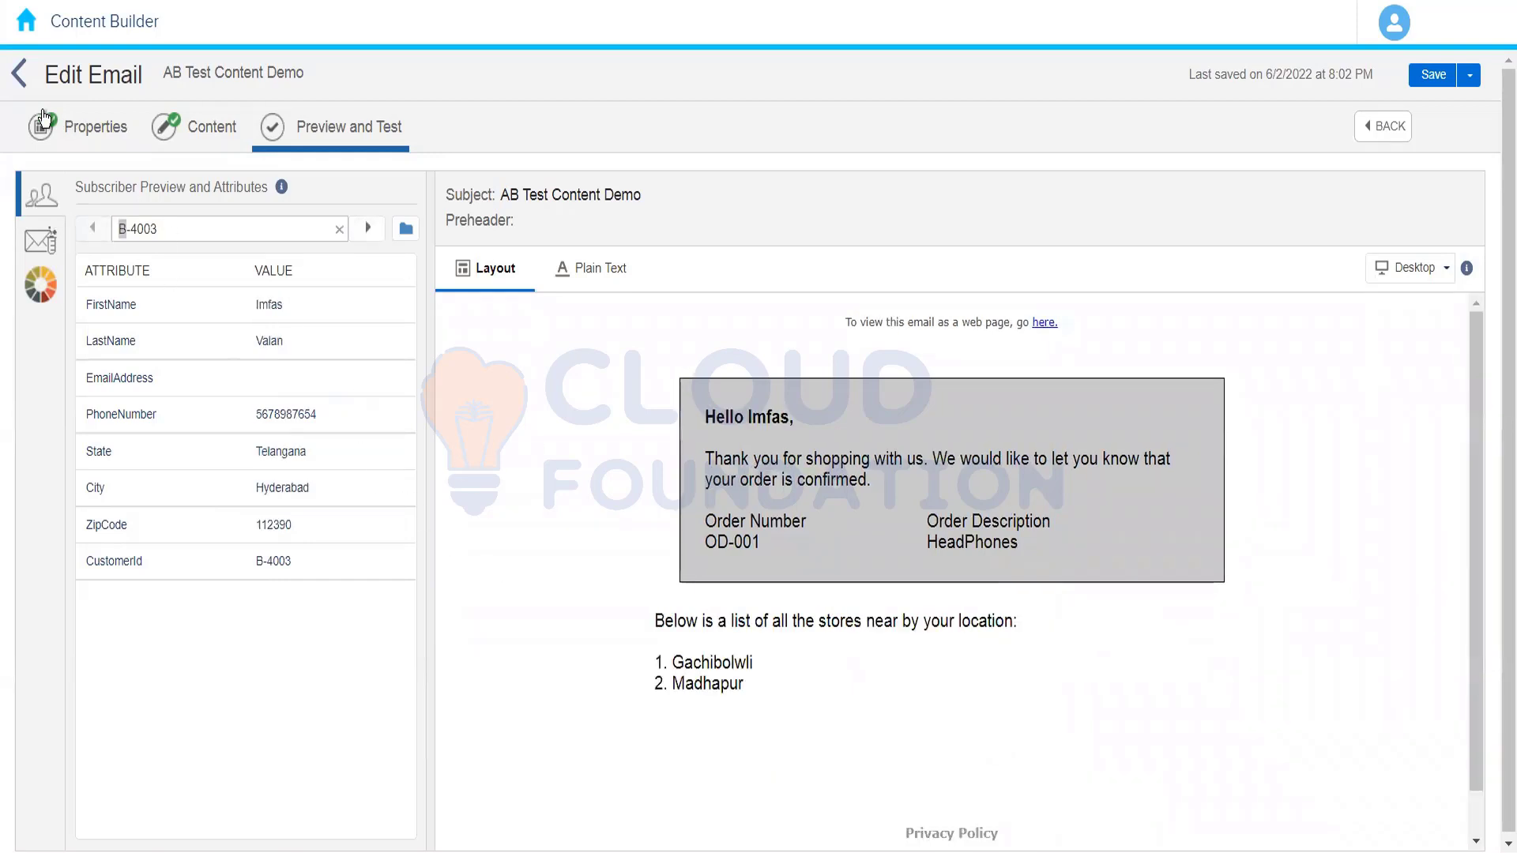